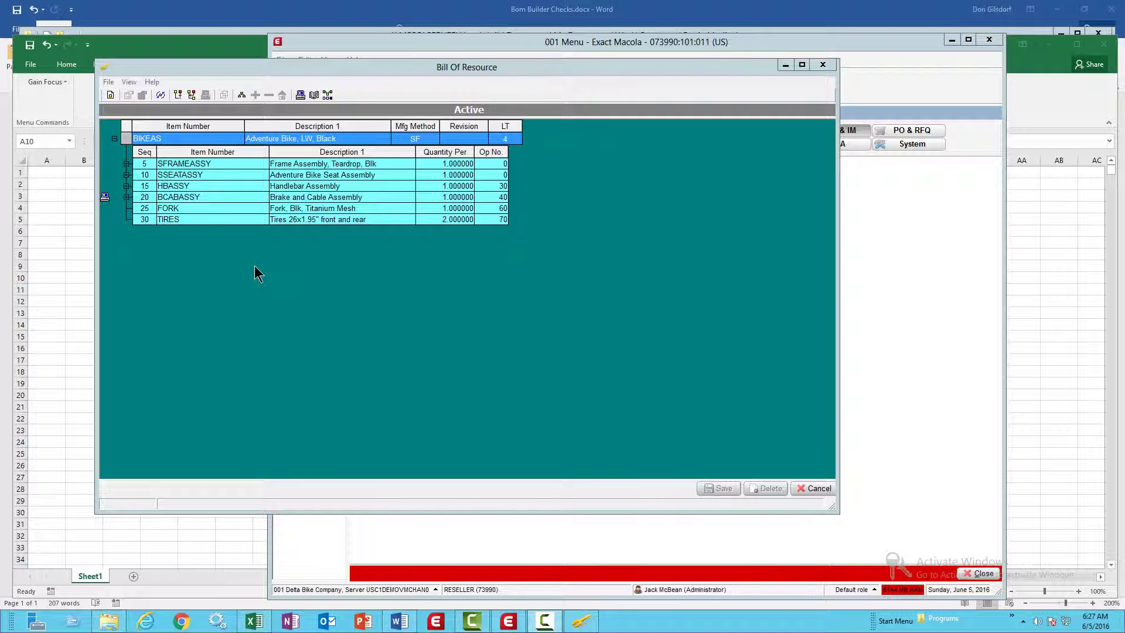
- Switch to the blank Excel workbook and format its sheet for BOM Builder Plus
left_click(44, 186)
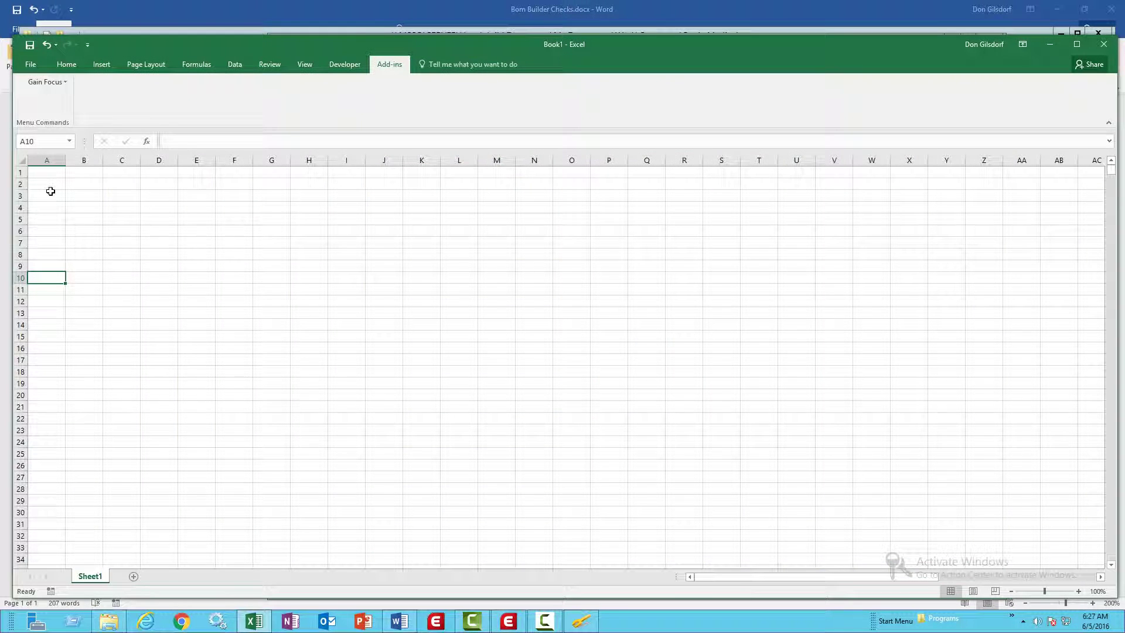
left_click(48, 82)
mouse_move(94, 157)
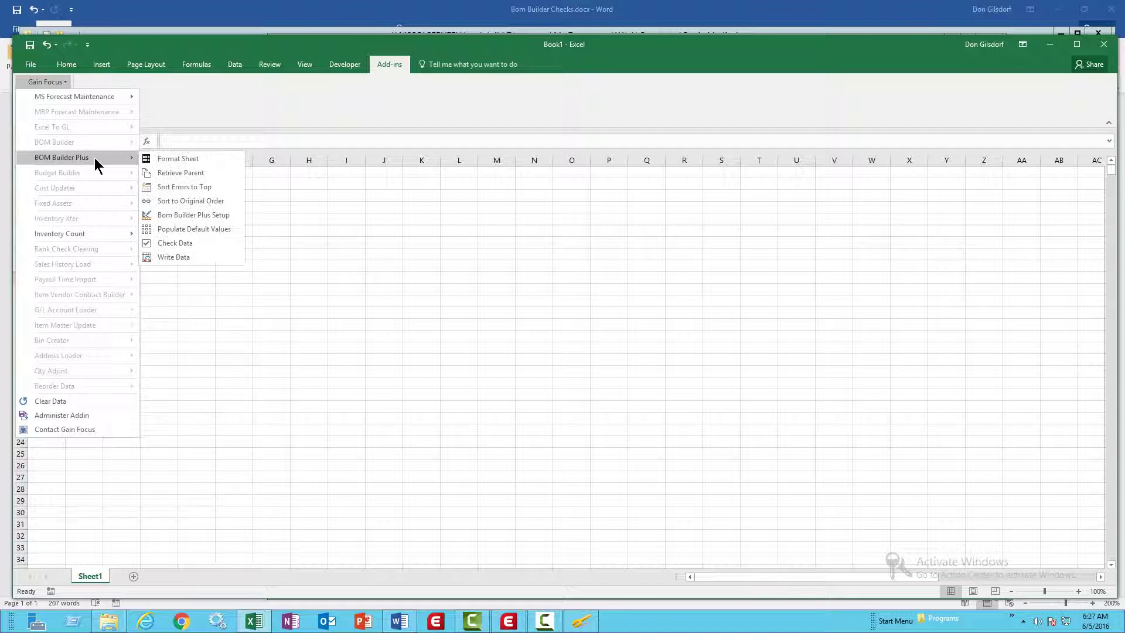
left_click(172, 157)
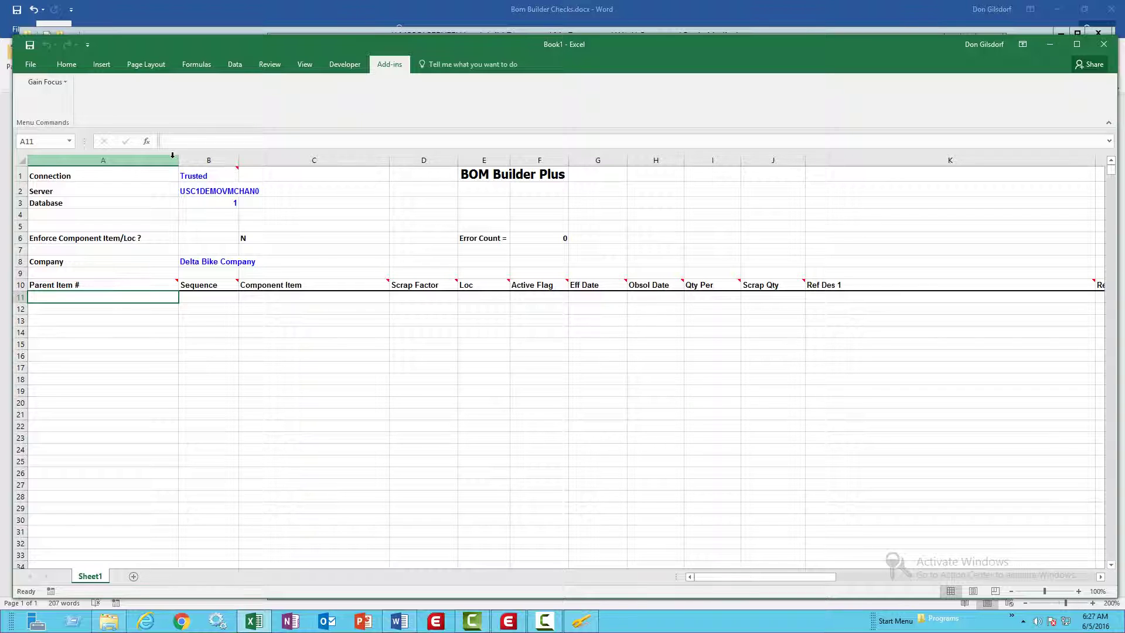
- Retrieve the existing bill of material for parent item BIKEAS into the BOM Builder Plus sheet
left_click(65, 82)
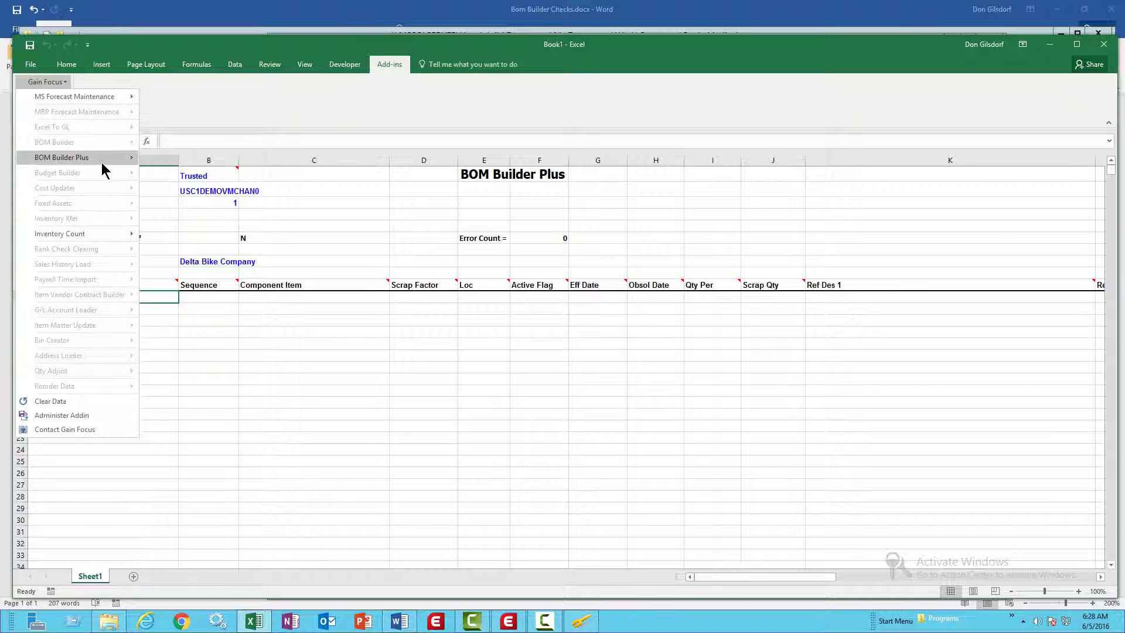
mouse_move(101, 160)
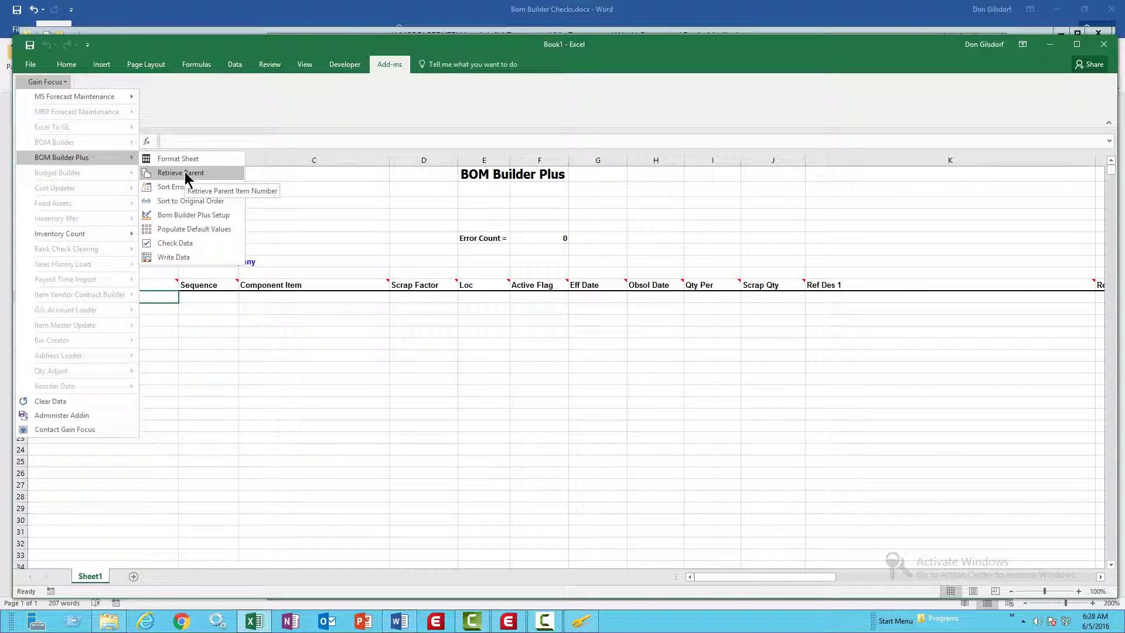
left_click(227, 174)
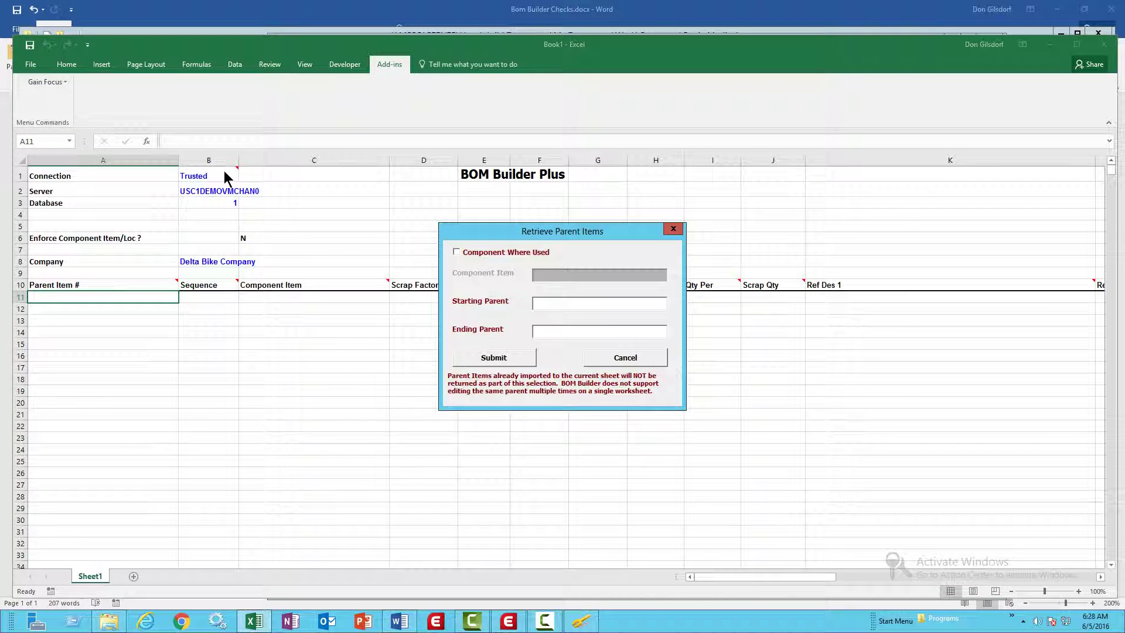
type("BIKEAS")
key("Tab")
left_click(484, 359)
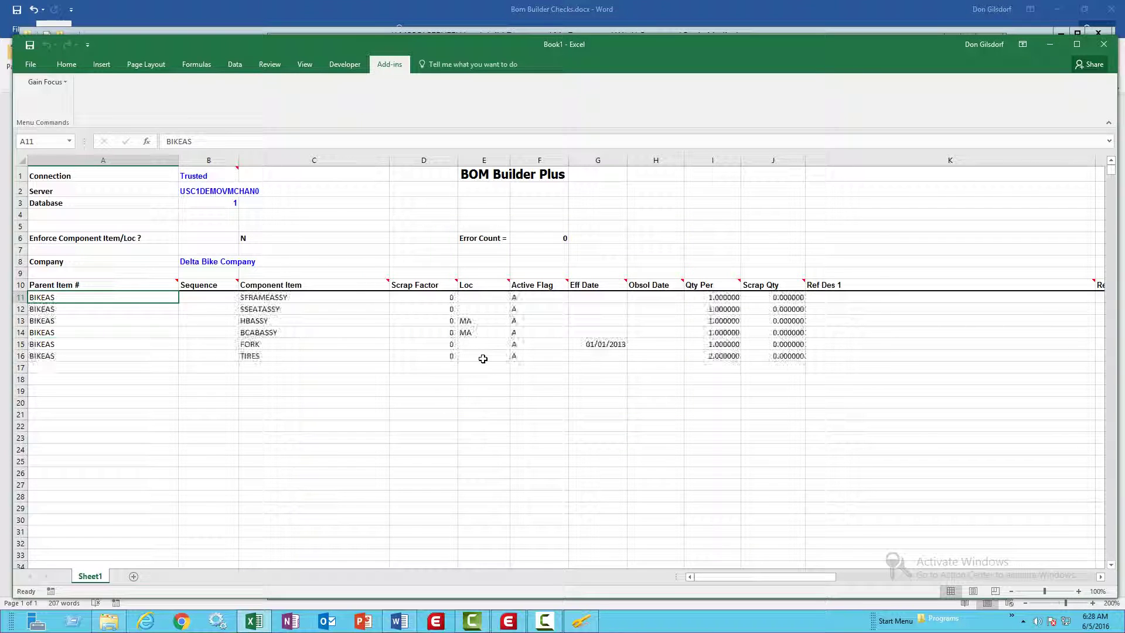
- Copy the parent item BIKEAS from the TIRES row into the two empty rows below, A17 and A18
key("Down")
key("Down")
key("Down")
key("Down")
key("Down")
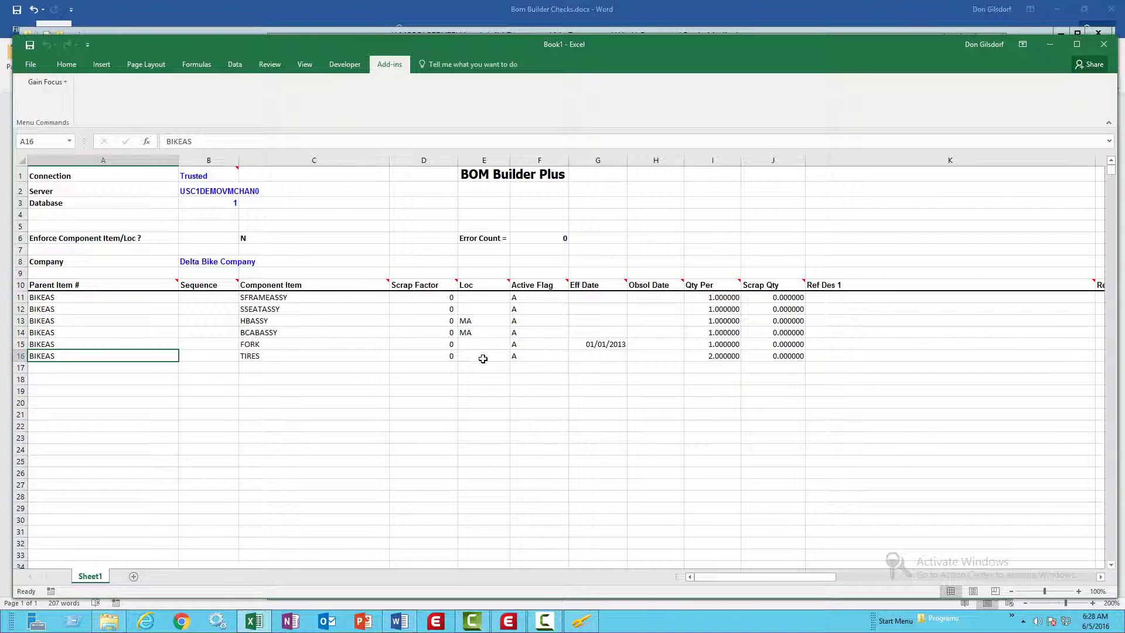
key("ctrl+c")
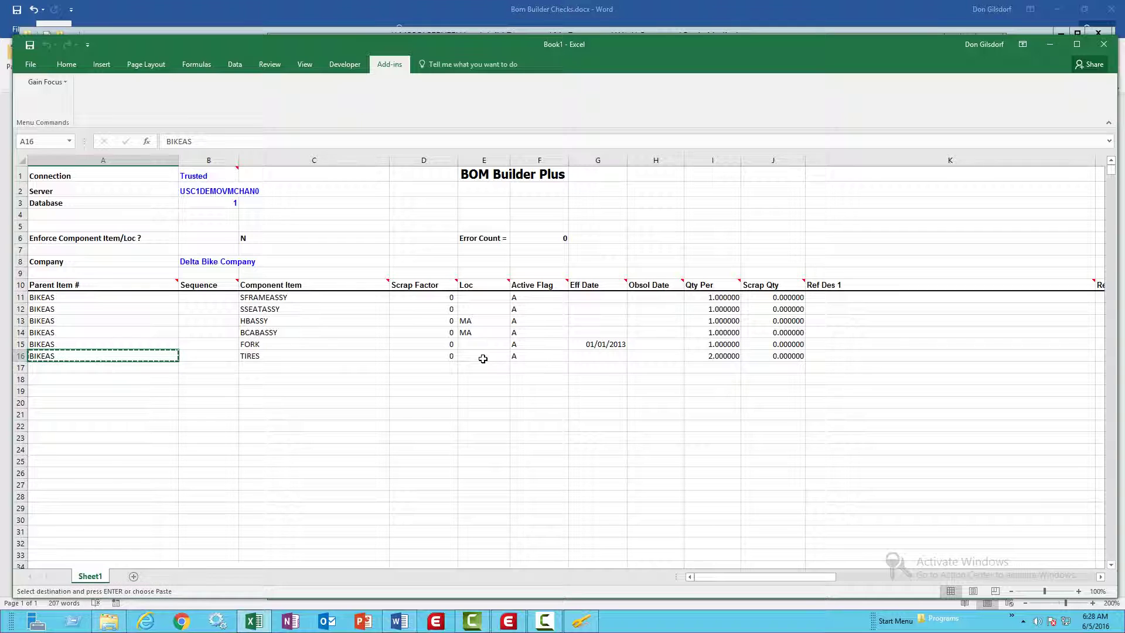
key("shift+Down")
key("shift+Down")
key("Return")
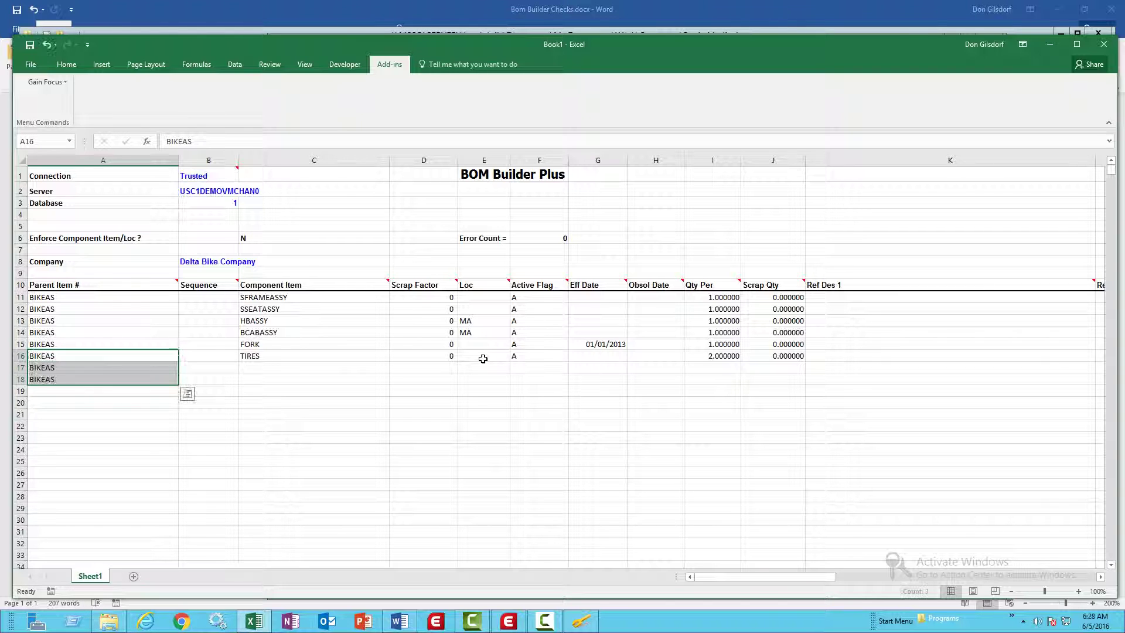
- In row 17, enter component item BELL with scrap factor 0 and active flag A
key("Down")
key("Right")
key("Right")
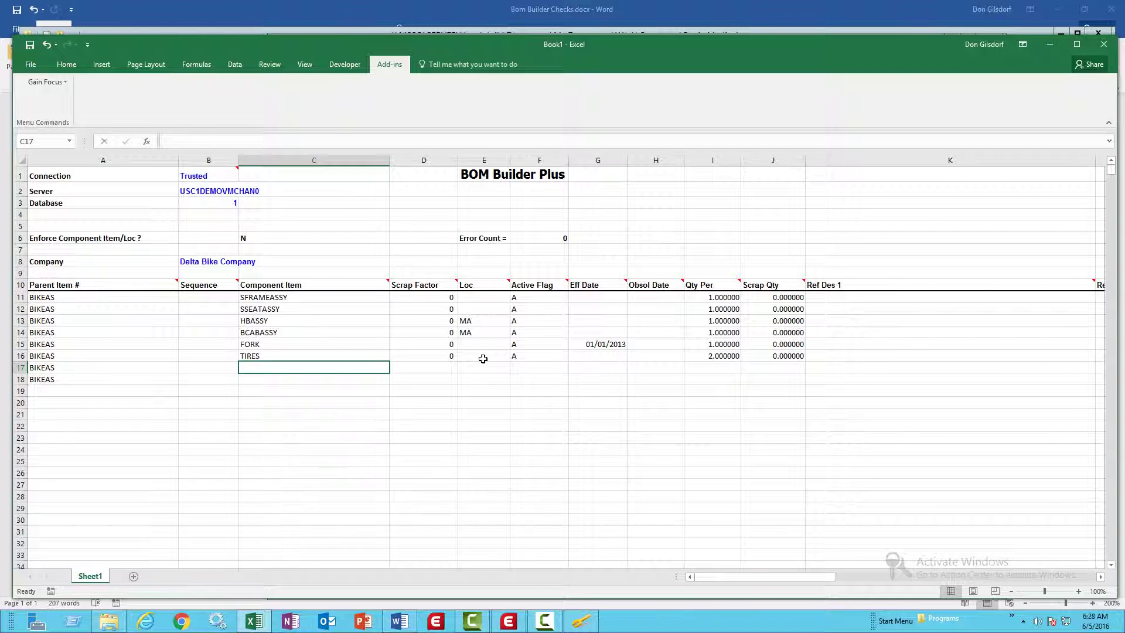
type("BELL")
key("Tab")
type("0")
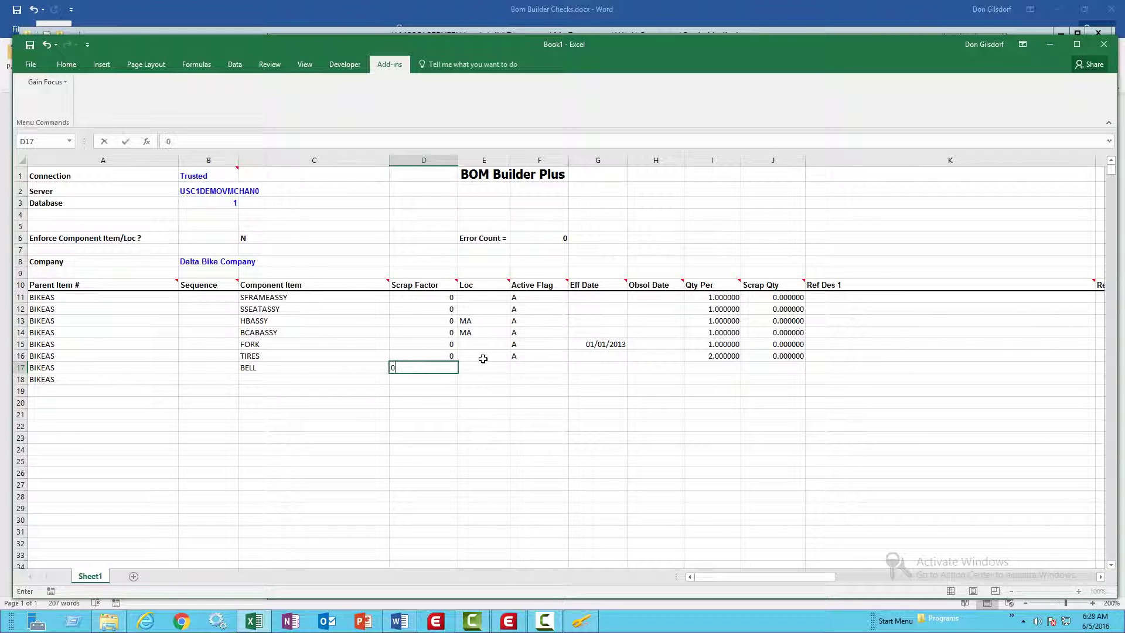
key("Tab")
key("Tab")
type("A")
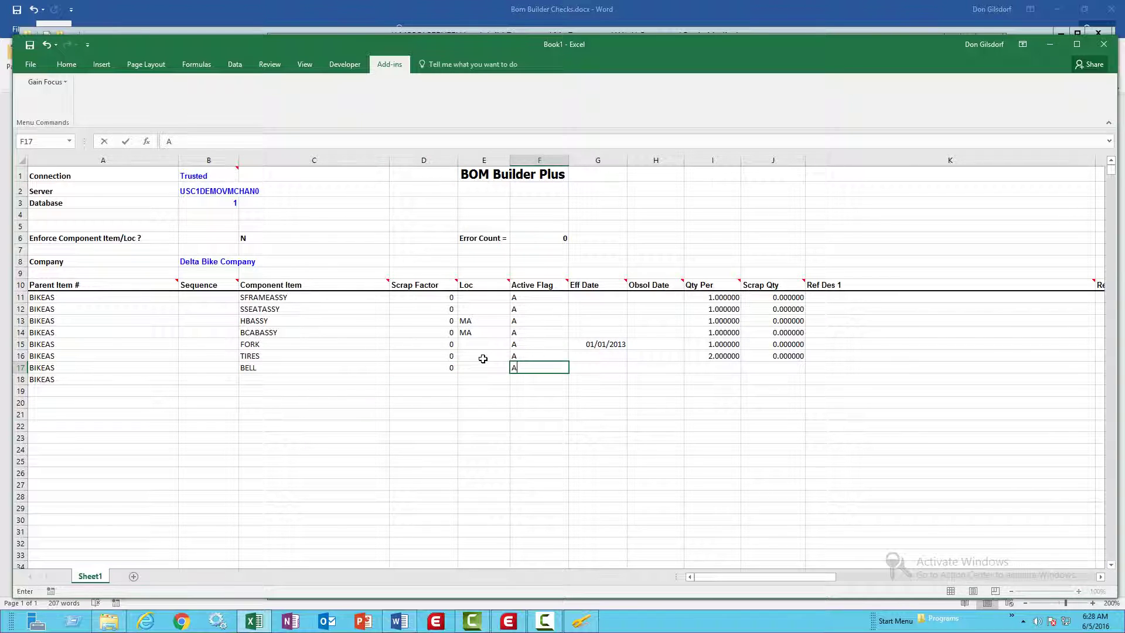
- Set the BELL row's quantity per to 1 and its scrap quantity to 0
key("Tab")
key("Tab")
key("Tab")
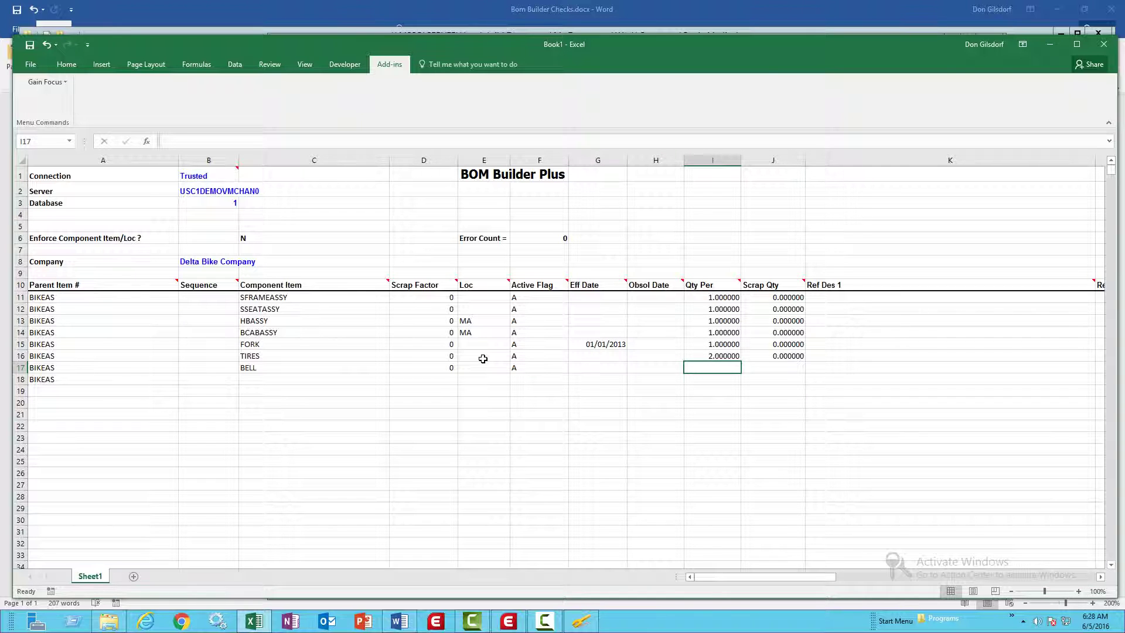
type("1")
key("Tab")
type("0")
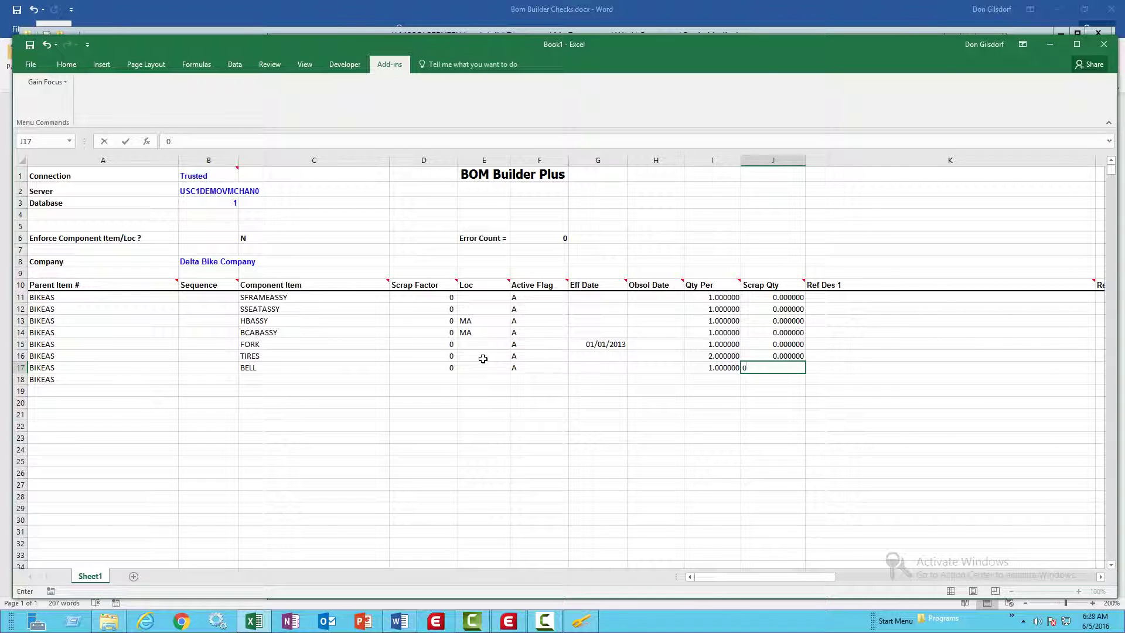
- Complete the BELL row with manufacturing unit EA, attach operation 80, backflush Y and bulk issue N
key("Tab")
key("Tab")
key("Tab")
key("Tab")
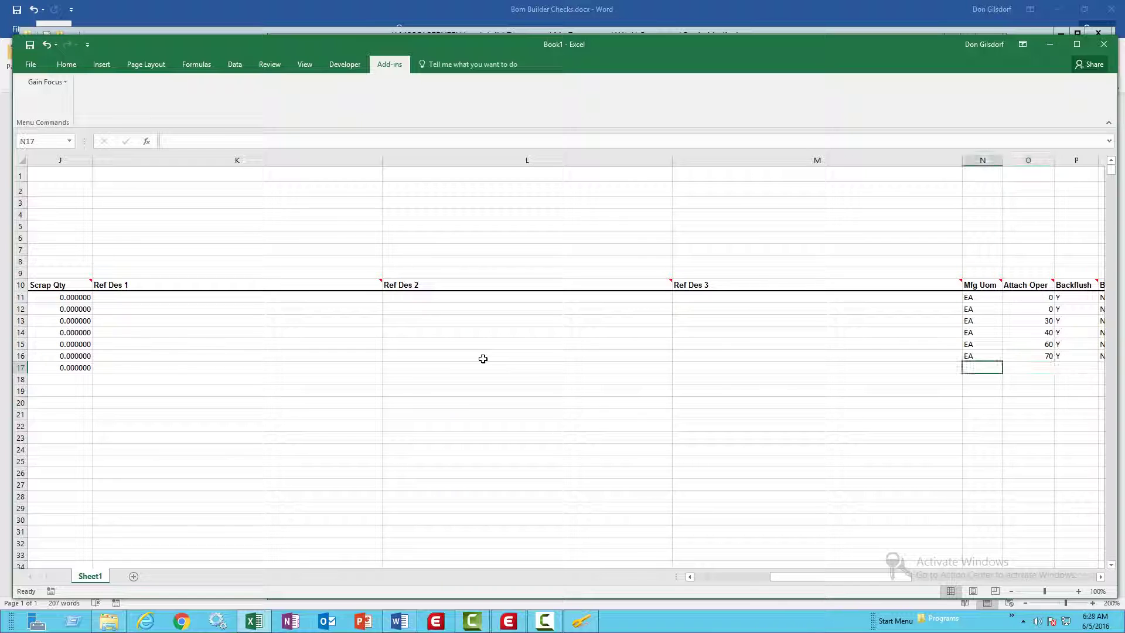
type("EA")
key("Tab")
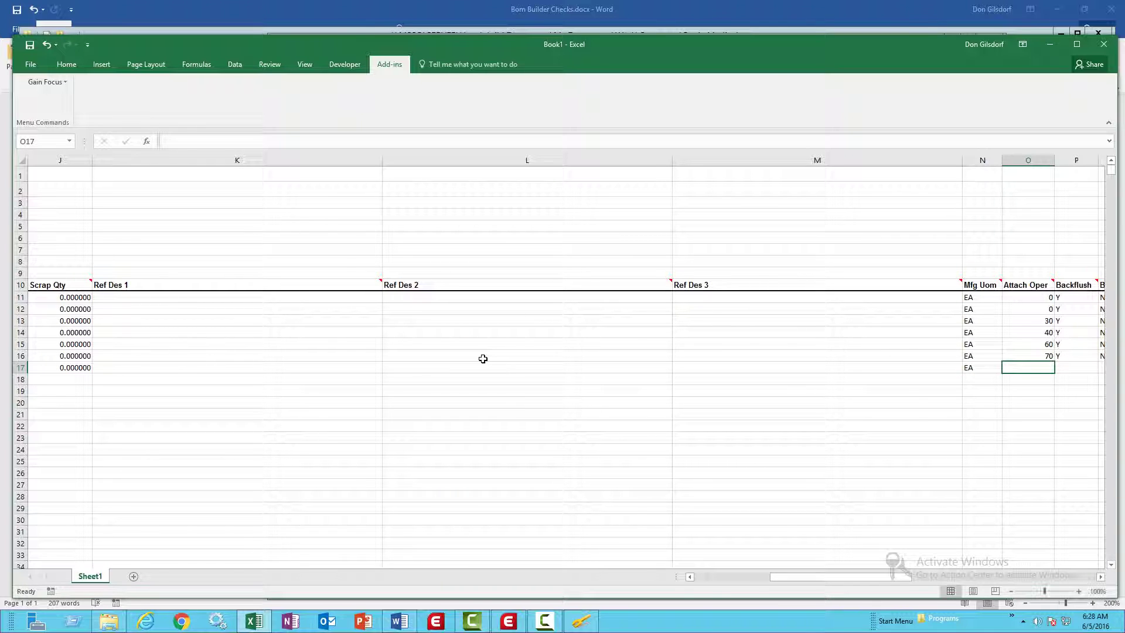
type("80")
key("Tab")
key("Tab")
key("Tab")
key("Tab")
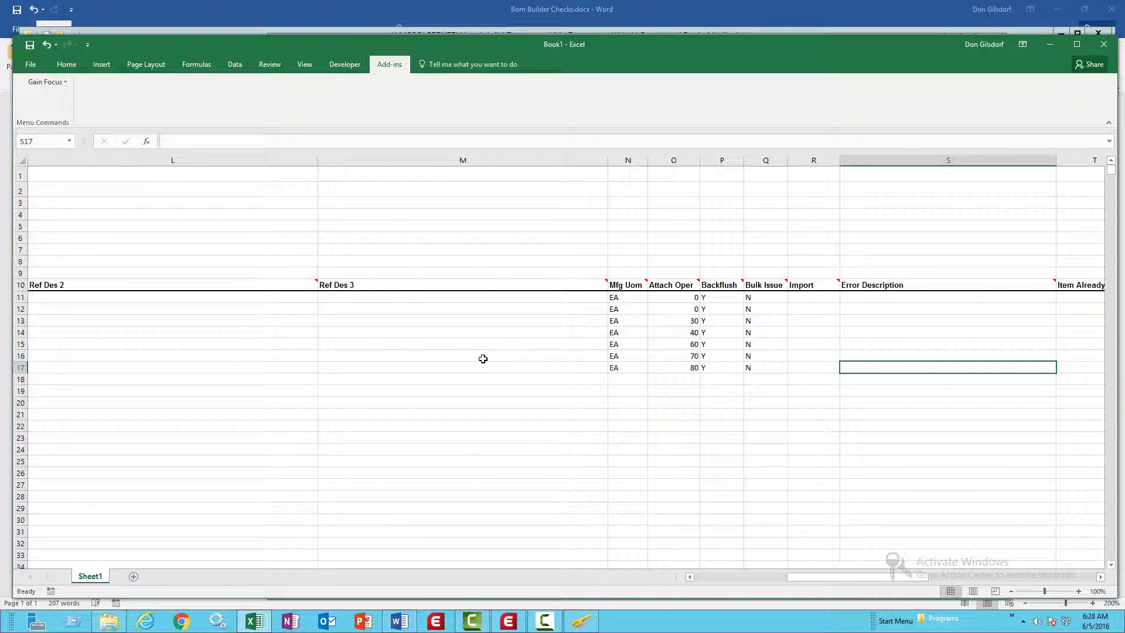
key("Tab")
key("Tab")
key("Return")
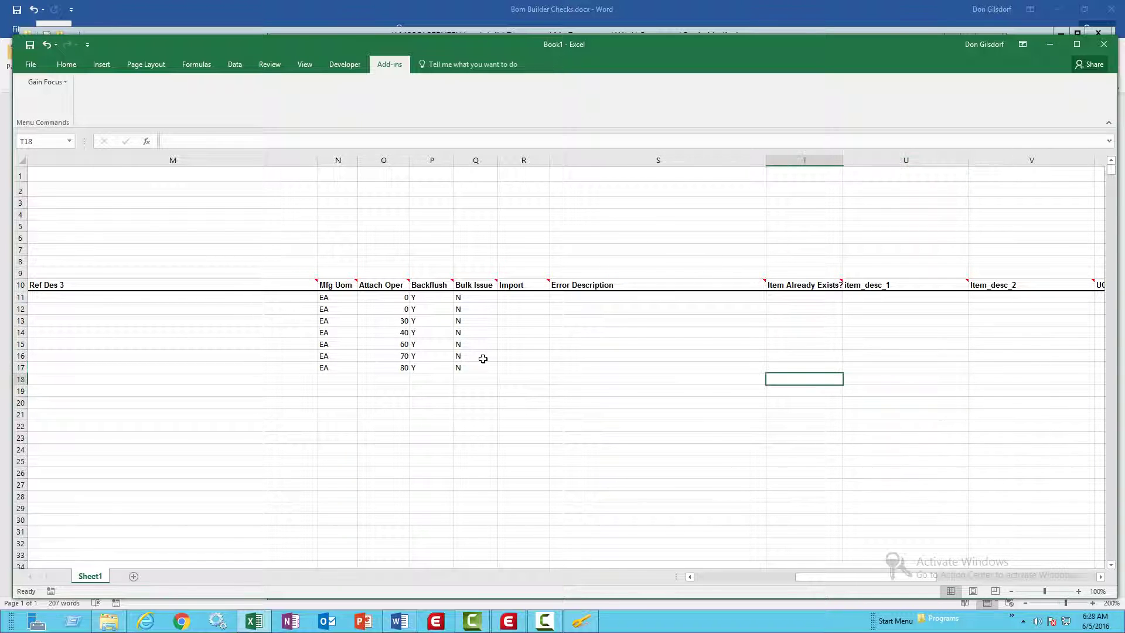
- Highlight the Item Already Exists? column for review, and clear the selection
left_click(806, 168)
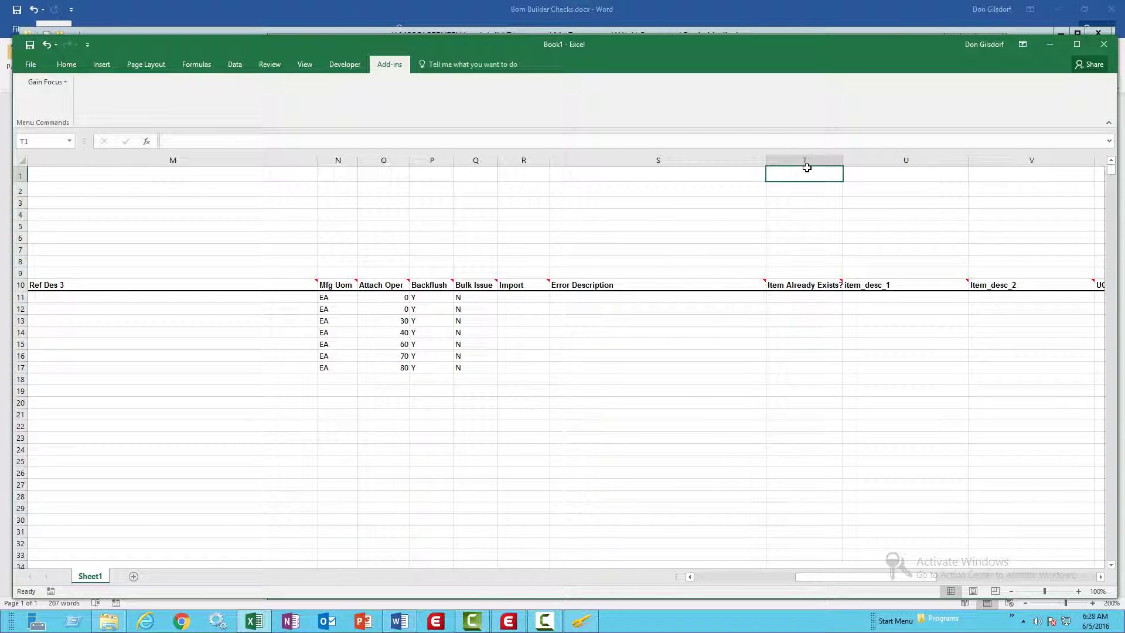
left_click(805, 161)
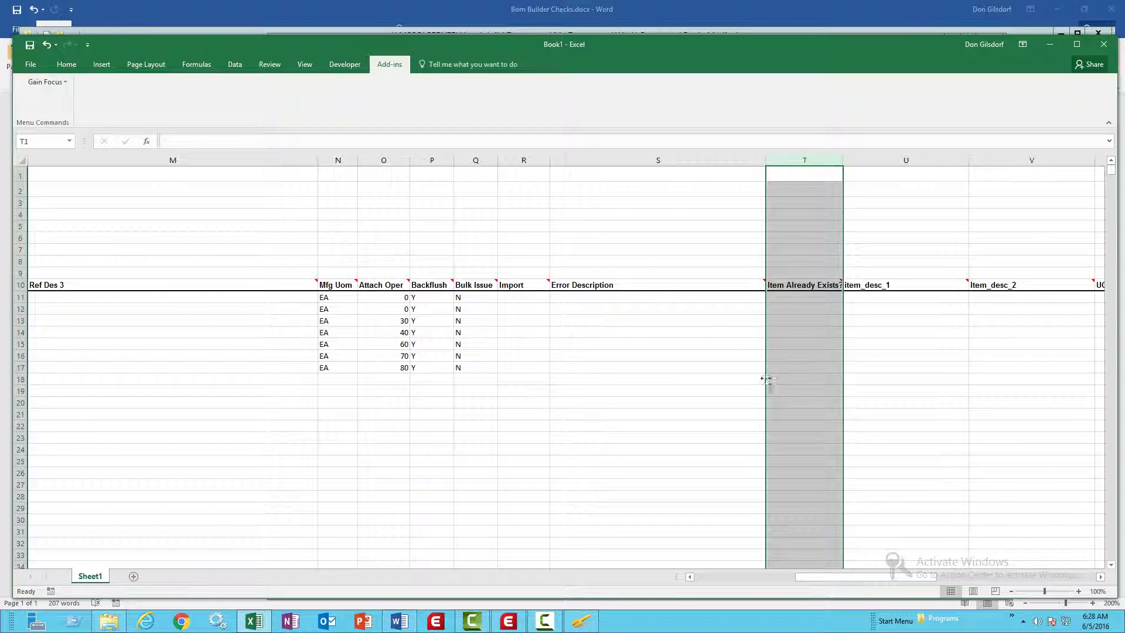
left_click(730, 383)
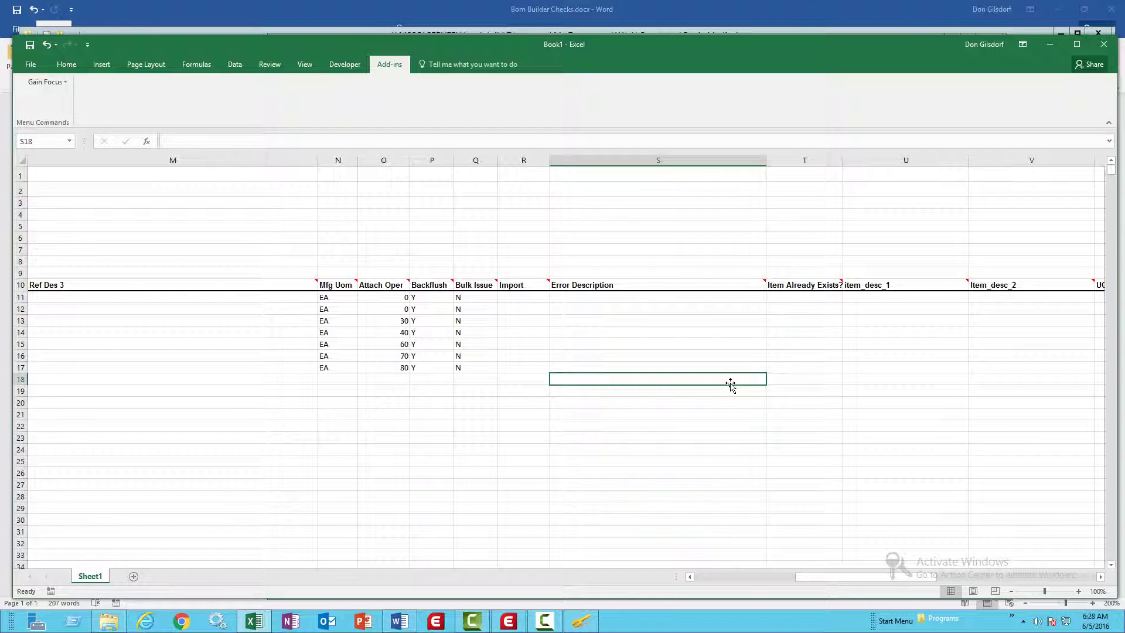
- In row 18, enter component item BASKET with scrap factor 0 and active flag A
key("Left")
key("Left")
key("Left")
key("Left")
key("Left")
key("Left")
key("Left")
key("Left")
key("Left")
key("Left")
key("Left")
key("Left")
key("Left")
key("Left")
key("Left")
key("Left")
key("Left")
key("Left")
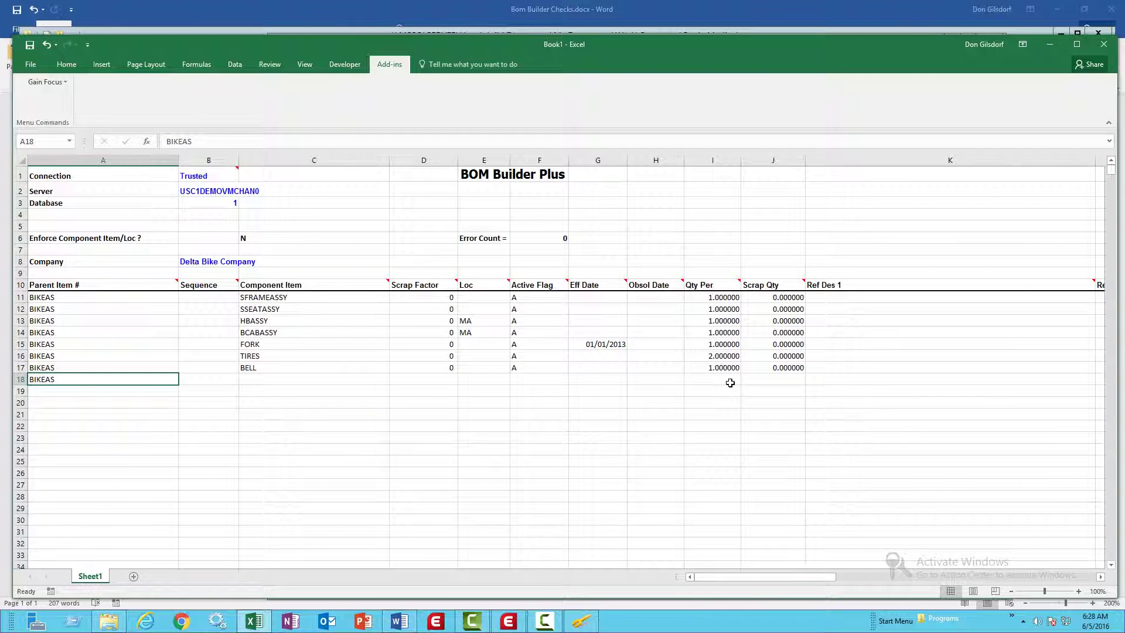
key("Right")
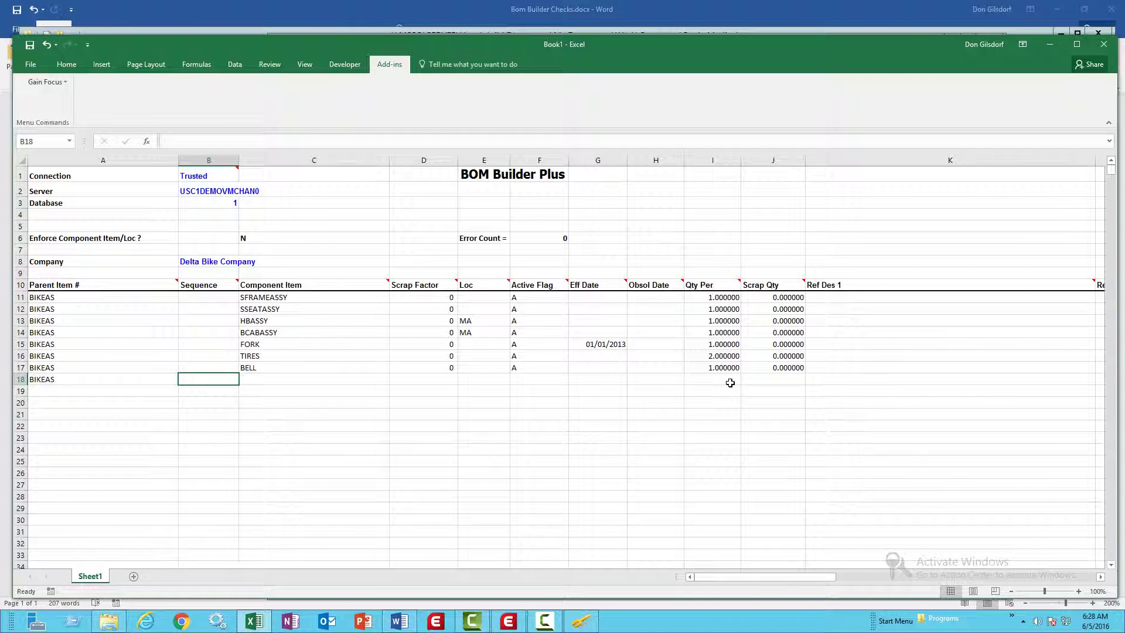
key("Right")
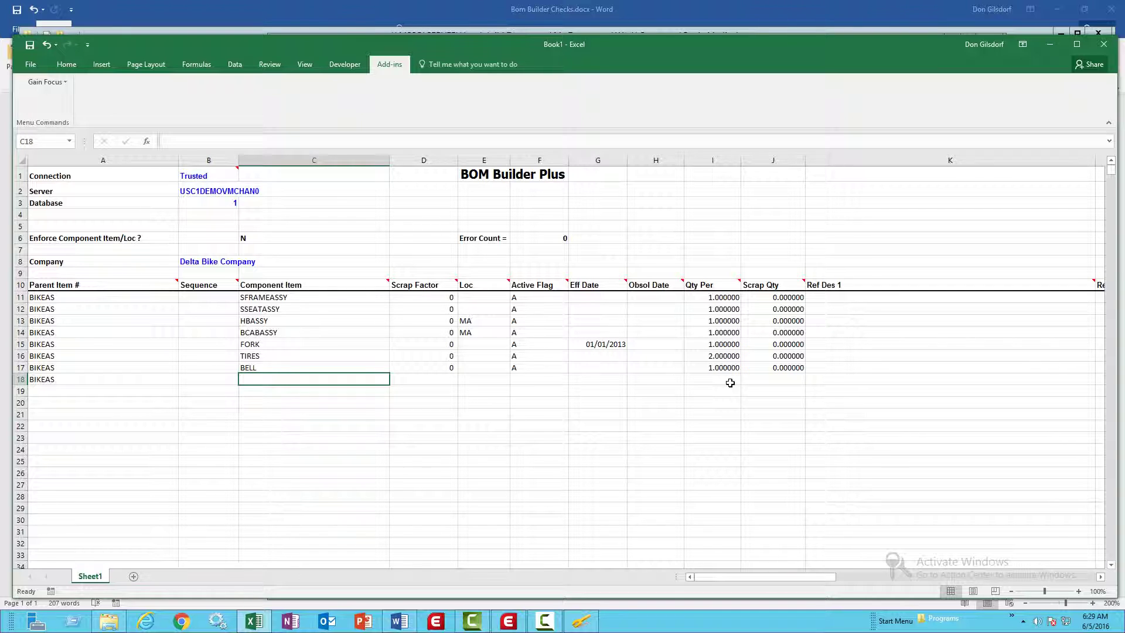
type("BASKET")
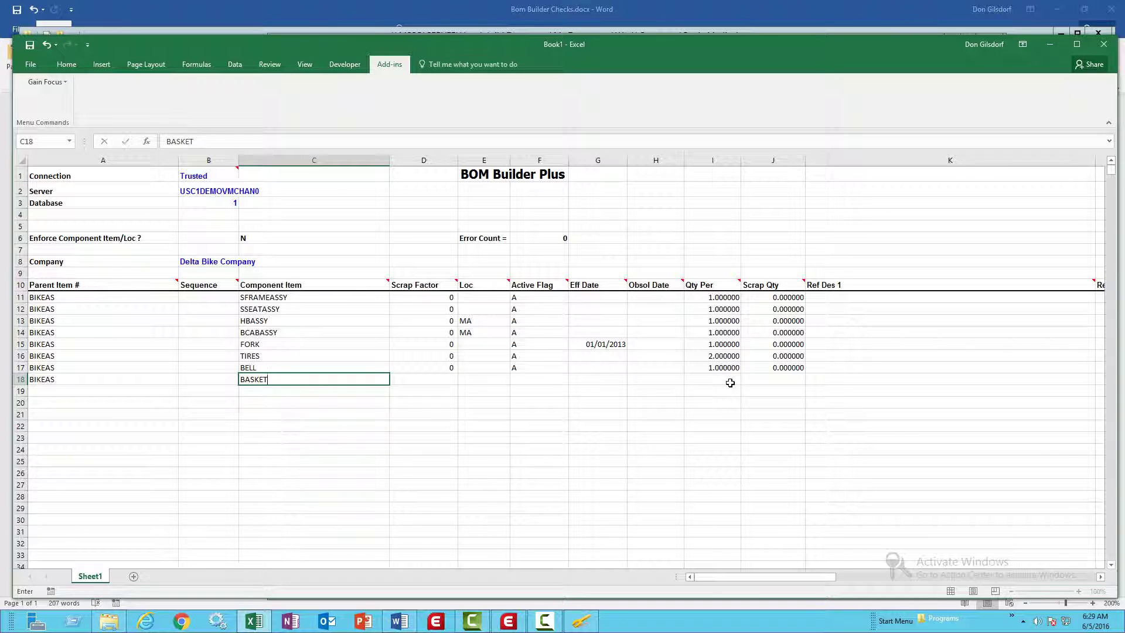
key("Tab")
type("0")
key("Tab")
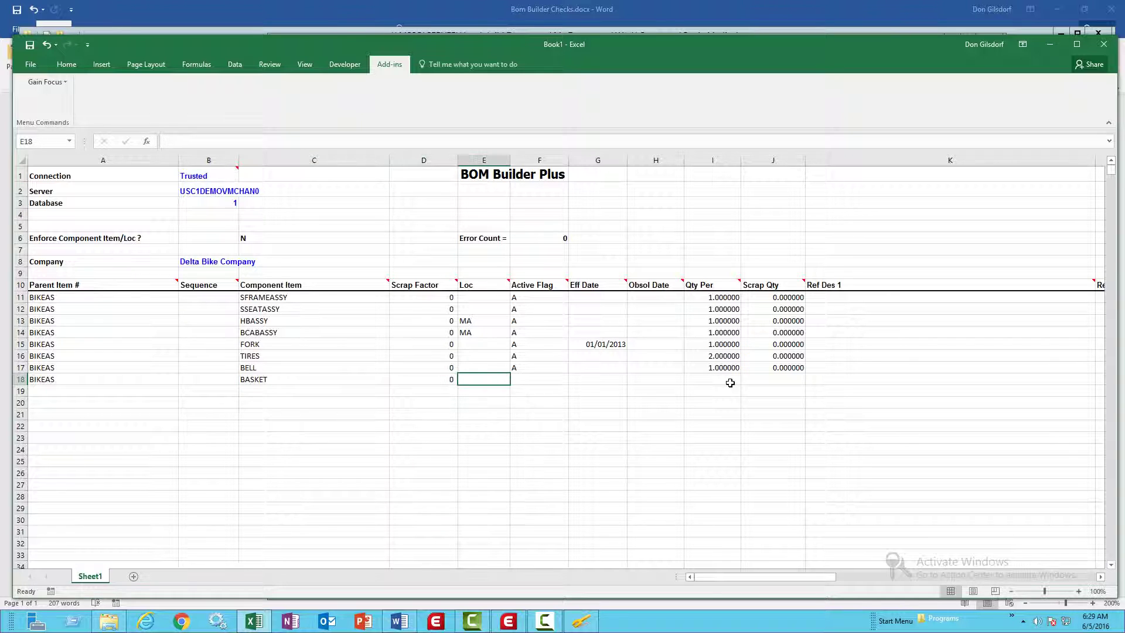
key("Tab")
type("A")
- Set the BASKET row's quantity per to 1 and its scrap quantity to 0
key("Tab")
key("Tab")
key("Tab")
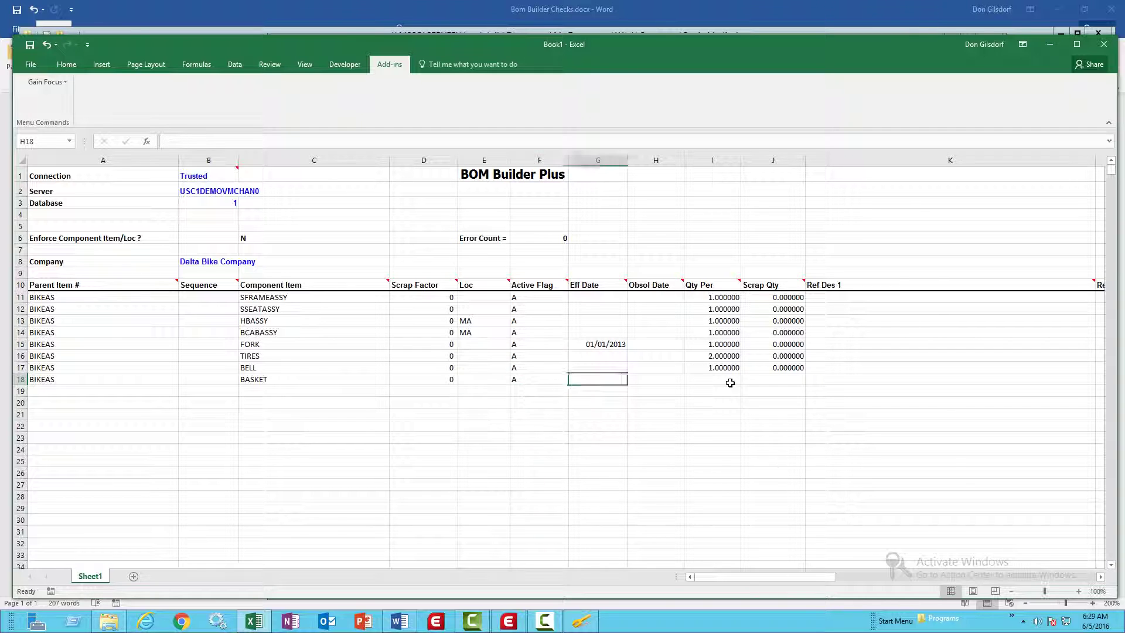
type("1")
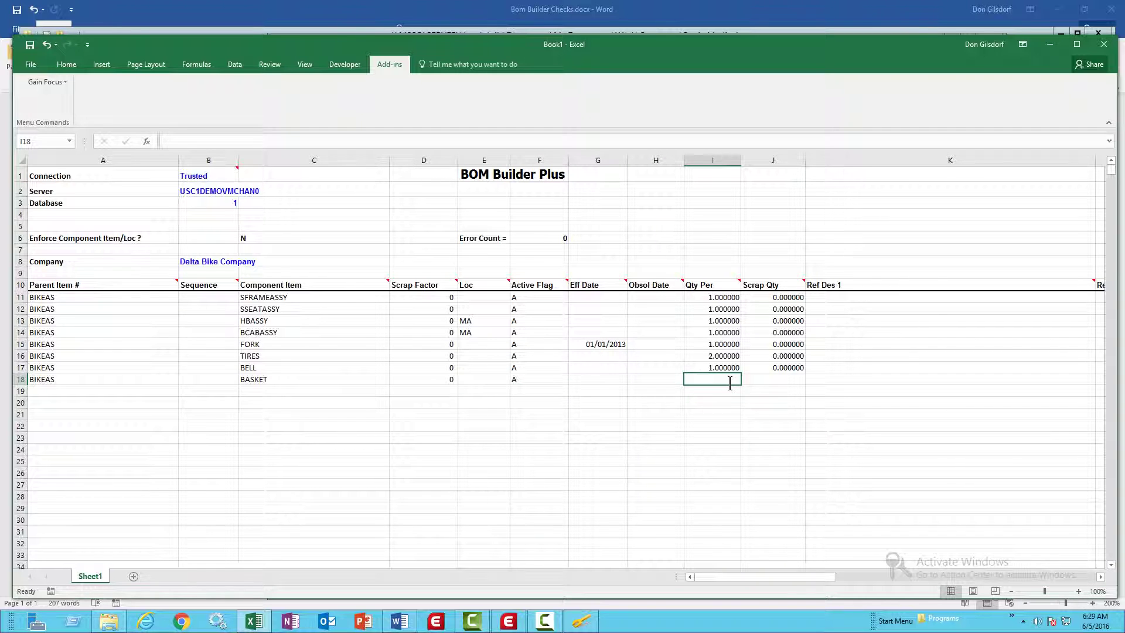
key("Tab")
type("1")
key("Tab")
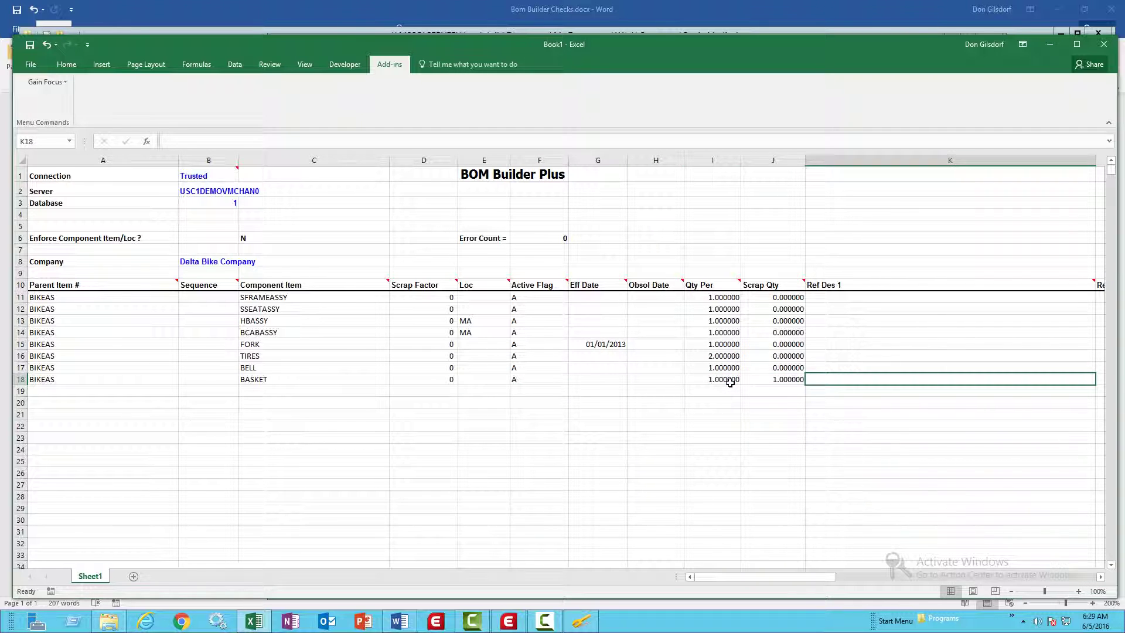
key("Tab")
key("Tab")
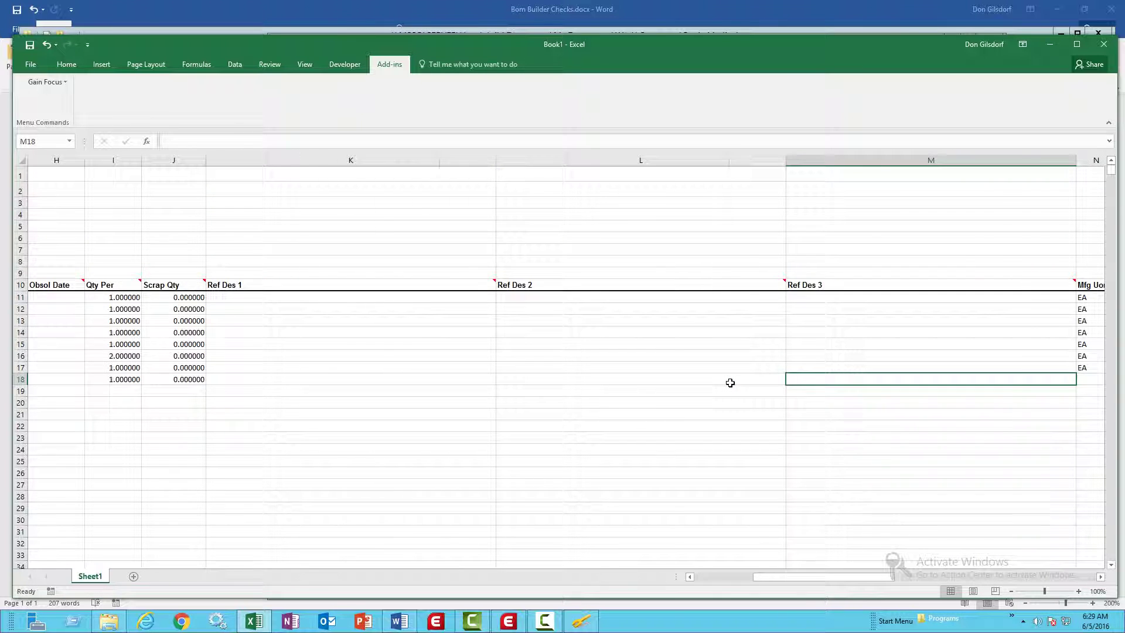
- Complete the BASKET row with manufacturing unit EA, attach operation 90, backflush Y and bulk issue N
key("Tab")
key("Tab")
key("shift+Tab")
type("EA")
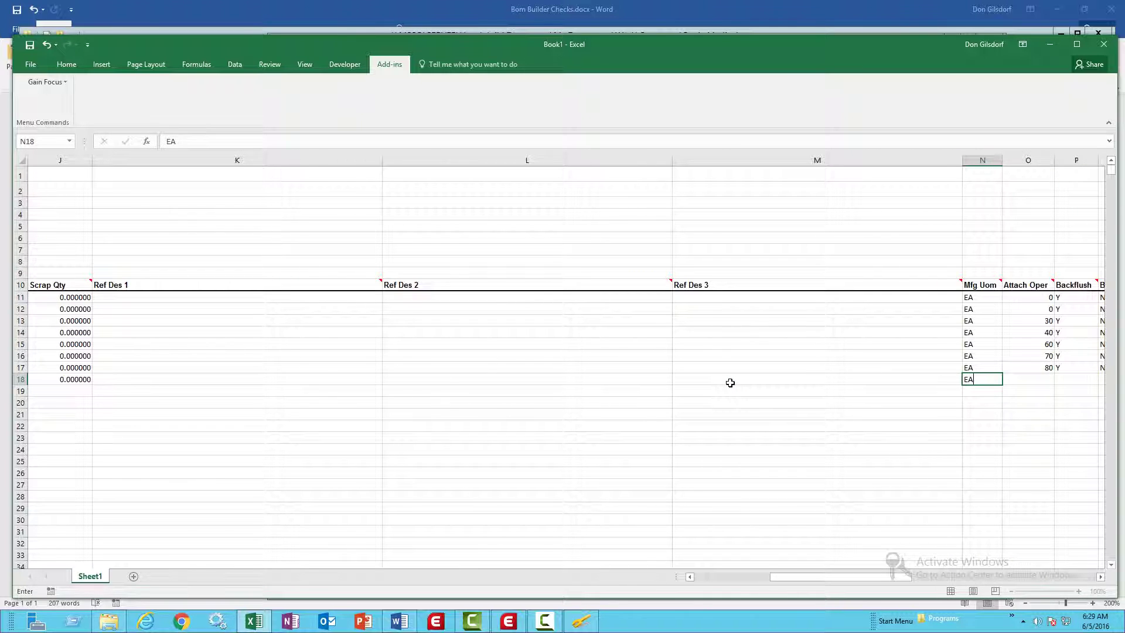
key("Tab")
type("90")
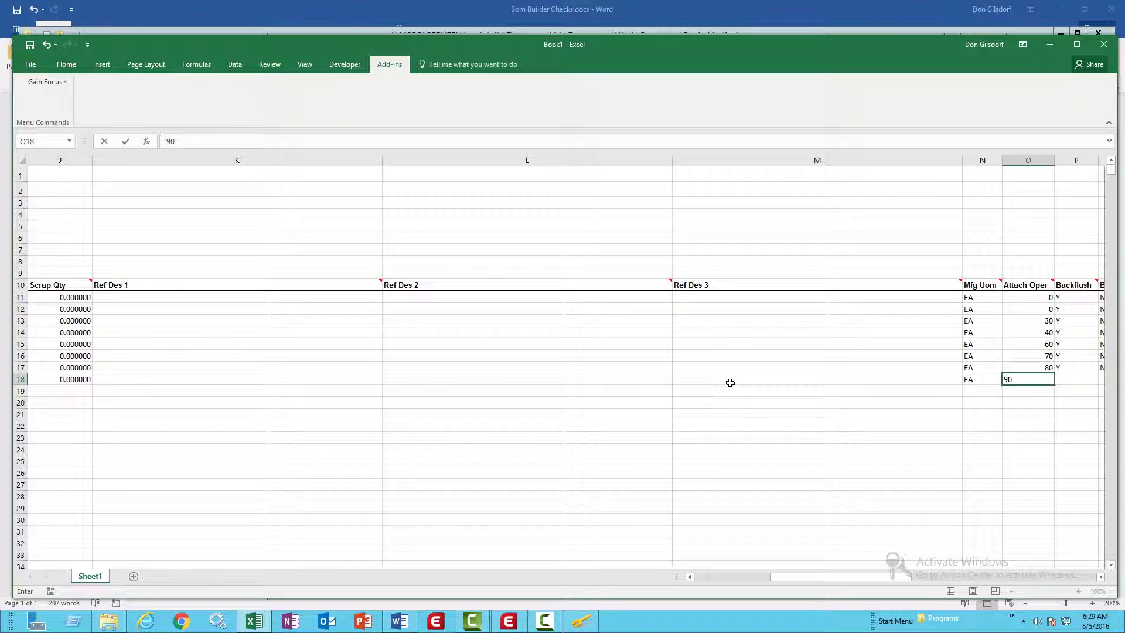
key("Tab")
type("Y")
key("Tab")
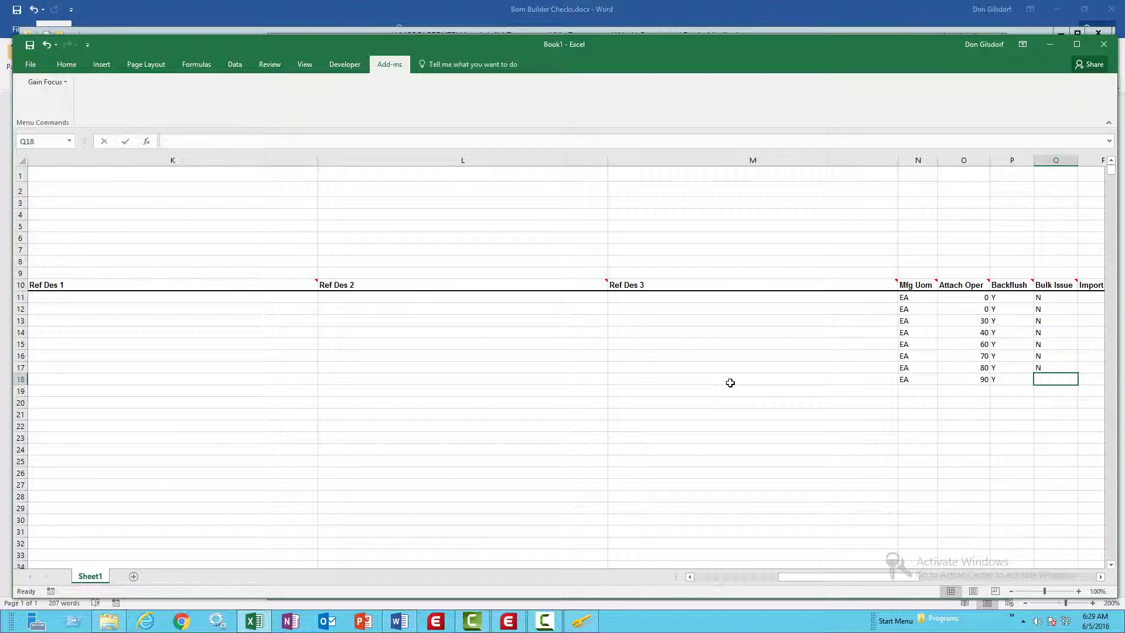
type("N")
key("Tab")
key("Tab")
key("Tab")
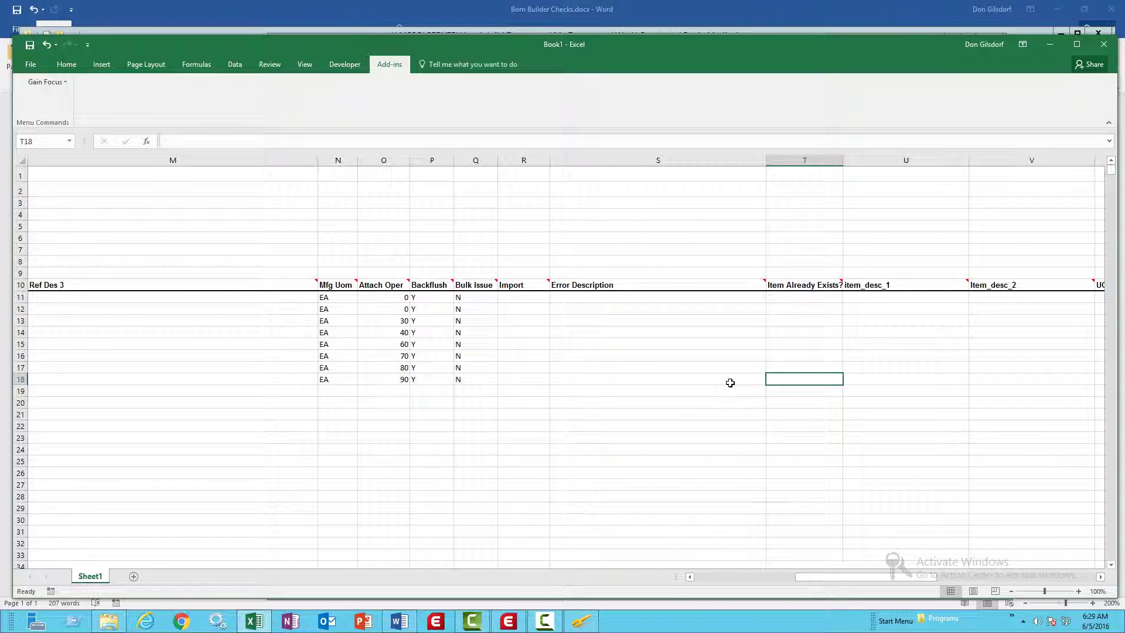
- For the BASKET row, enter item description BASKET, unit of measure EA and purchased/manufactured code P
key("Tab")
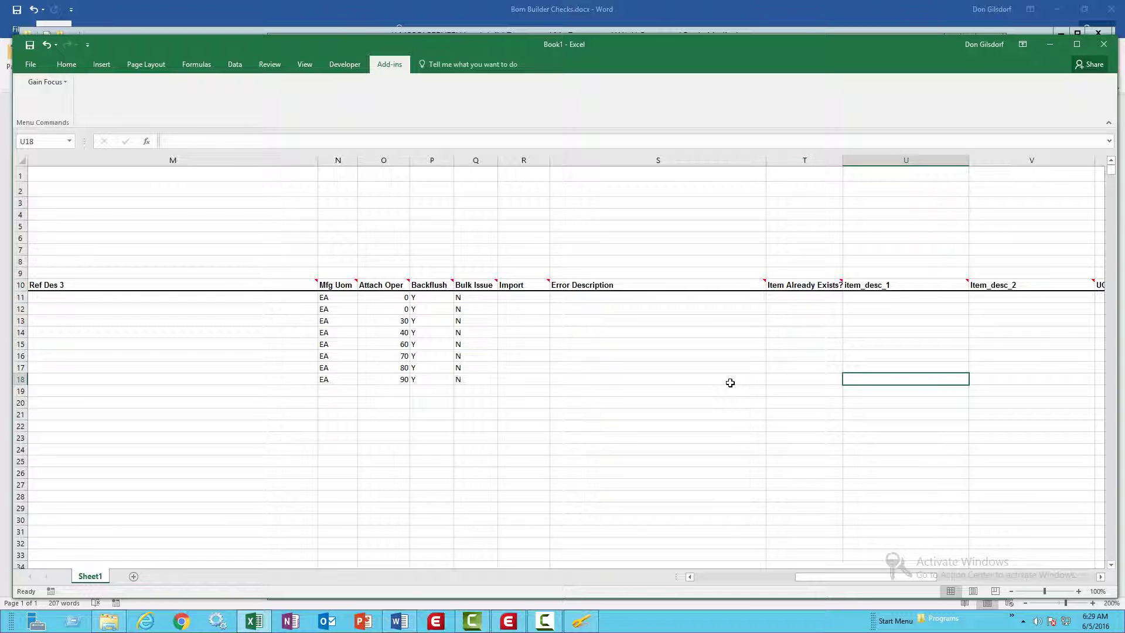
type("BASKET")
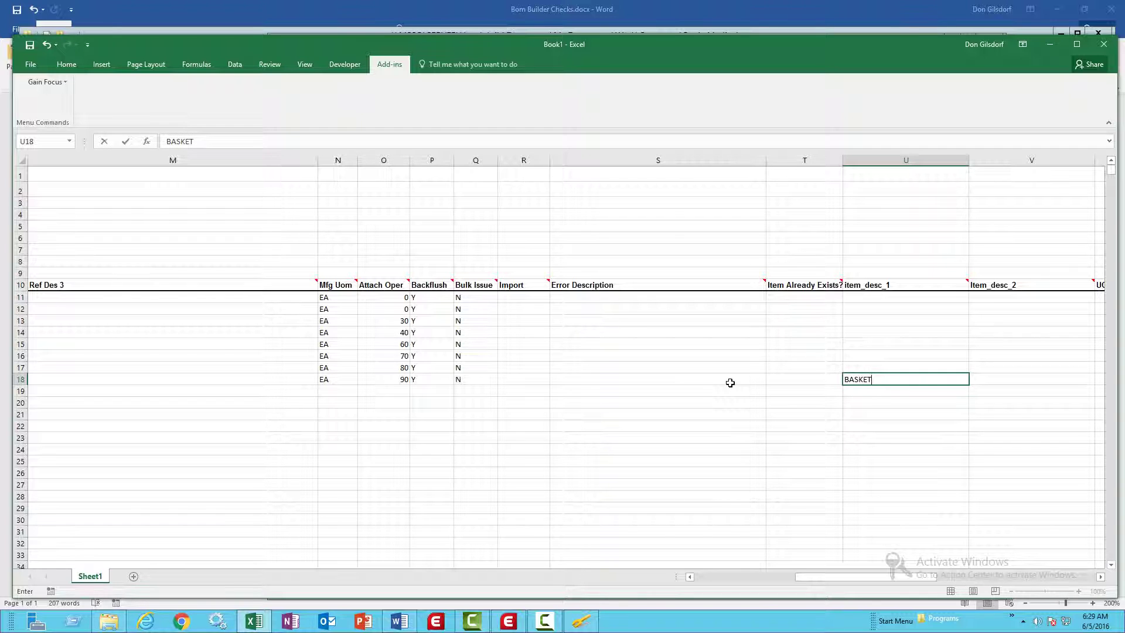
key("Tab")
key("Tab")
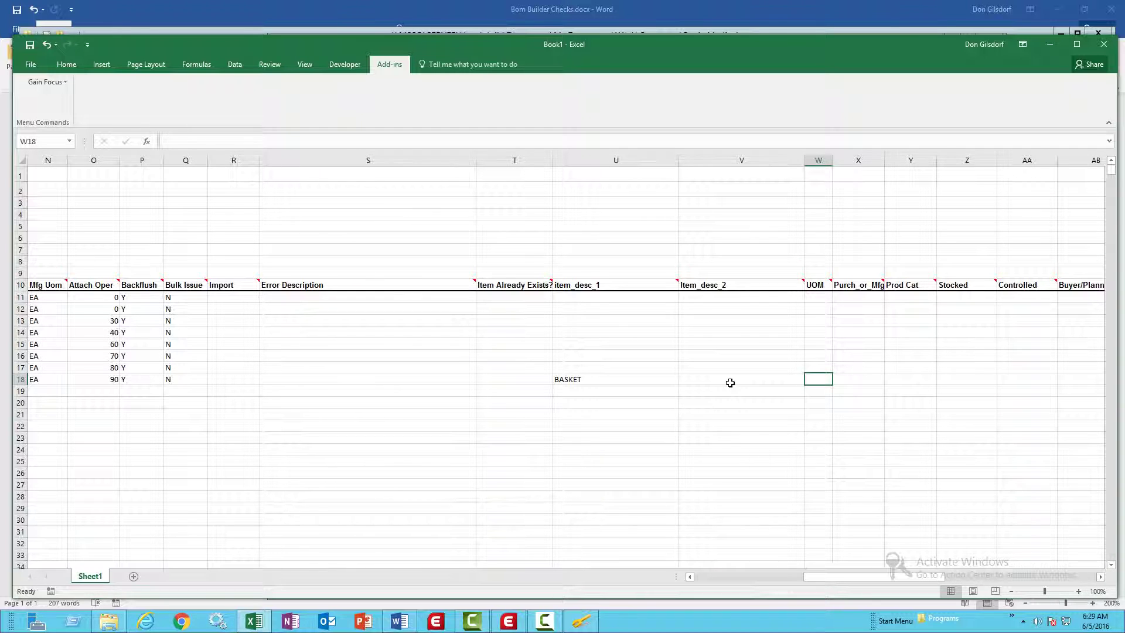
type("EA")
key("Tab")
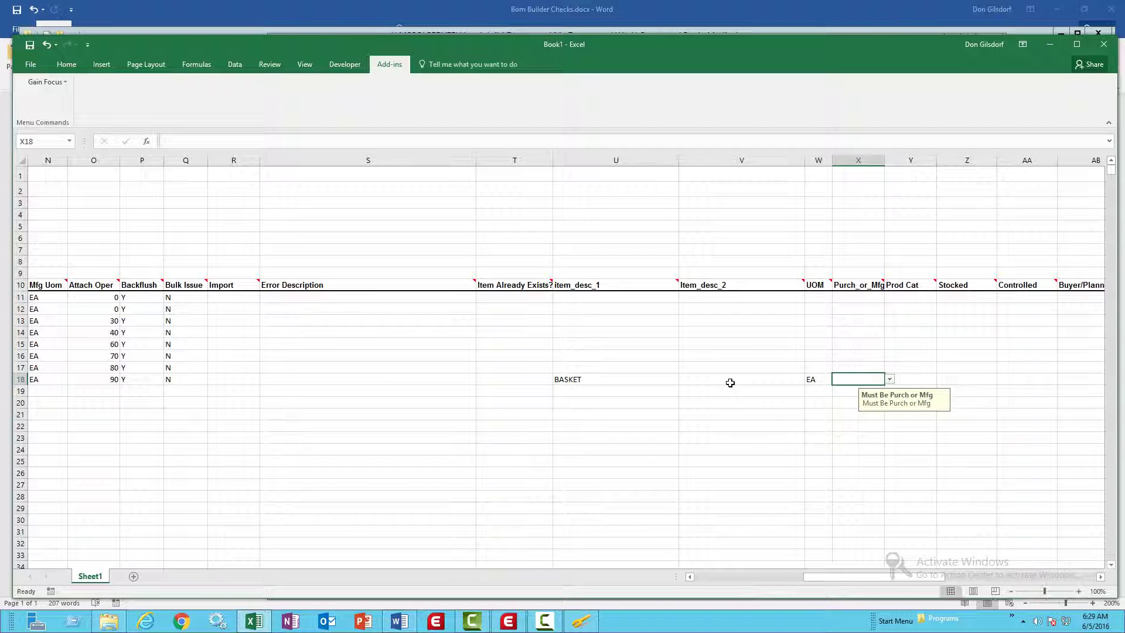
type("P")
key("Tab")
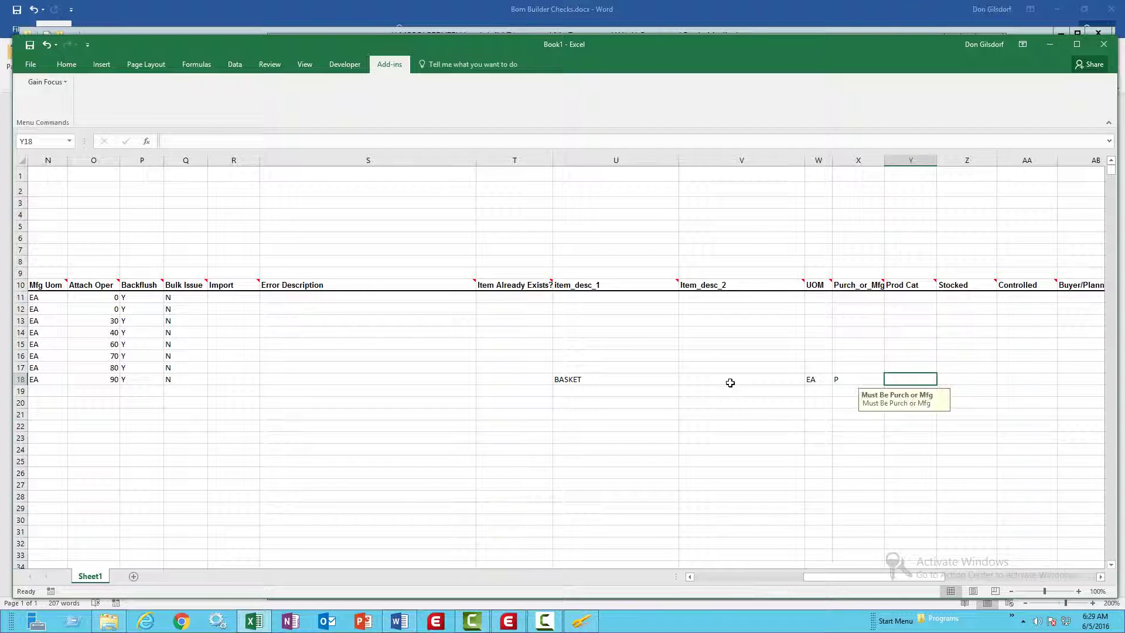
- Look through the BASKET row's item master fields from Purch_or_Mfg to Cycle Count Code, and return to the row's first cell
key("shift+Tab")
key("shift+Tab")
key("Tab")
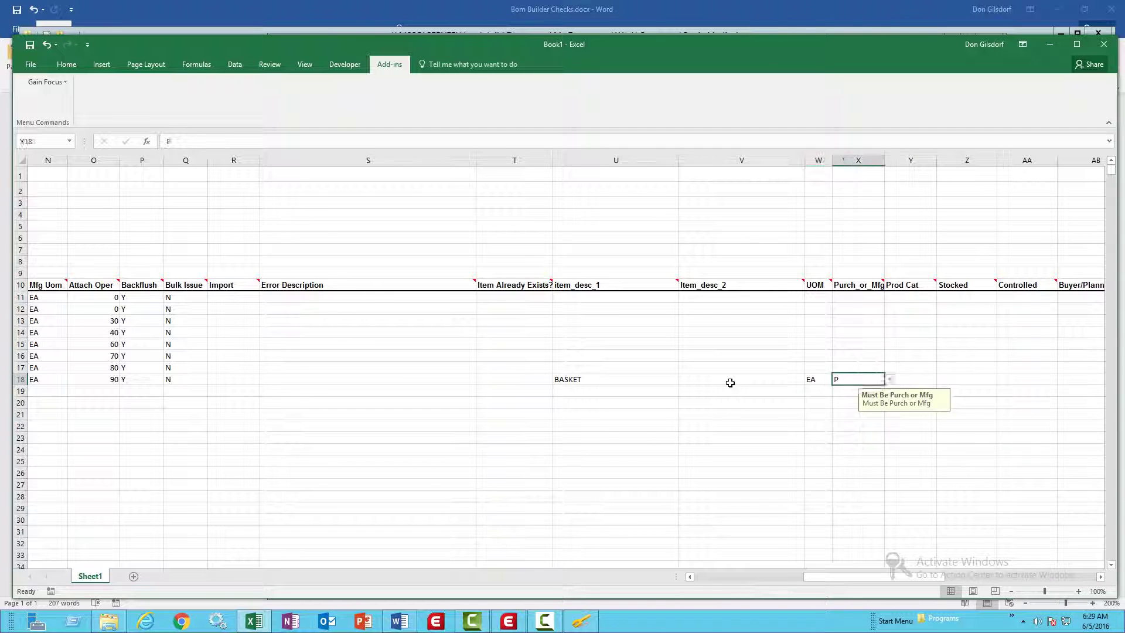
key("Tab")
key("Tab")
key("Tab")
key("Tab")
key("Tab")
key("Tab")
key("Tab")
key("Tab")
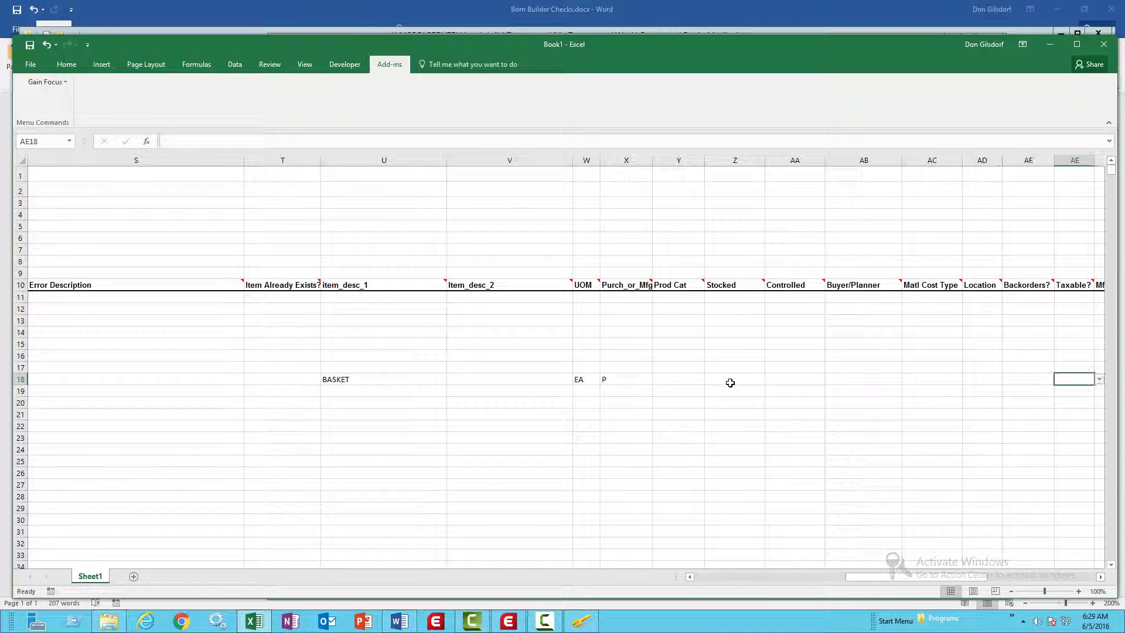
key("Tab")
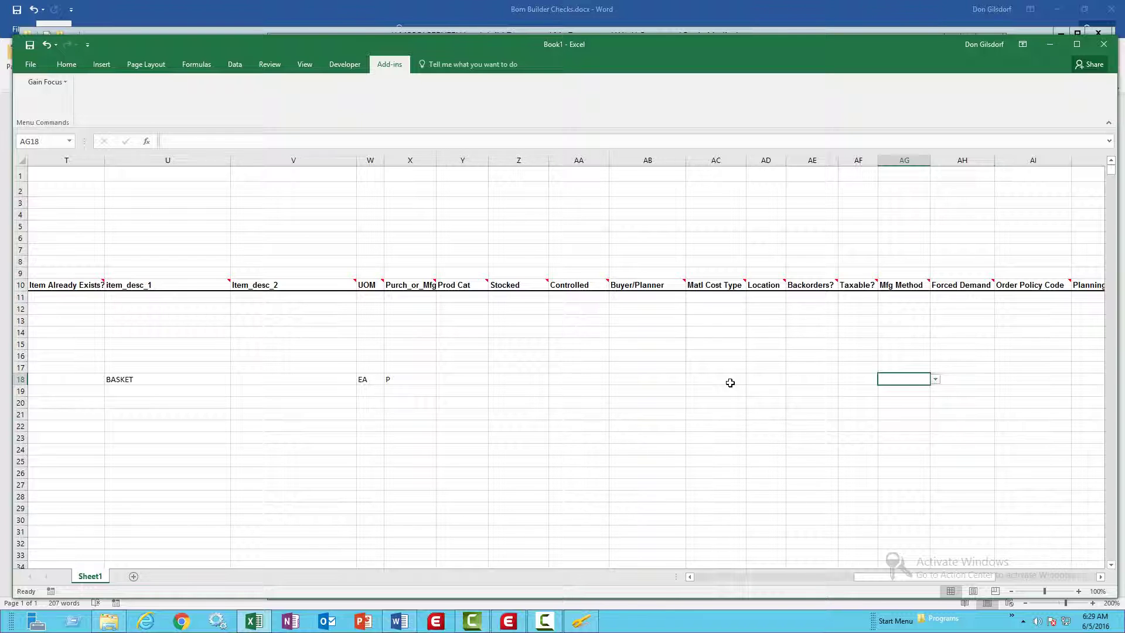
key("Tab")
key("Tab")
key("Tab")
key("Tab")
key("Tab")
key("Tab")
key("Tab")
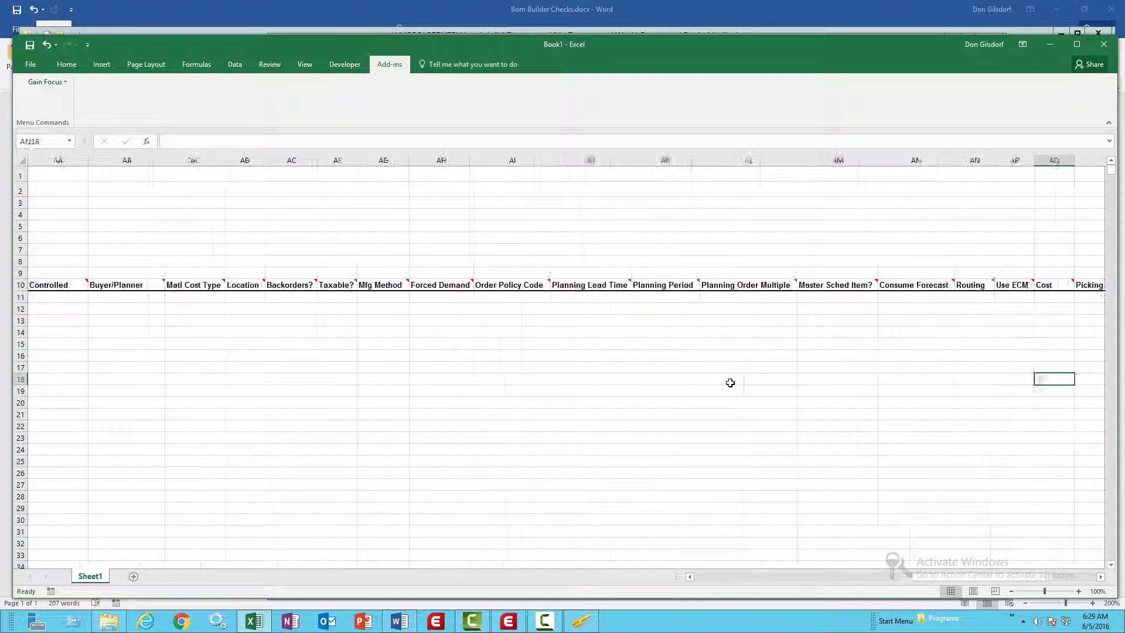
key("Tab")
key("Tab")
key("Tab")
key("Tab")
key("Tab")
key("Tab")
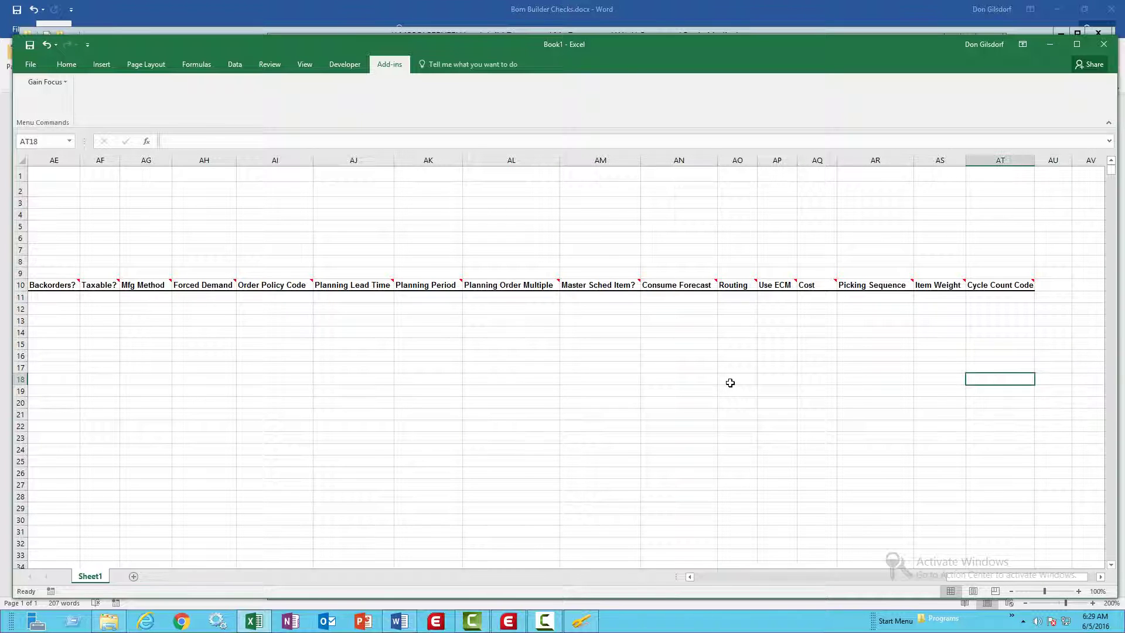
key("shift+Tab")
key("shift+Tab")
key("shift+Tab")
key("shift+Tab")
key("shift+Tab")
key("shift+Tab")
key("shift+Tab")
key("shift+Tab")
key("shift+Tab")
key("shift+Tab")
key("shift+Tab")
key("shift+Tab")
key("shift+Tab")
key("shift+Tab")
key("shift+Tab")
key("shift+Tab")
key("shift+Tab")
key("shift+Tab")
key("shift+Tab")
key("shift+Tab")
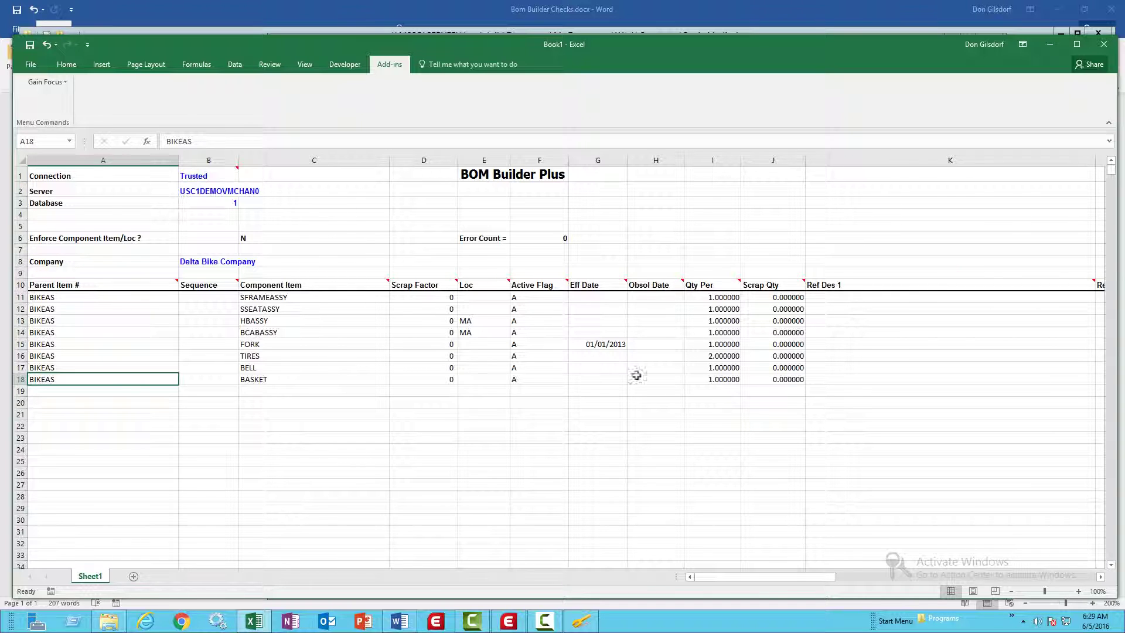
- In the Bom Builder Plus defaults, set the BOM sequence method to Std and save the defaults
left_click(64, 84)
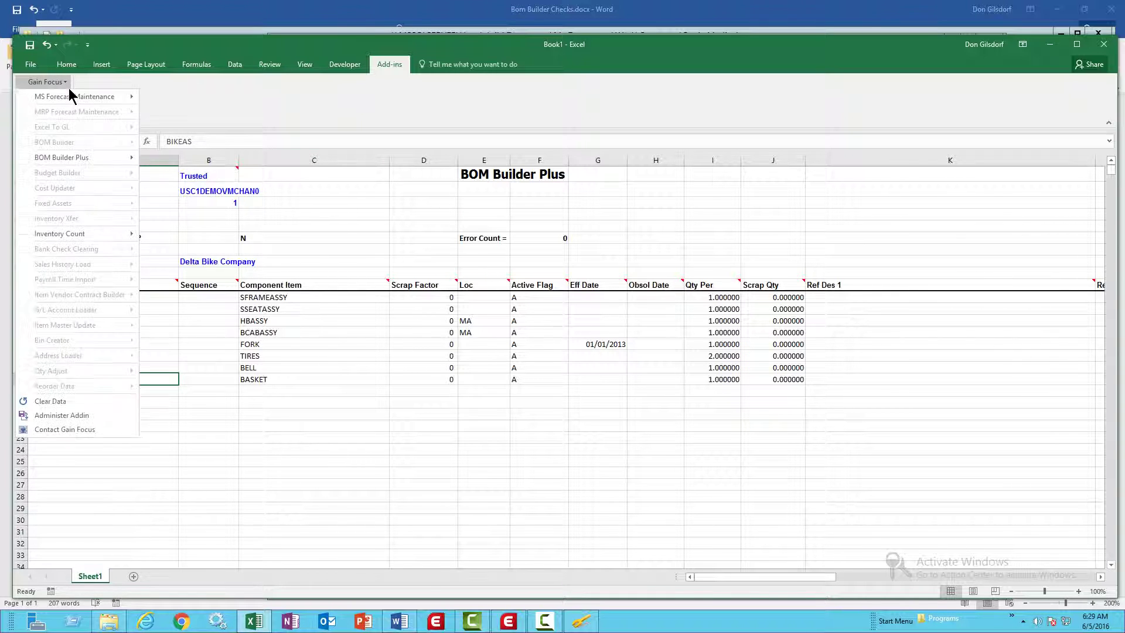
mouse_move(95, 166)
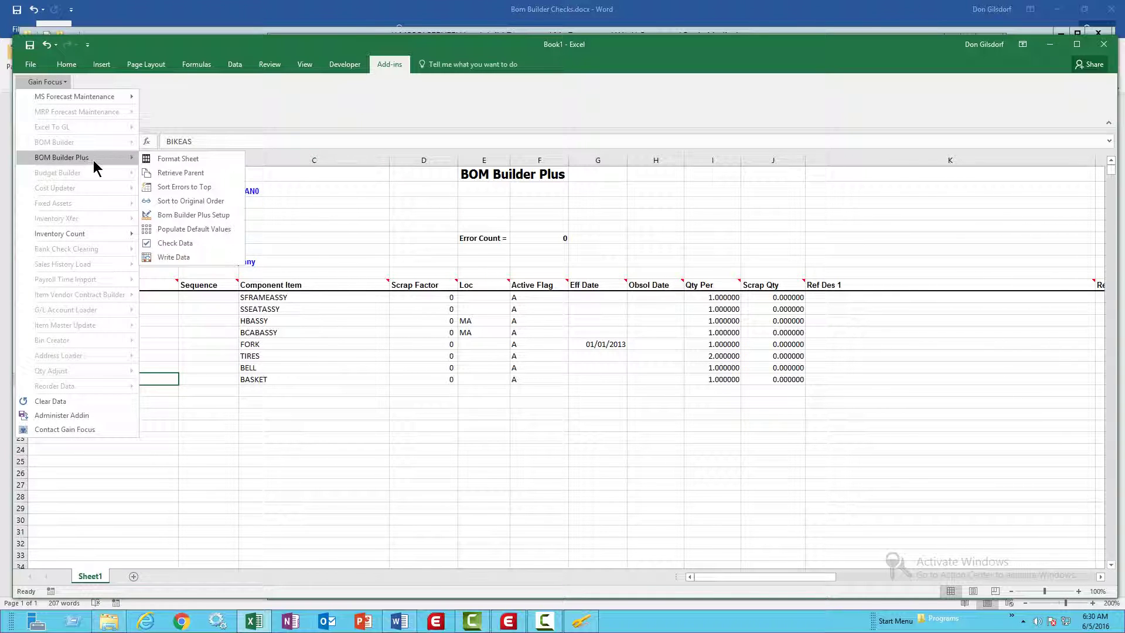
left_click(216, 218)
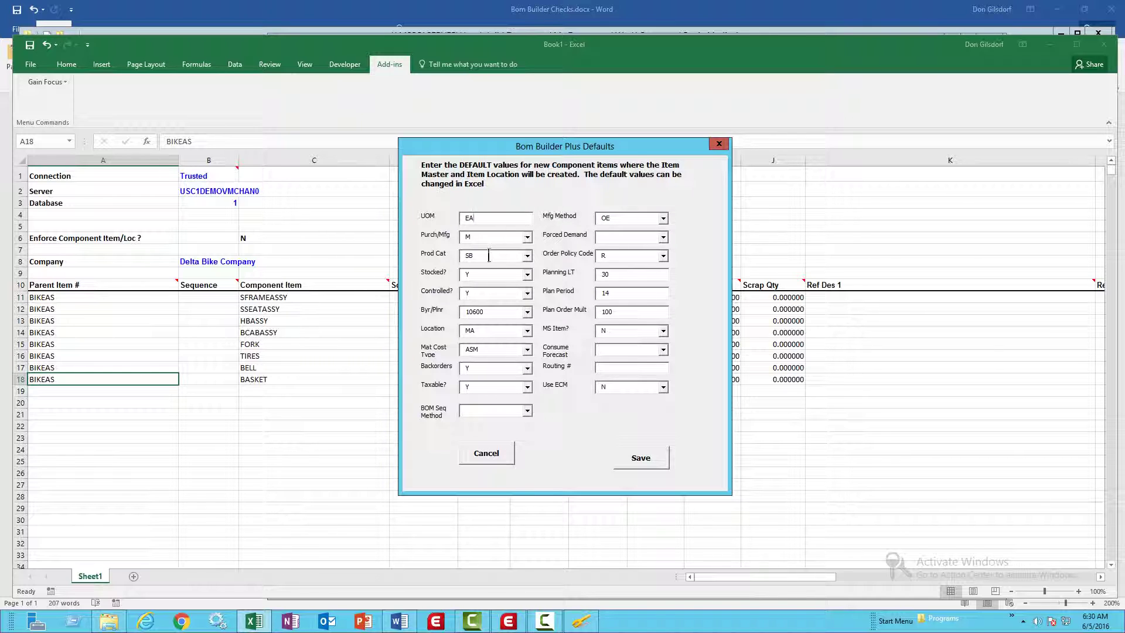
left_click(526, 412)
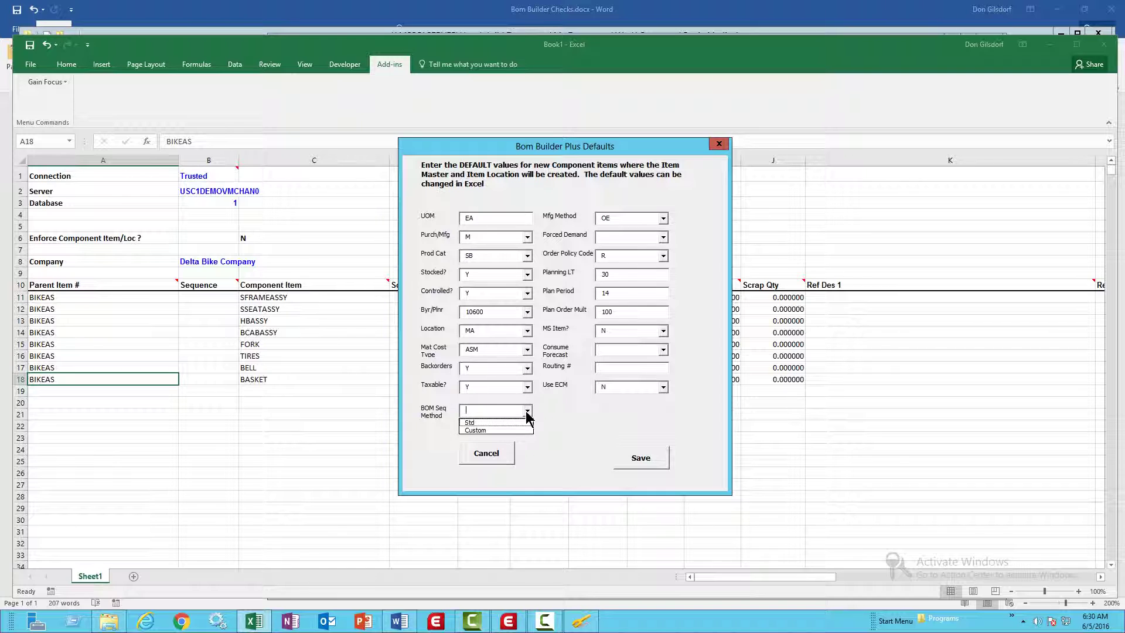
left_click(488, 425)
left_click(530, 413)
left_click(507, 421)
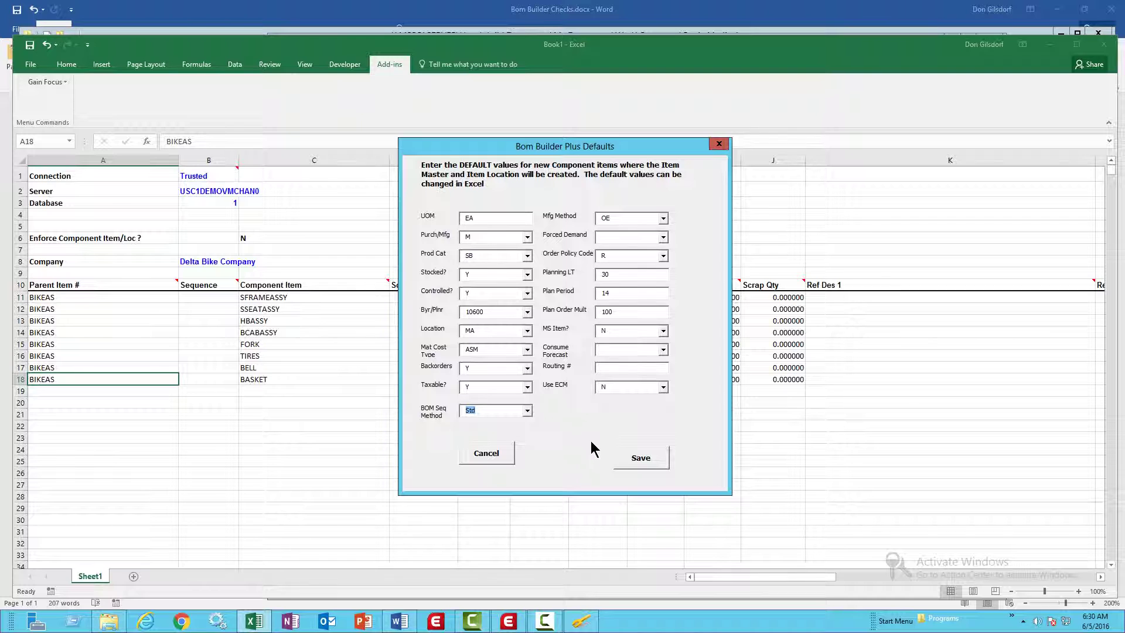
left_click(638, 459)
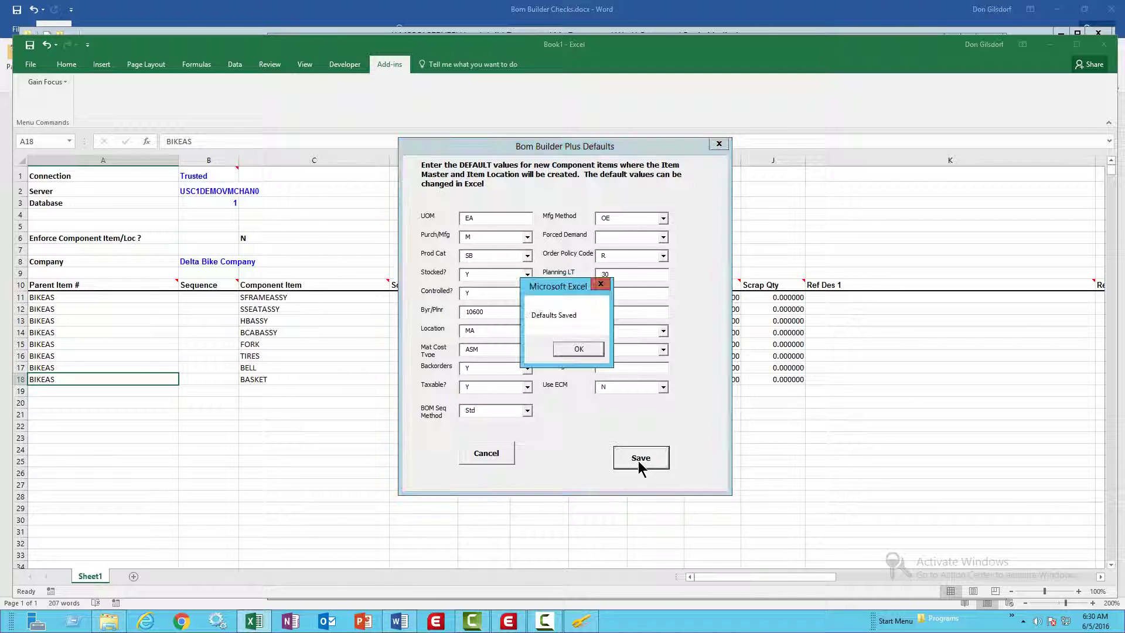
left_click(571, 349)
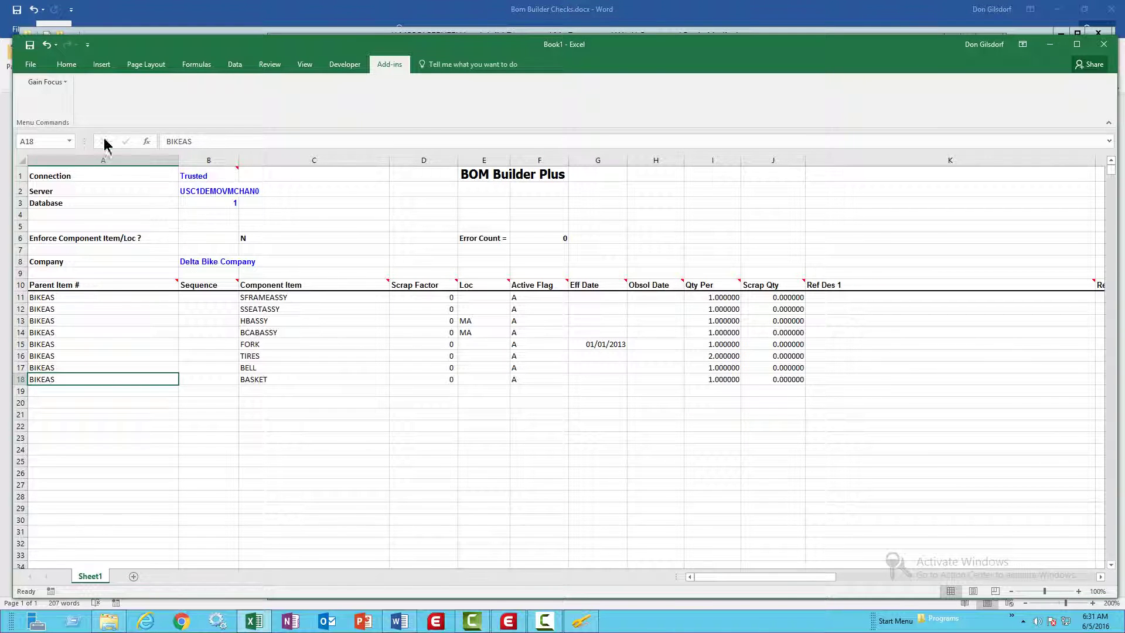
- Try to populate the default values for the new component item
left_click(65, 83)
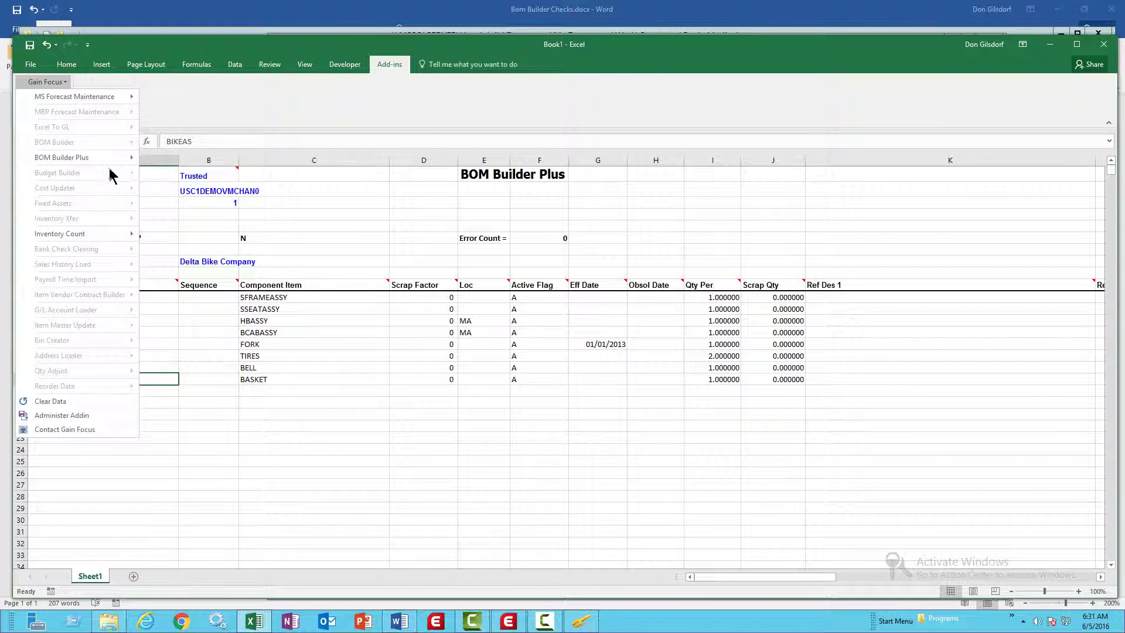
mouse_move(111, 156)
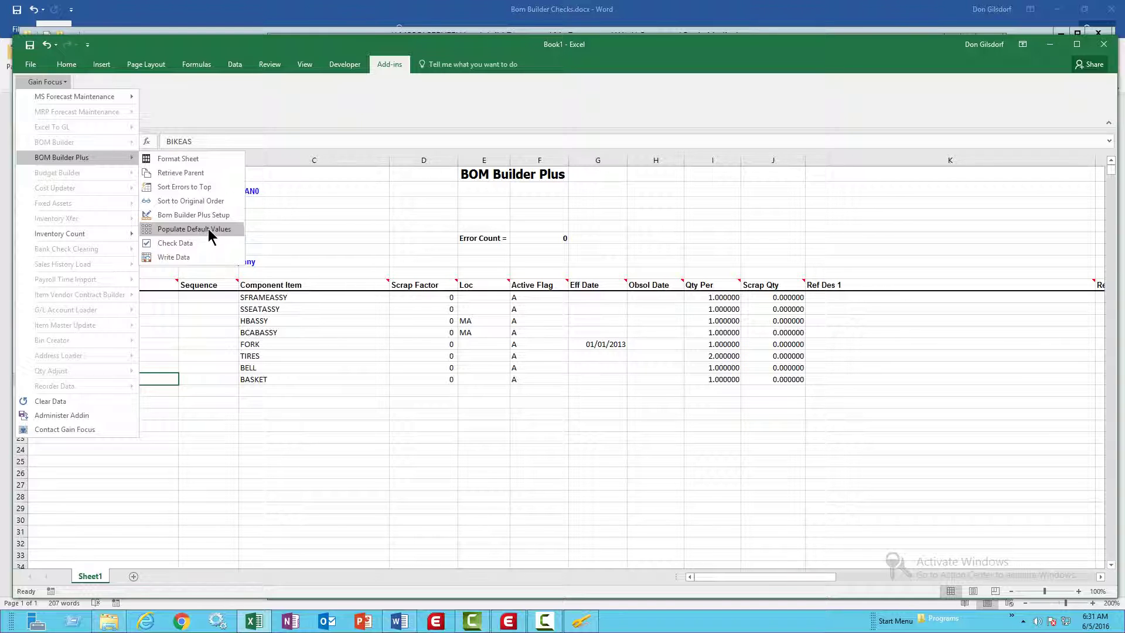
left_click(212, 232)
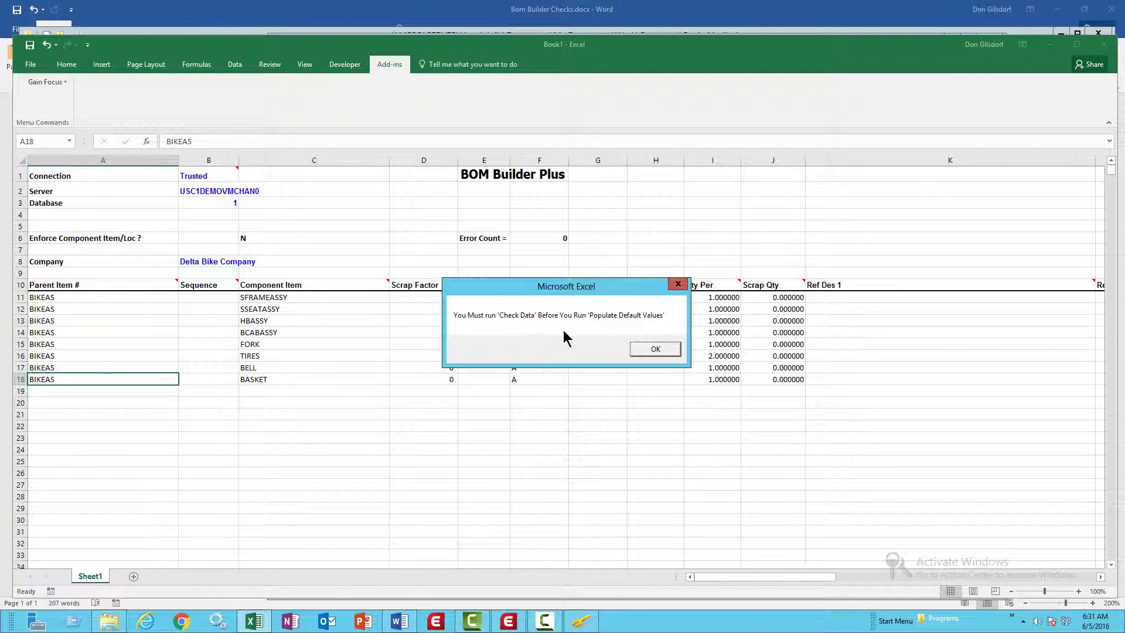
left_click(656, 349)
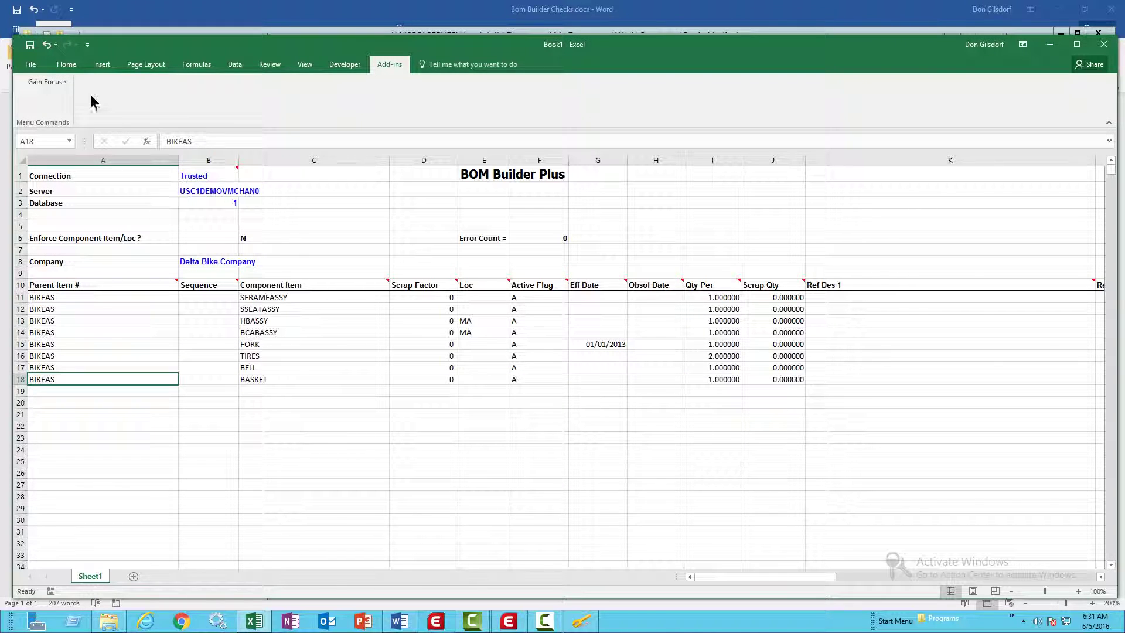
- Run Check Data on the BIKEAS component rows and inspect the flagged BASKET row
left_click(56, 82)
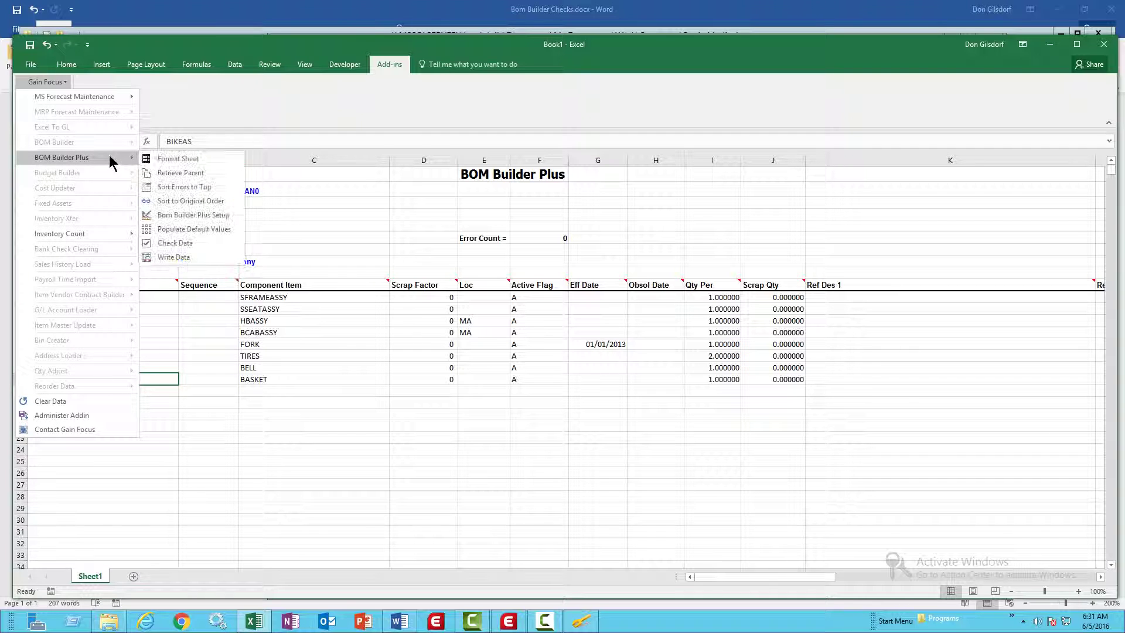
left_click(228, 246)
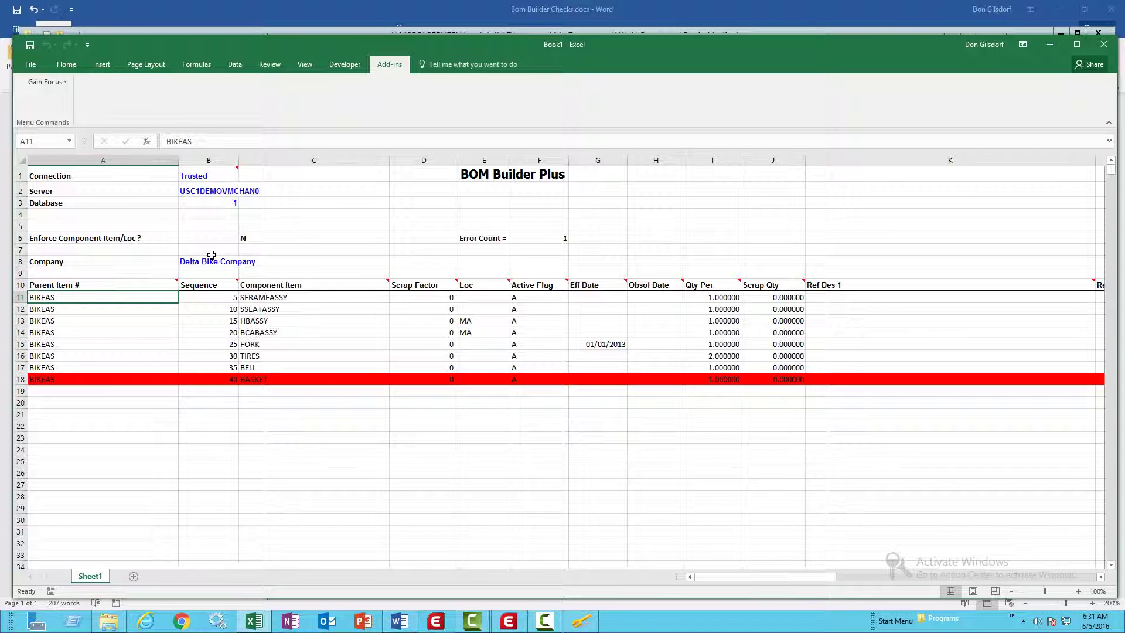
mouse_move(95, 378)
- Populate the default values for the BASKET item and run Check Data again on the sheet
left_click(59, 85)
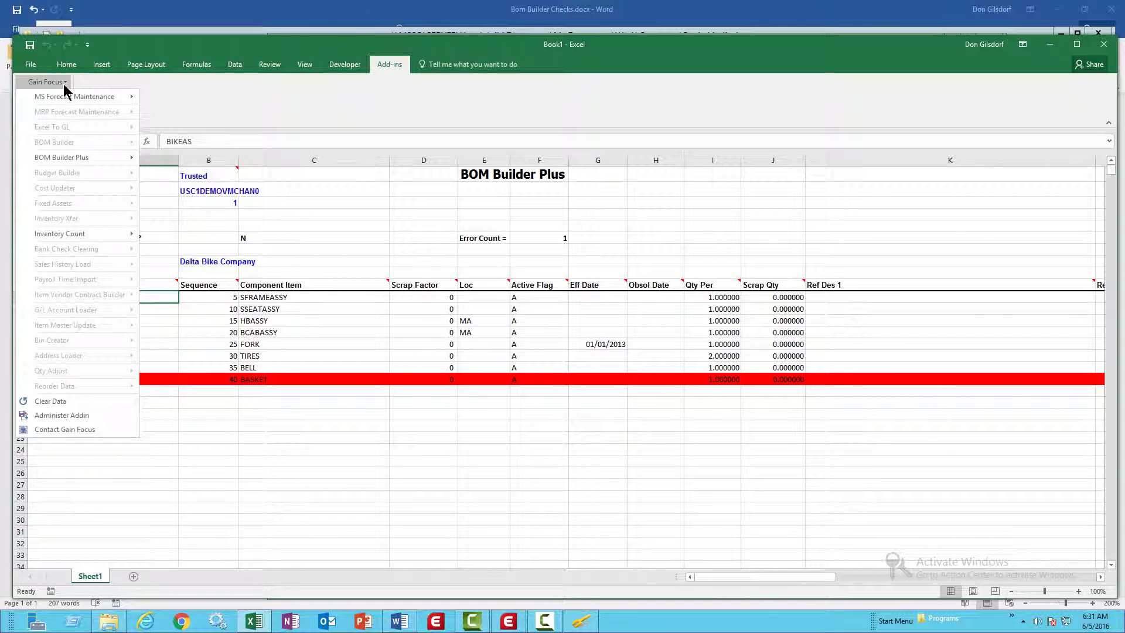
mouse_move(91, 157)
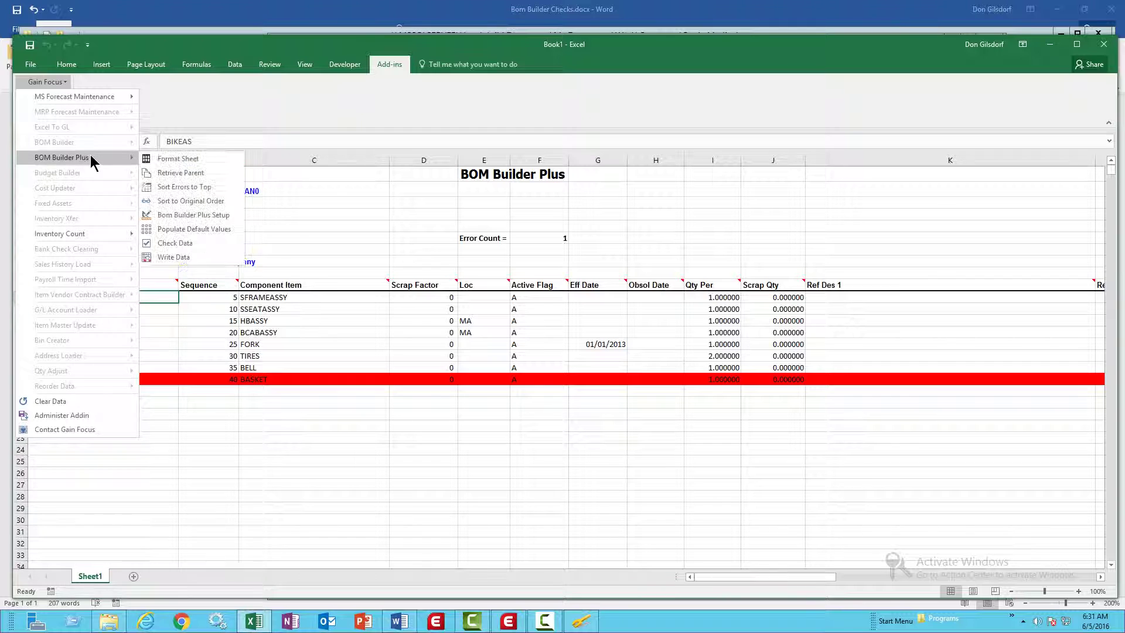
left_click(222, 230)
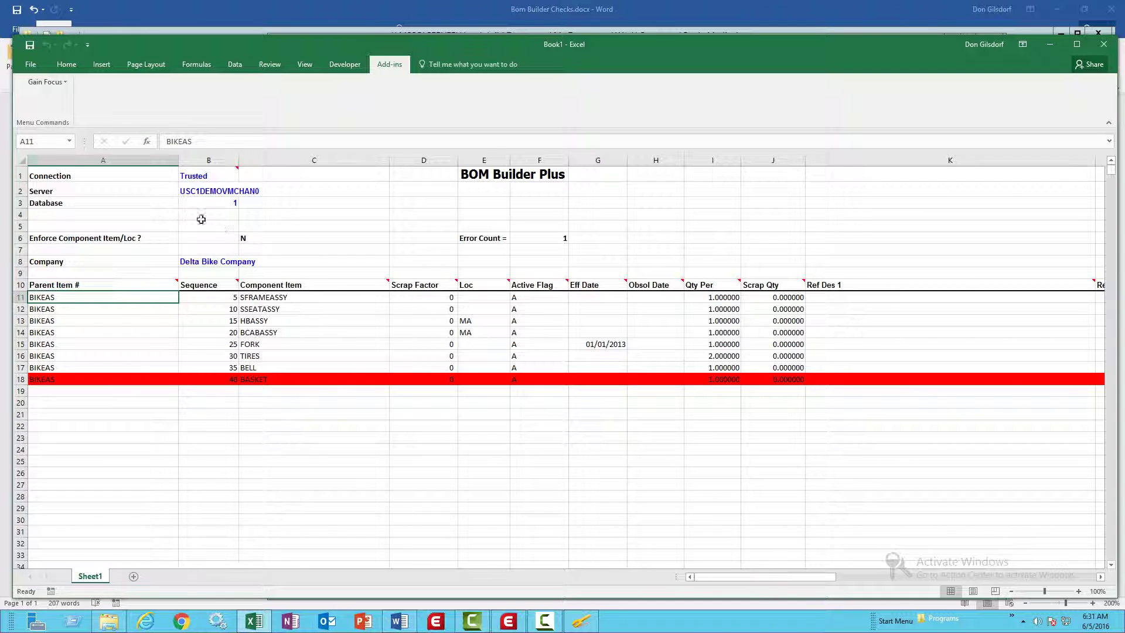
left_click(58, 84)
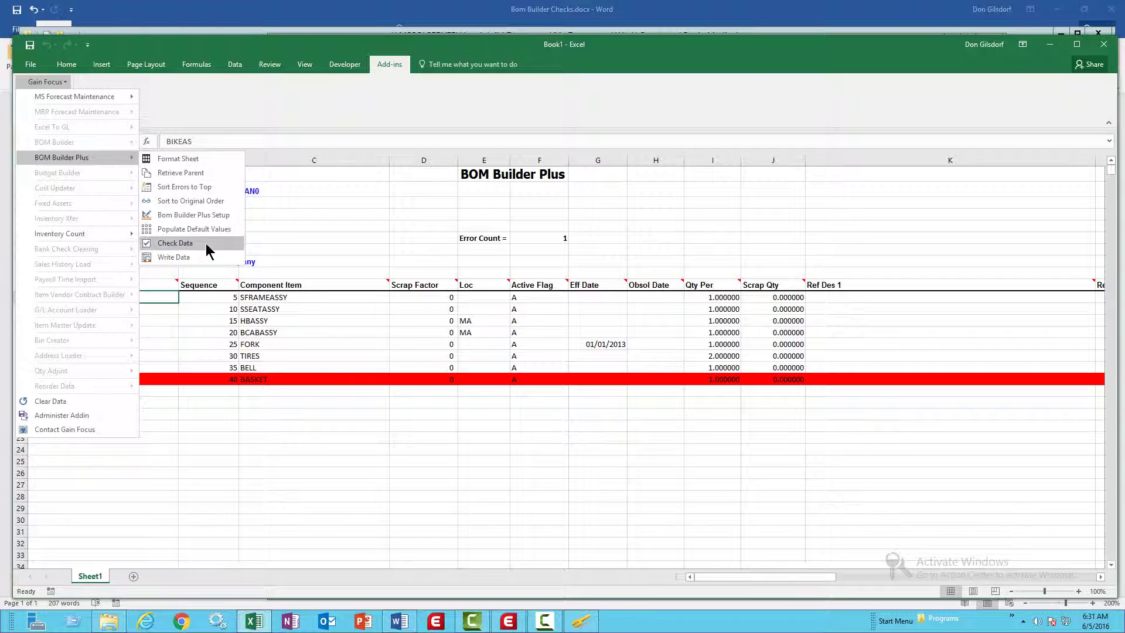
left_click(208, 246)
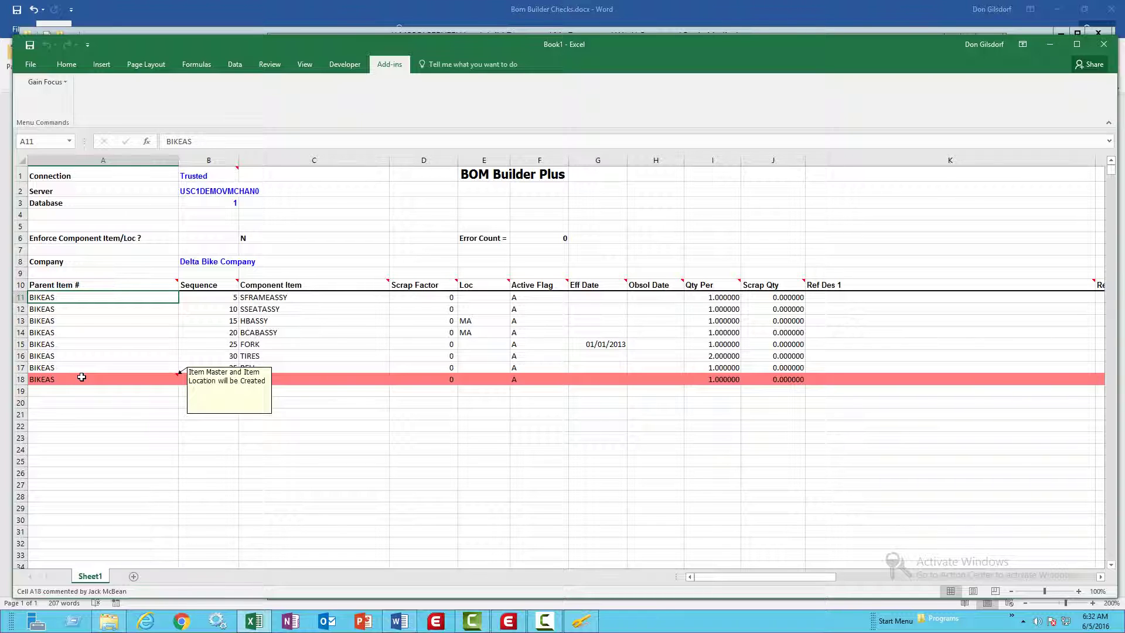
- Write the BIKEAS bill of material data to the database and acknowledge the closing reminders
left_click(62, 82)
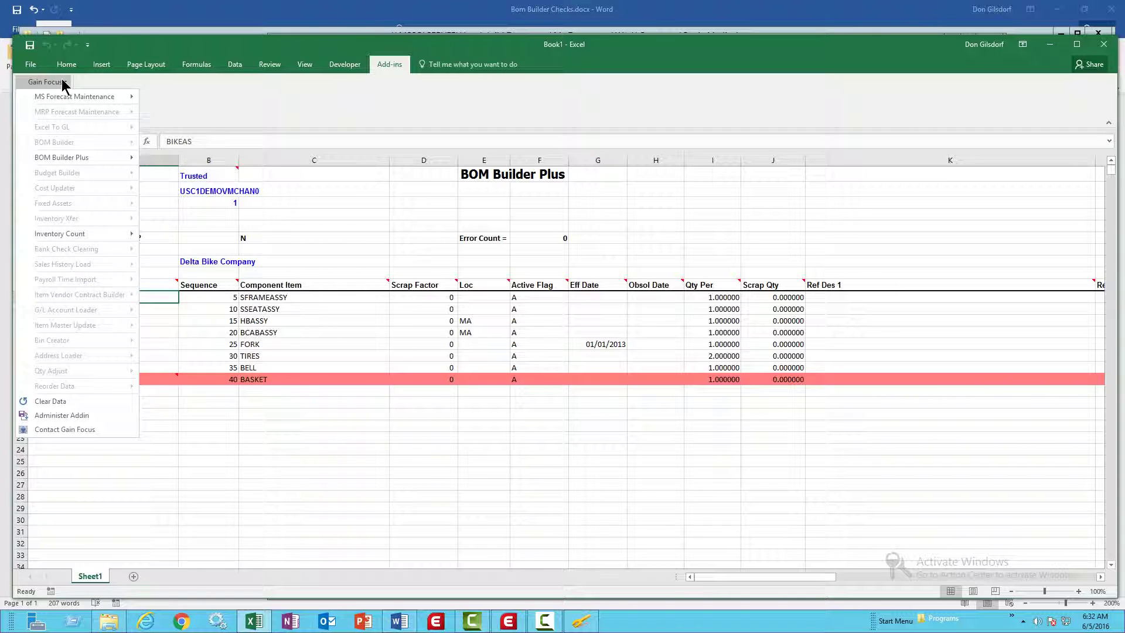
mouse_move(98, 160)
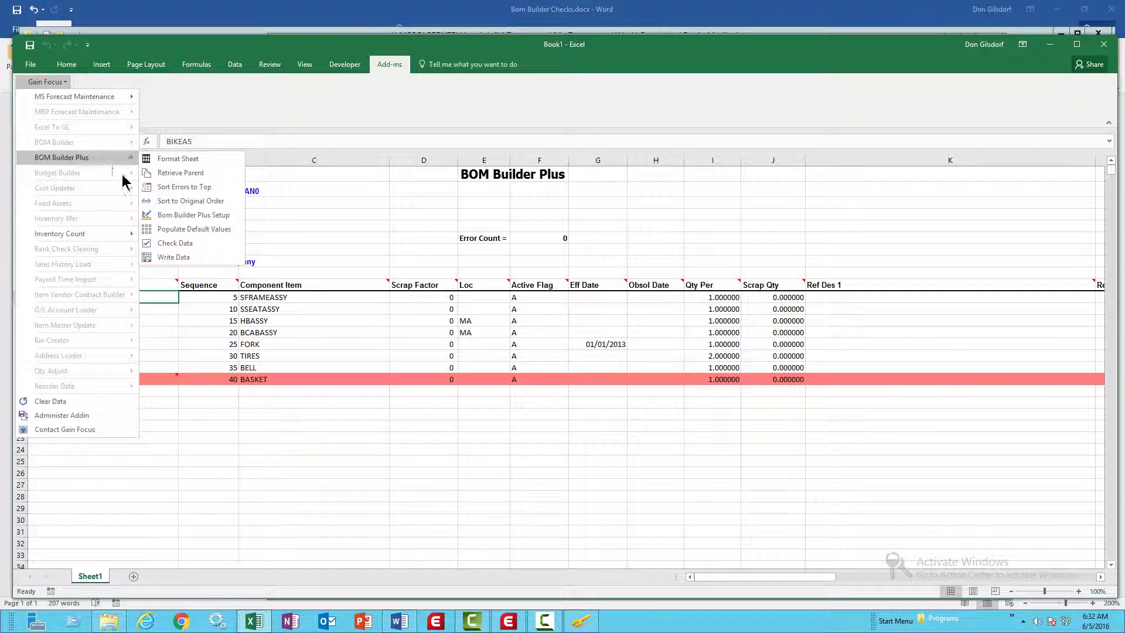
left_click(211, 258)
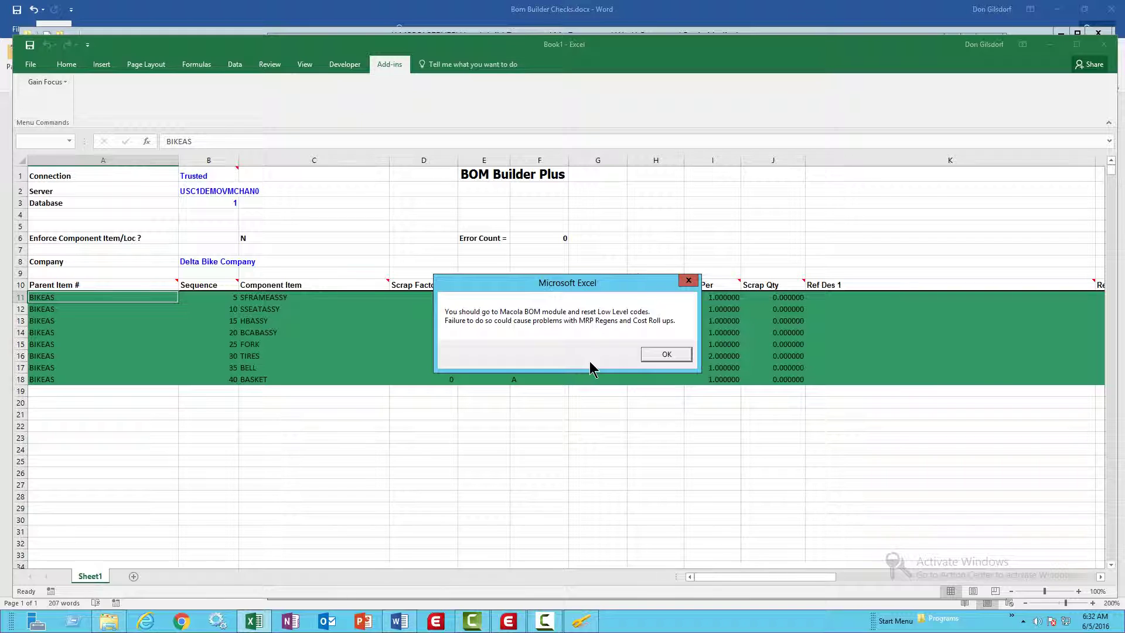
left_click(659, 355)
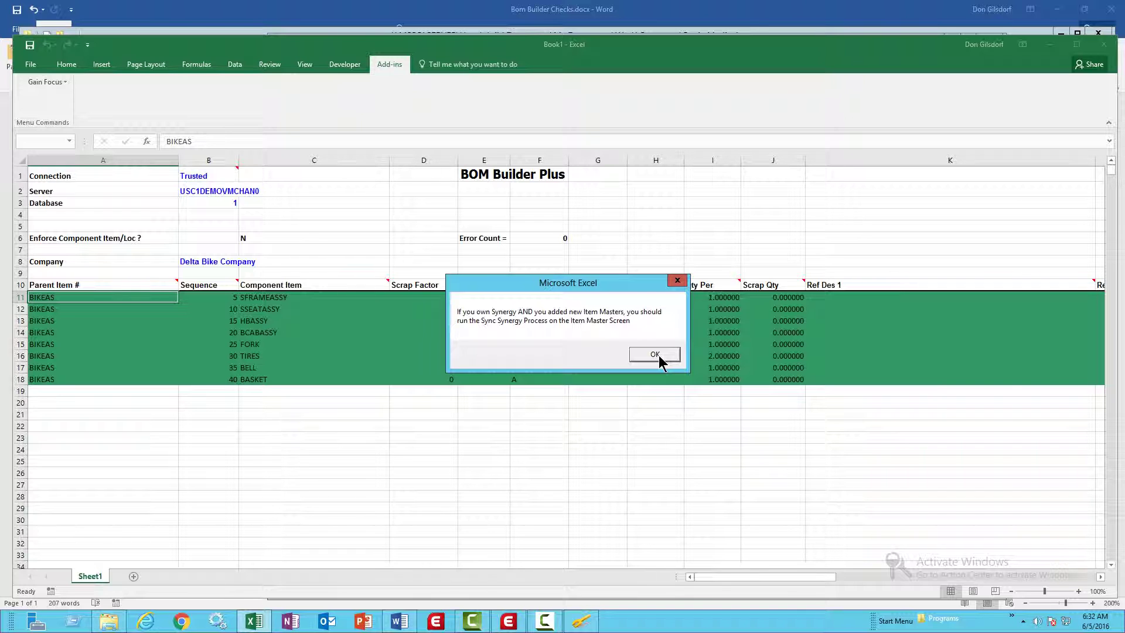
left_click(654, 353)
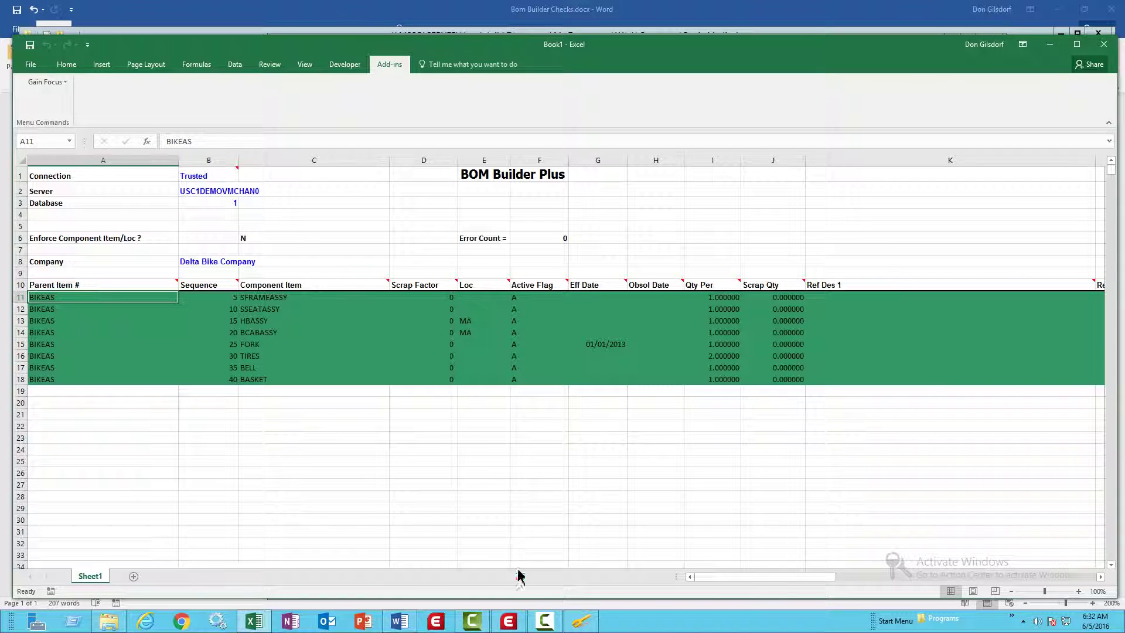
- Switch to Exact Macola, open the BELL item from item maintenance to view it, and return to the main menu
left_click(508, 621)
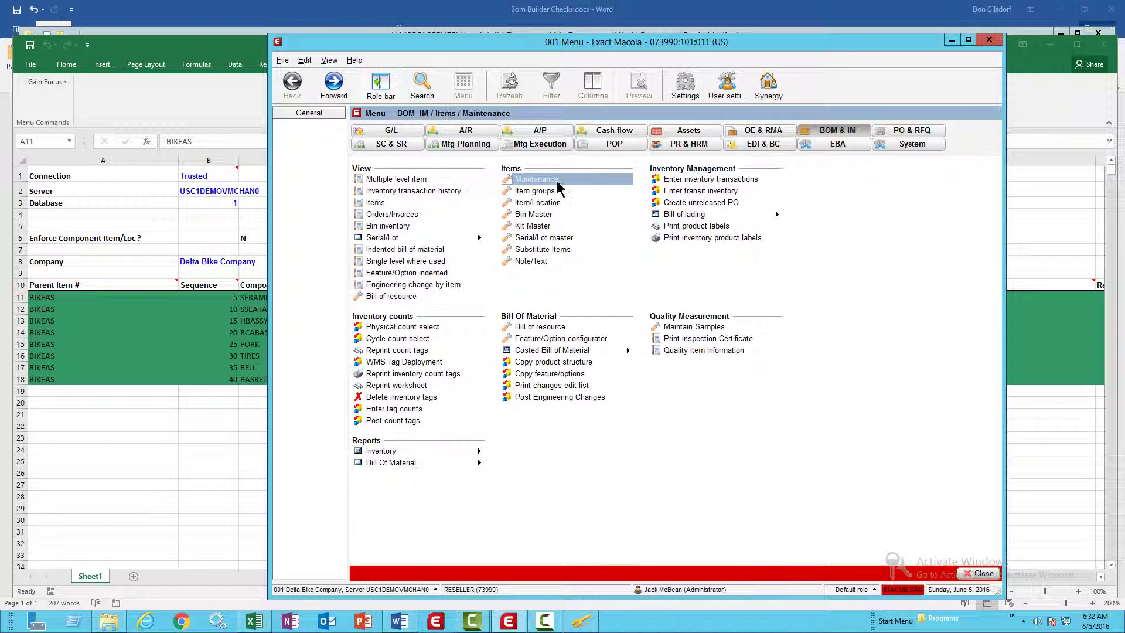
left_click(561, 184)
left_click(493, 250)
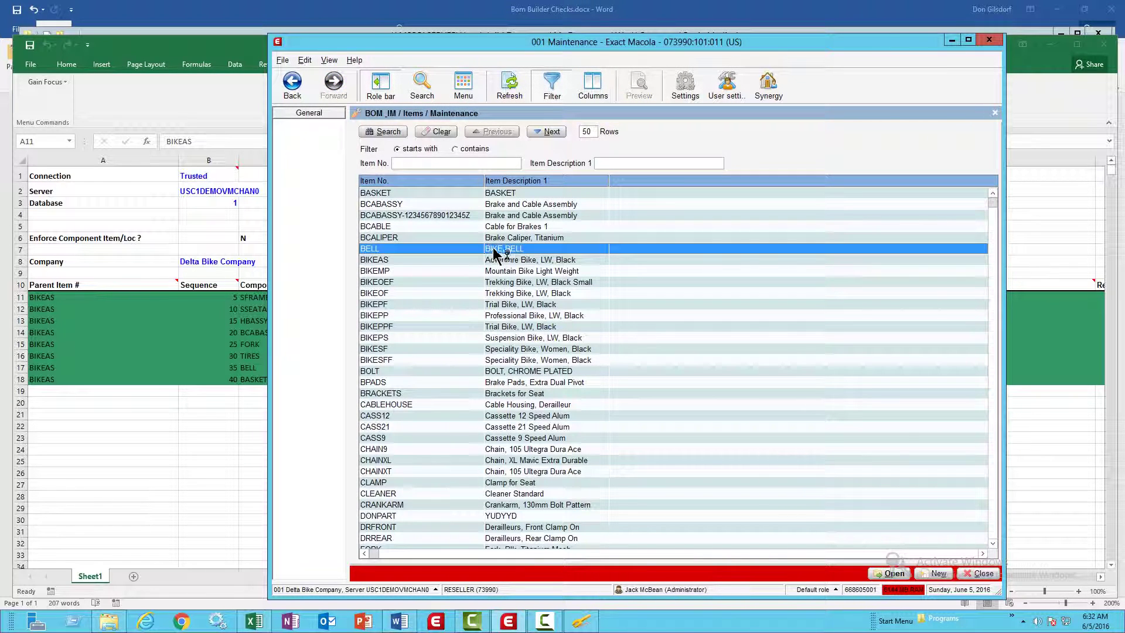
double_click(493, 249)
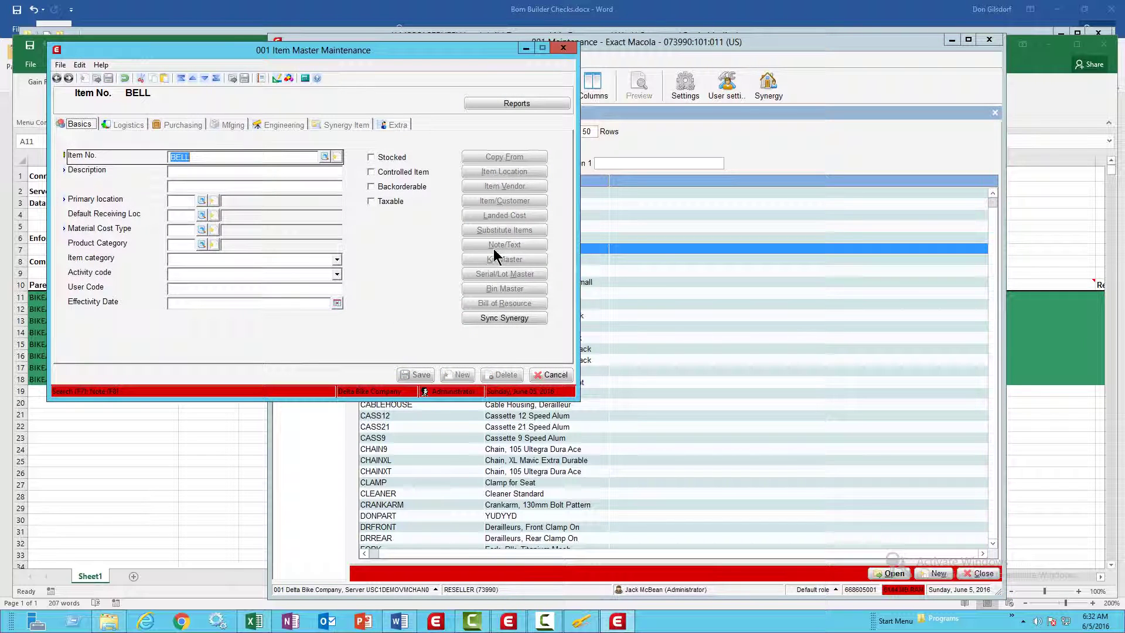
left_click(506, 320)
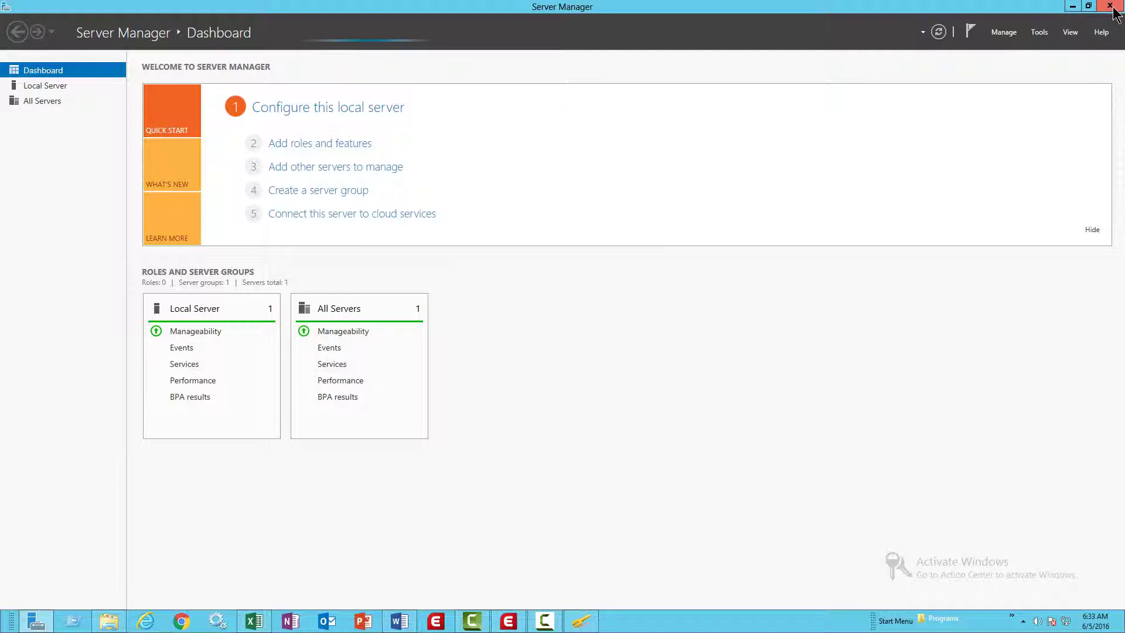
left_click(1111, 7)
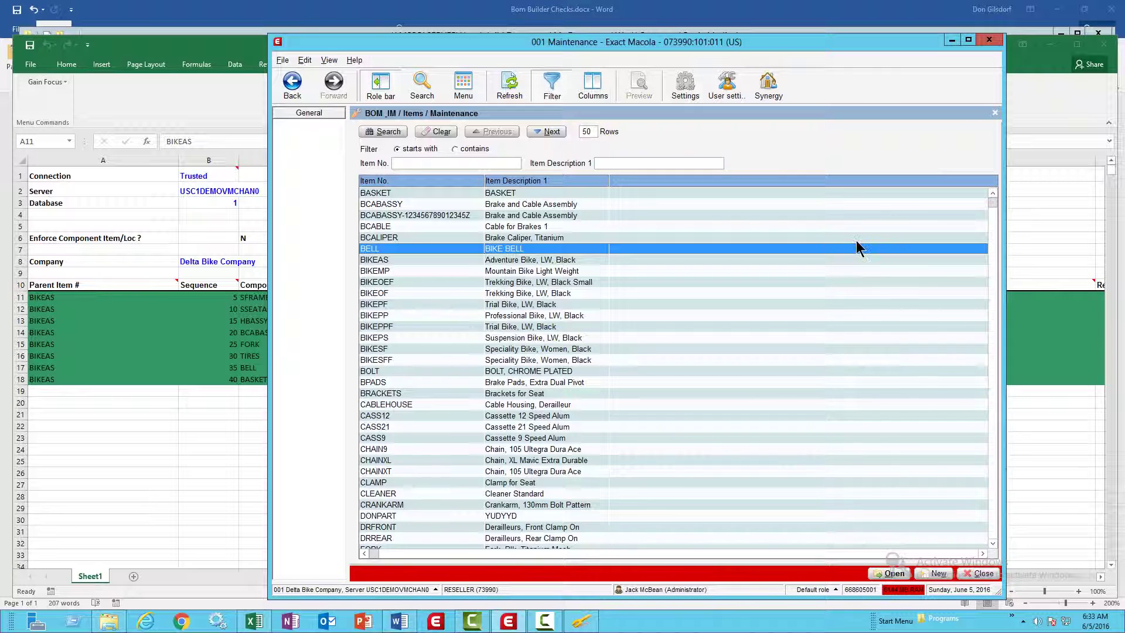
left_click(979, 573)
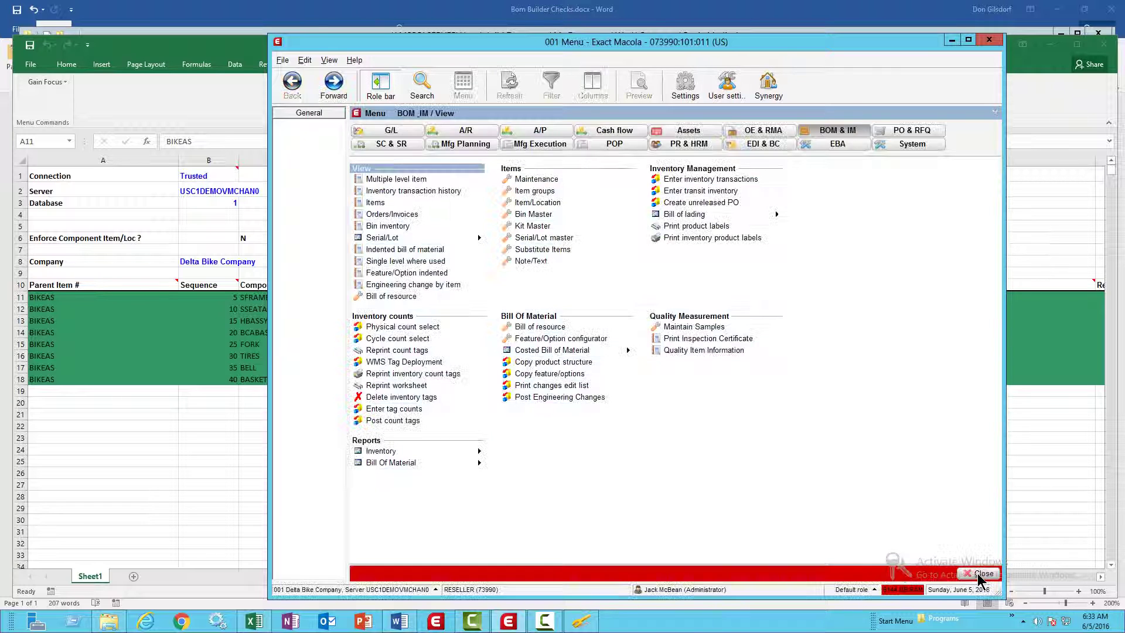
- Look up the Bill Of Material utilities under Distribution in the System utilities
left_click(929, 143)
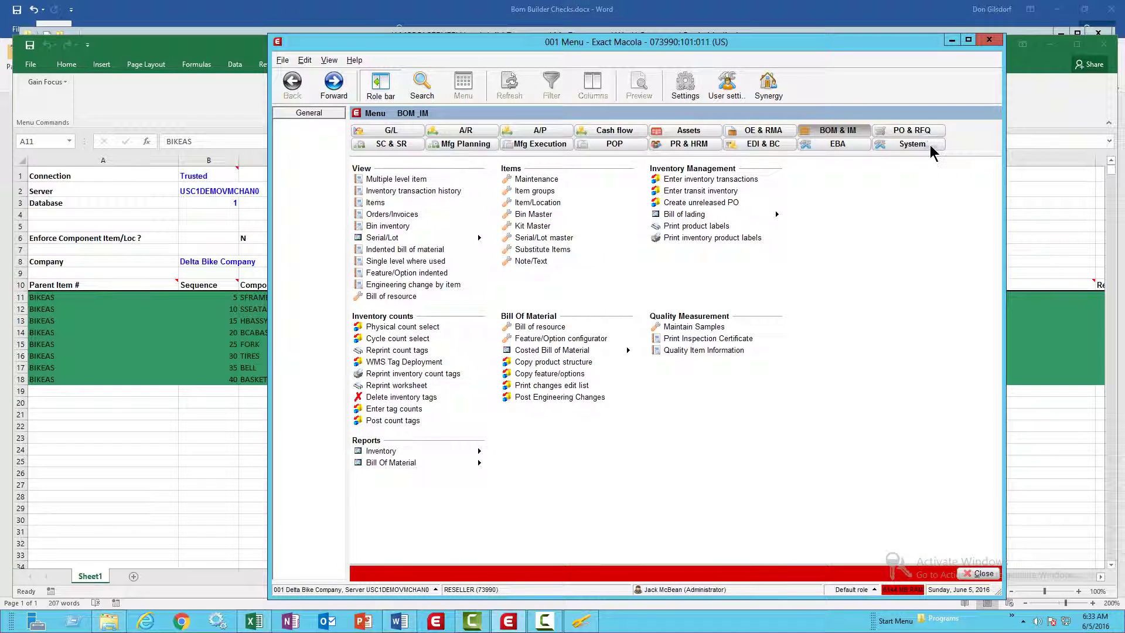
left_click(410, 497)
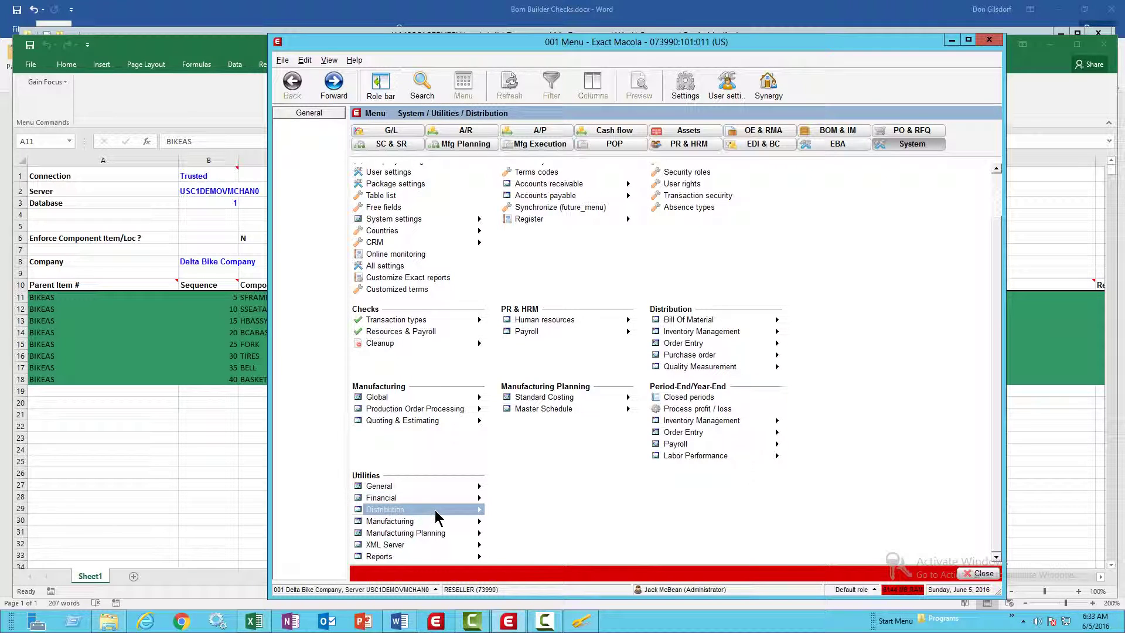
mouse_move(435, 511)
mouse_move(527, 509)
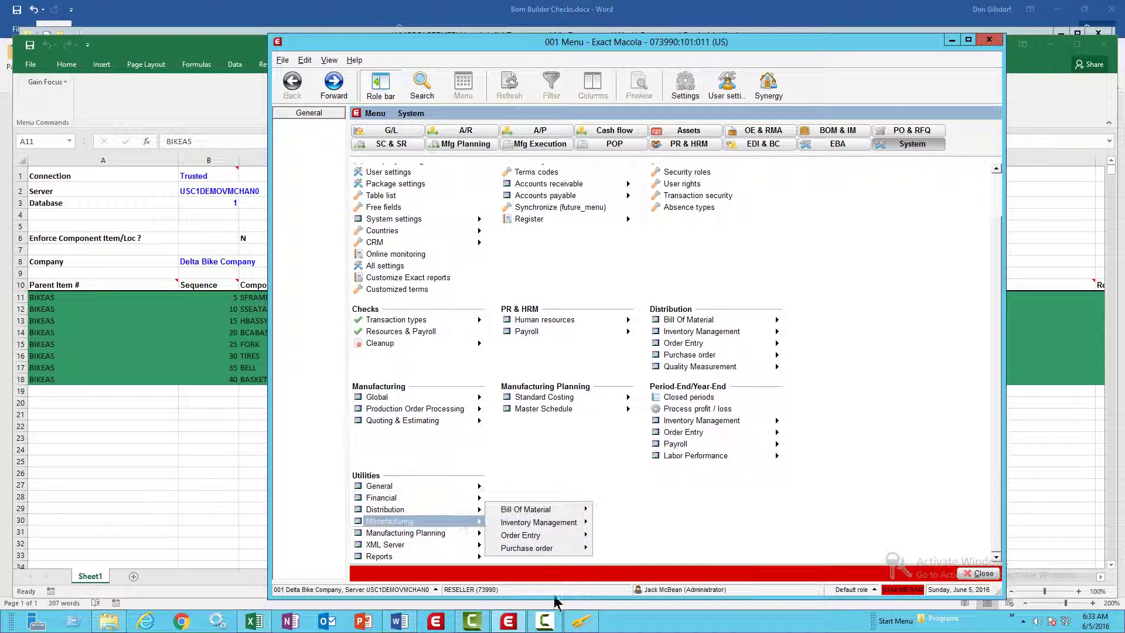
- Close the outdated Bill Of Resource window and reopen the bill of resource from the BIKEAS item record
left_click(582, 627)
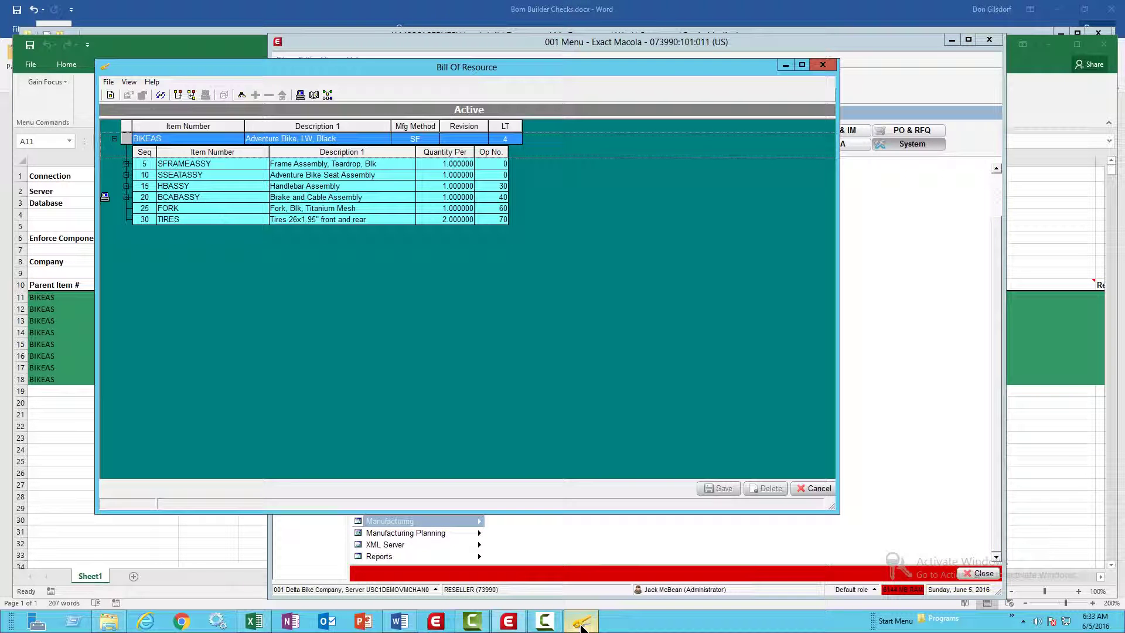
left_click(822, 65)
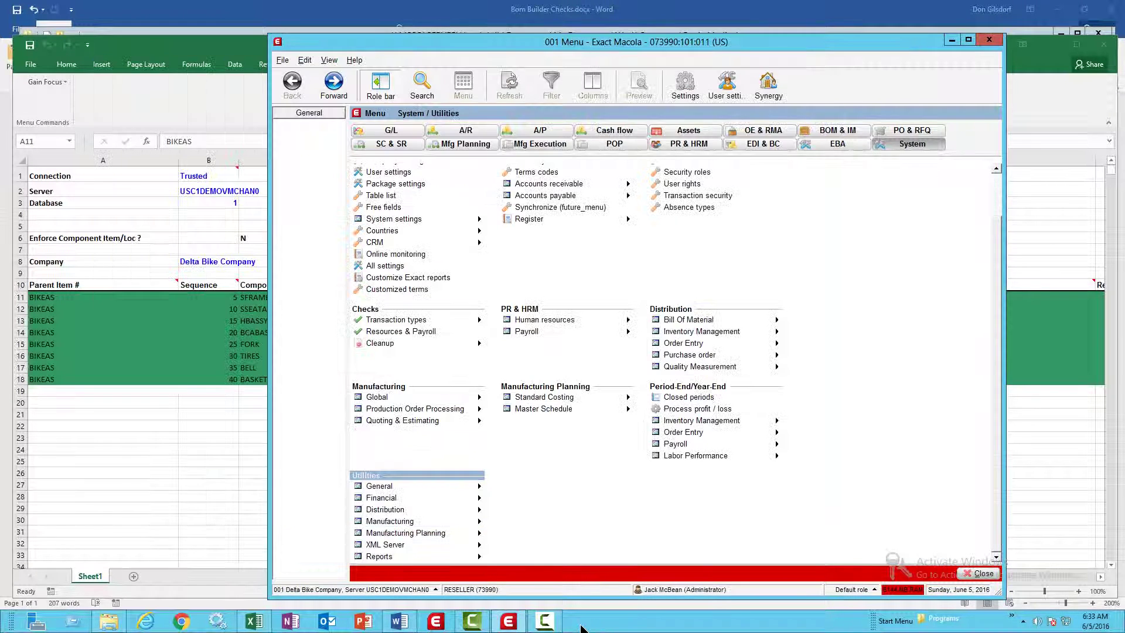
left_click(814, 135)
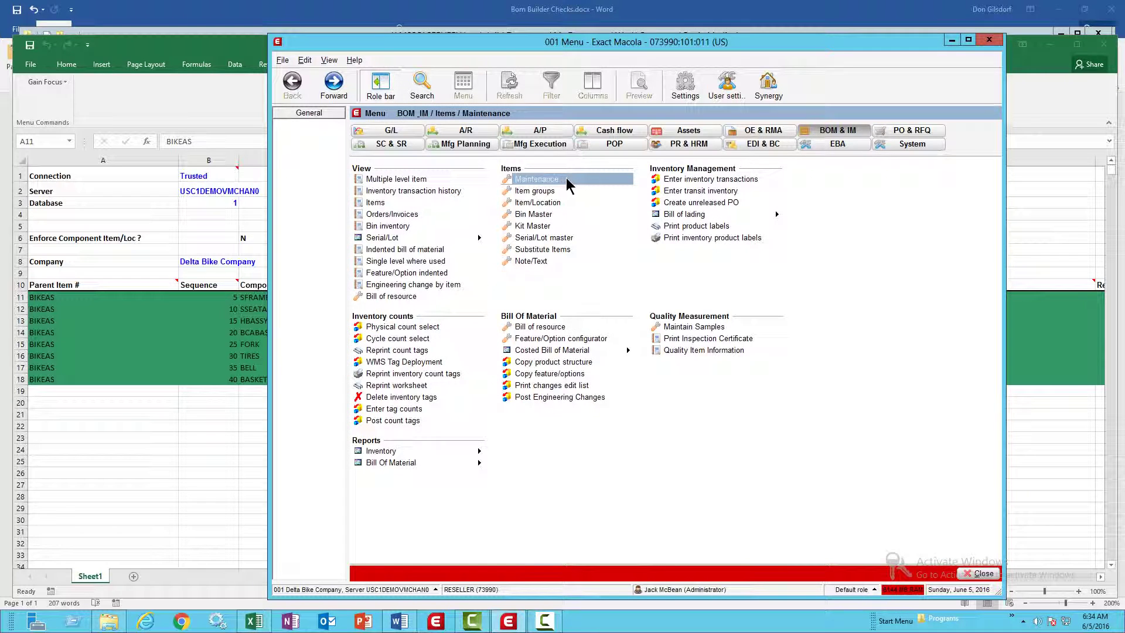
left_click(535, 179)
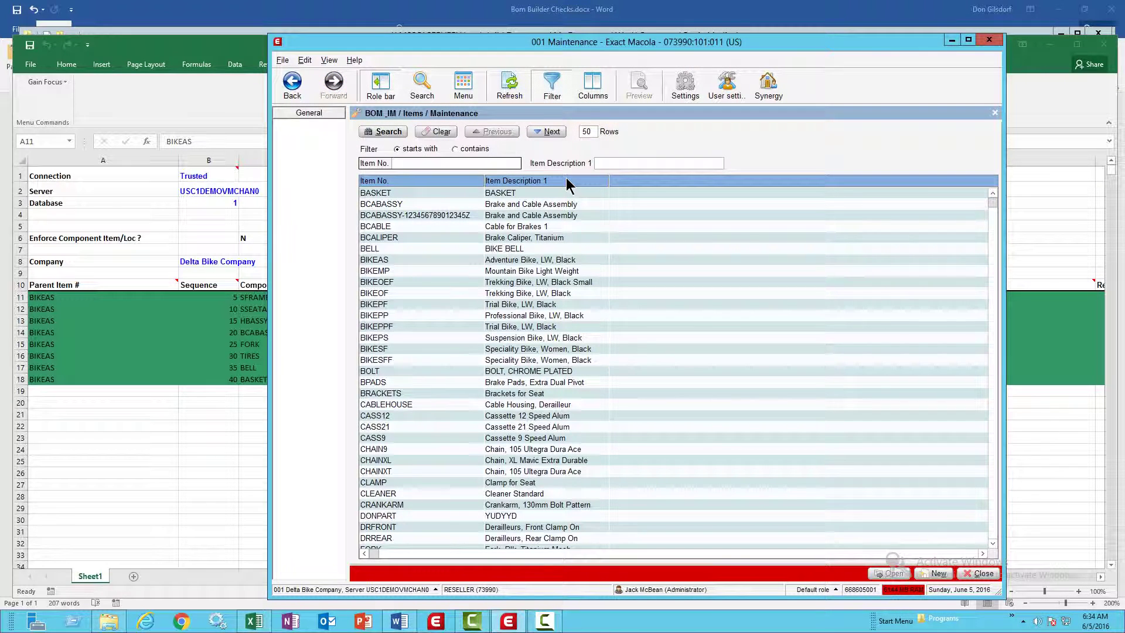
type("BIKEA")
type("S")
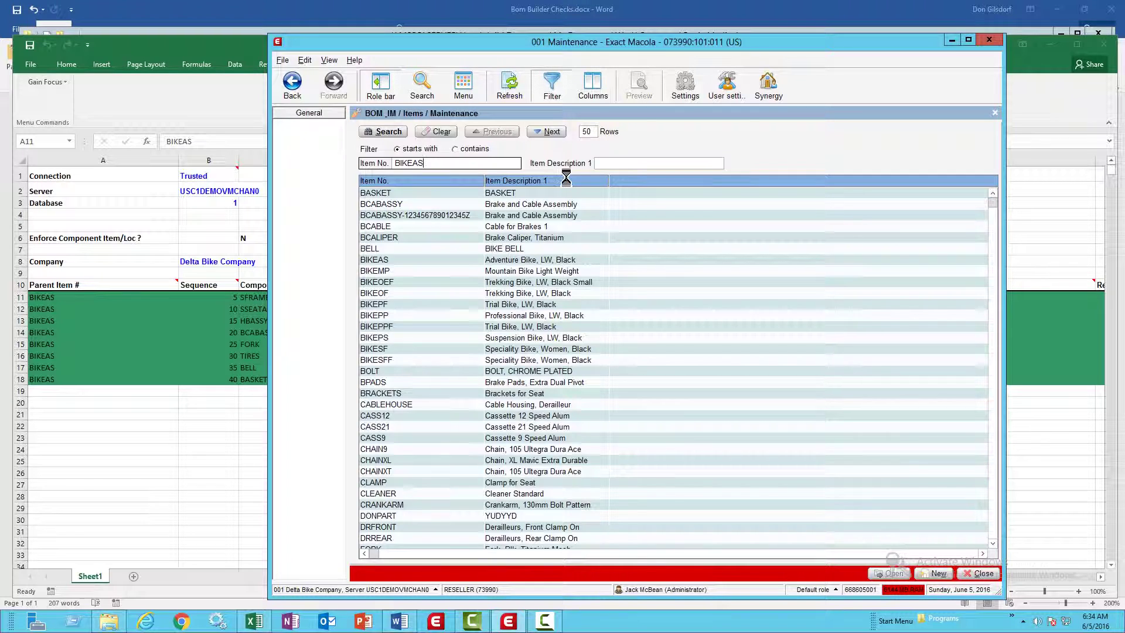
key("Return")
key("Return")
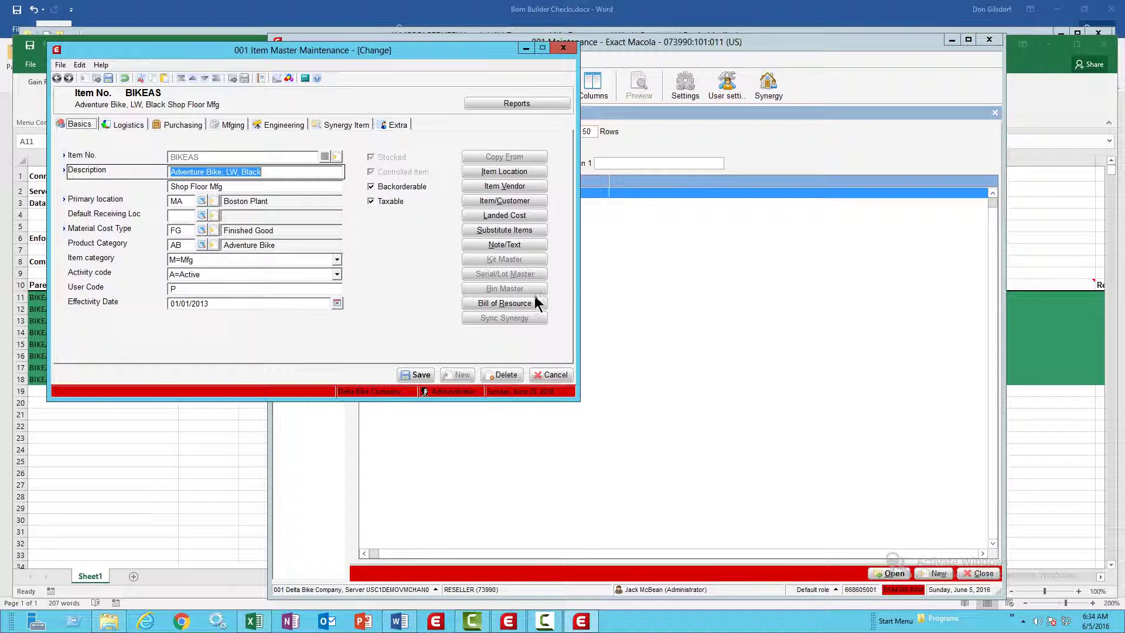
left_click(505, 304)
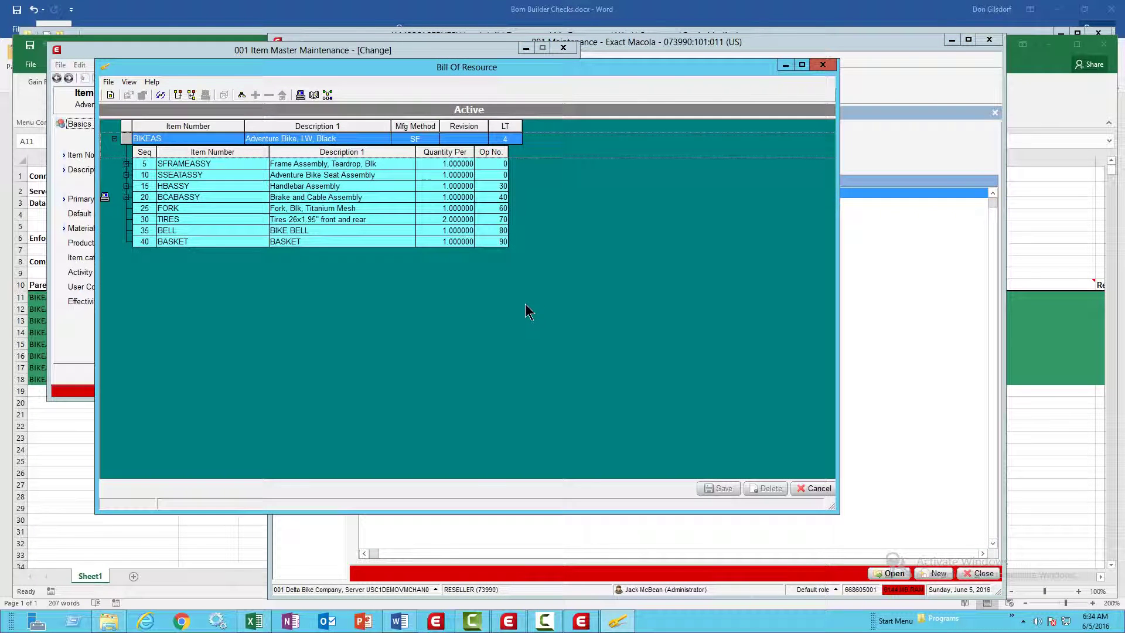
- Check the BELL and BASKET component rows in the BIKEAS bill of resource and leave the BIKEAS item
left_click(189, 241)
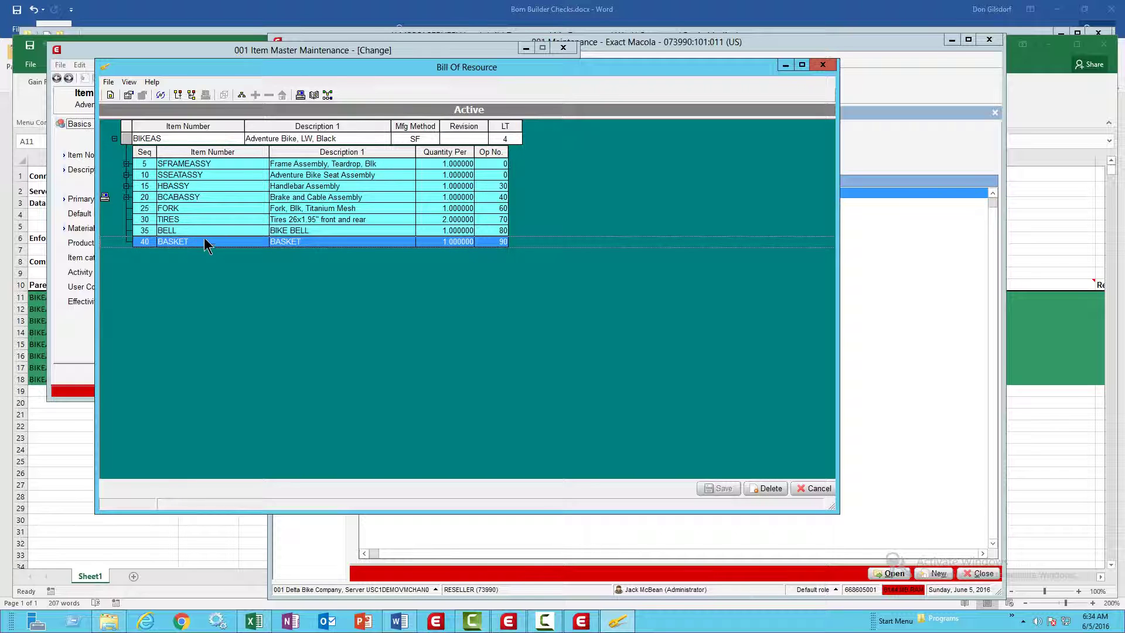
left_click(217, 232)
left_click(214, 241)
key("Escape")
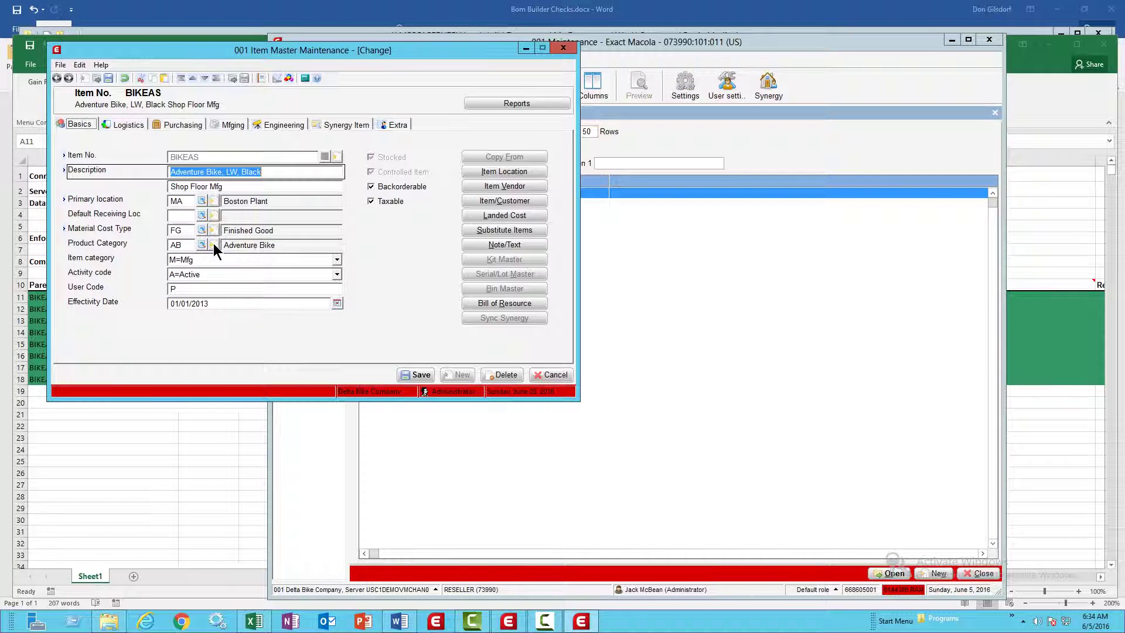
key("Escape")
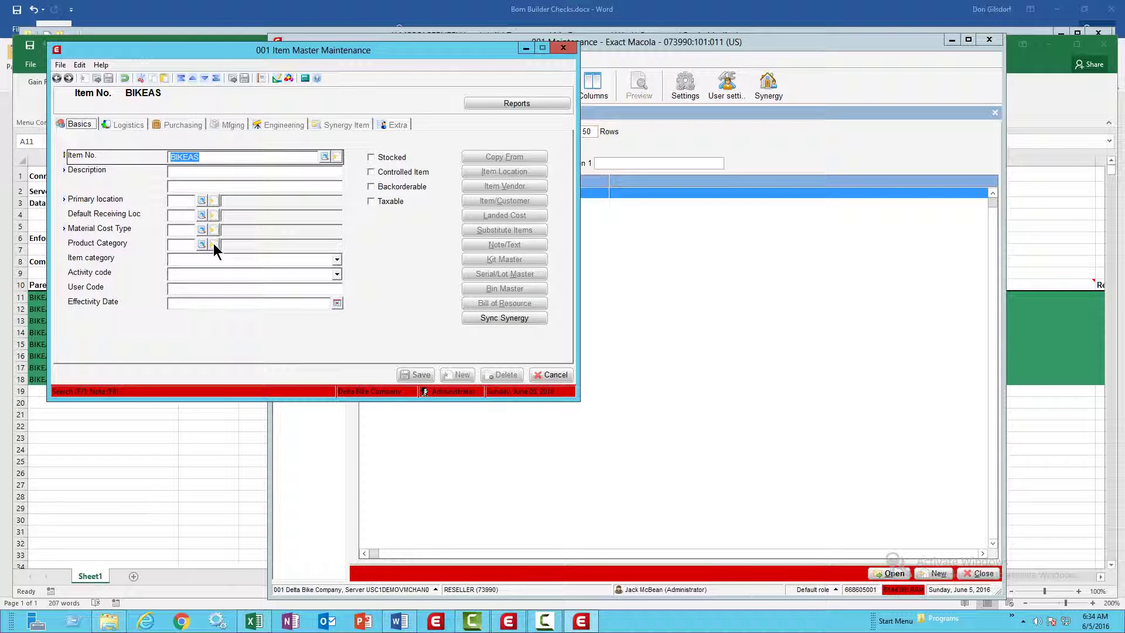
- Open the BASKET item record, review its basic, logistics, purchasing, manufacturing and engineering settings, and close it
type("BASKET")
key("Tab")
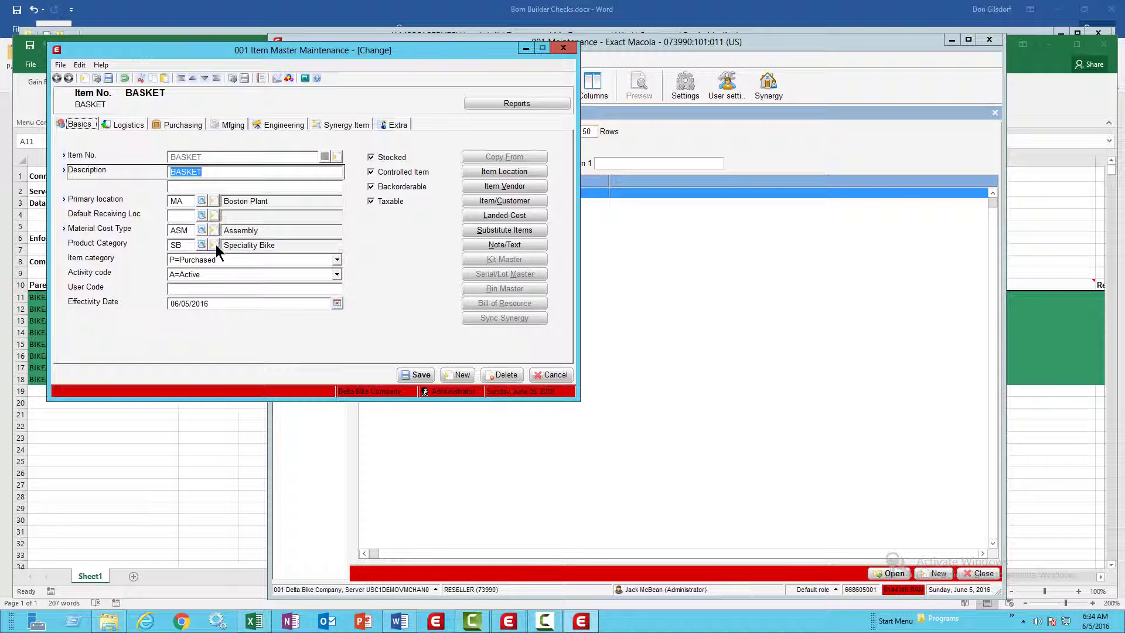
left_click(221, 305)
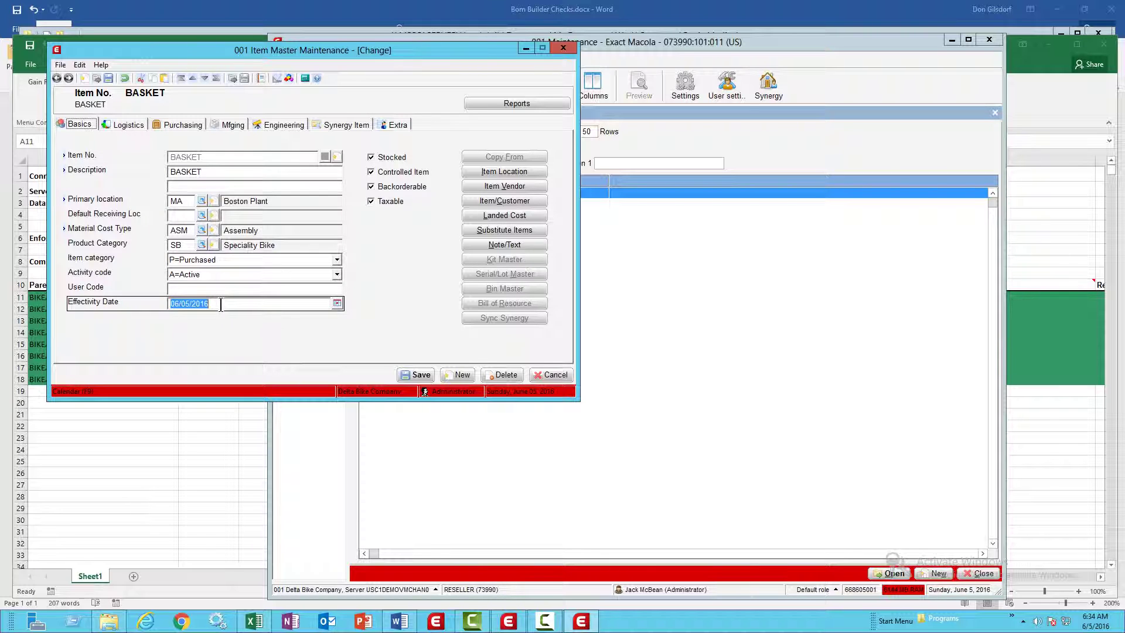
left_click(134, 126)
left_click(184, 128)
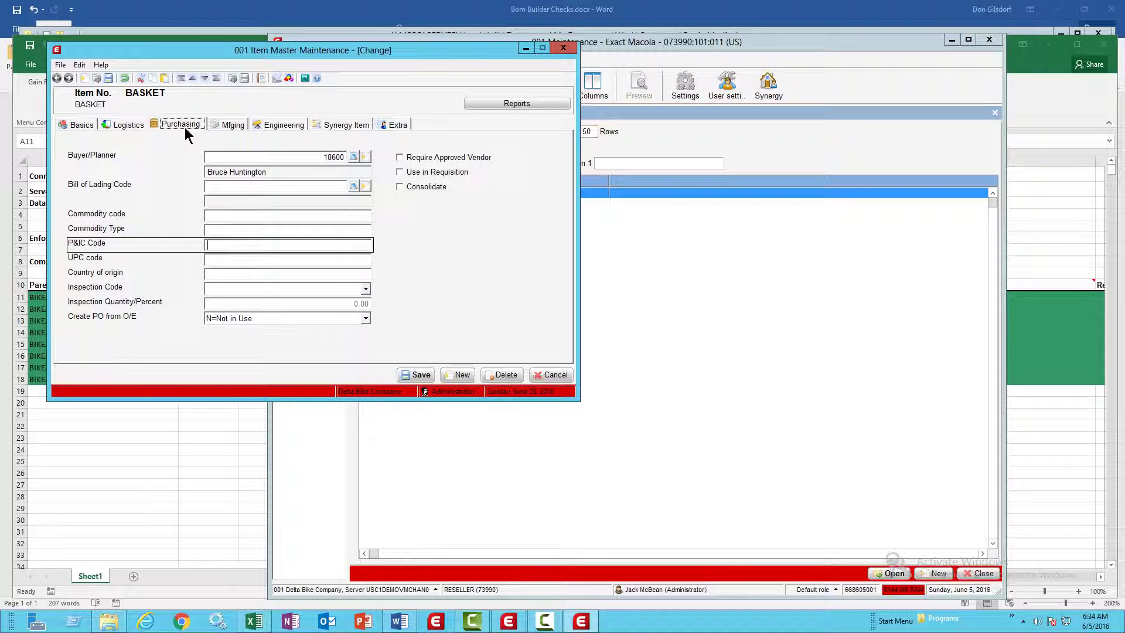
left_click(239, 131)
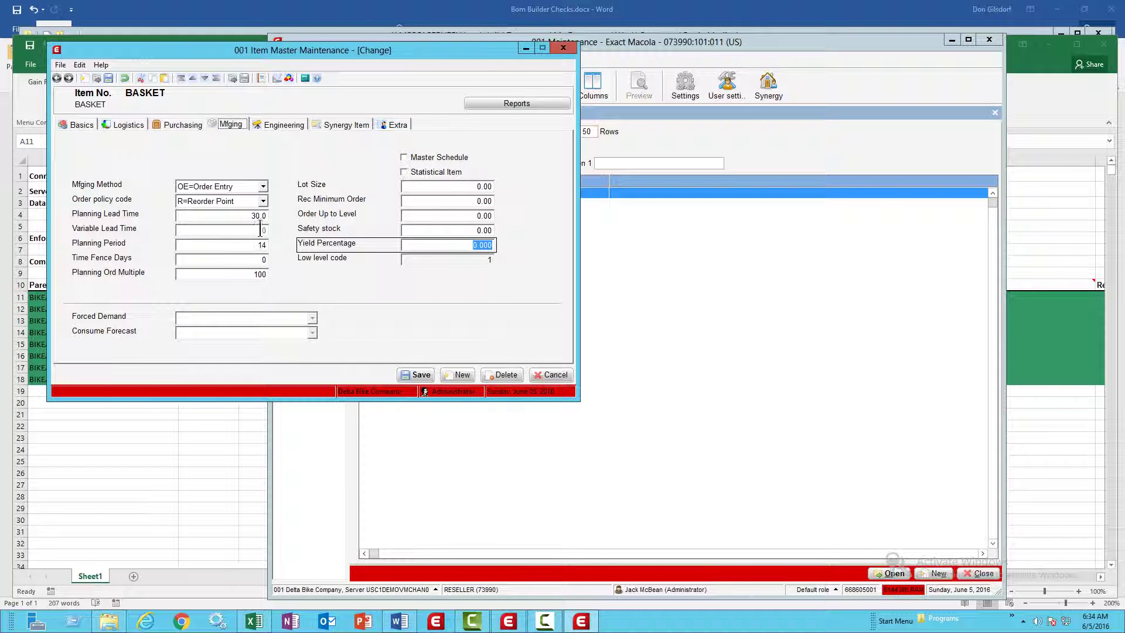
left_click(296, 125)
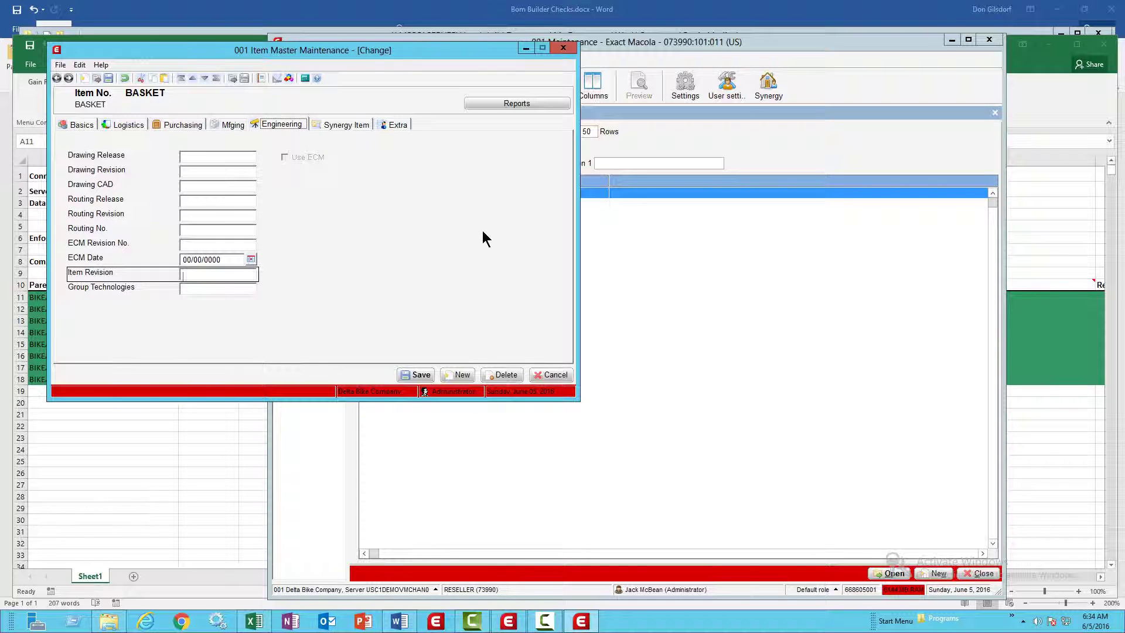
key("Escape")
key("Escape")
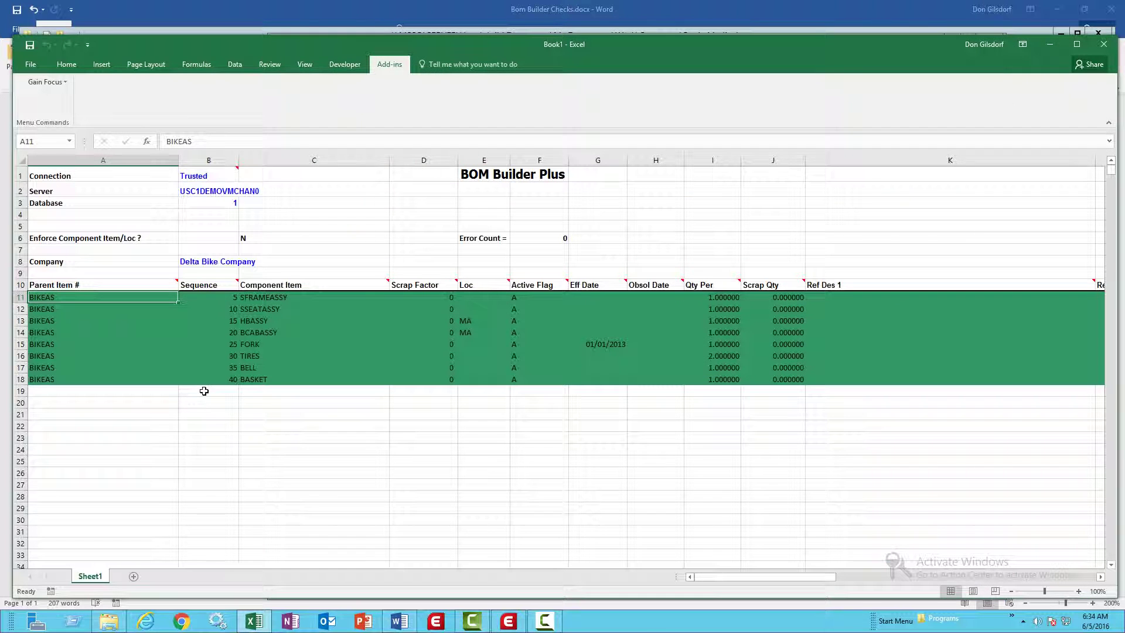
- Clear the data from the BOM Builder Plus sheet and retrieve parent items by Component Where Used
left_click(63, 84)
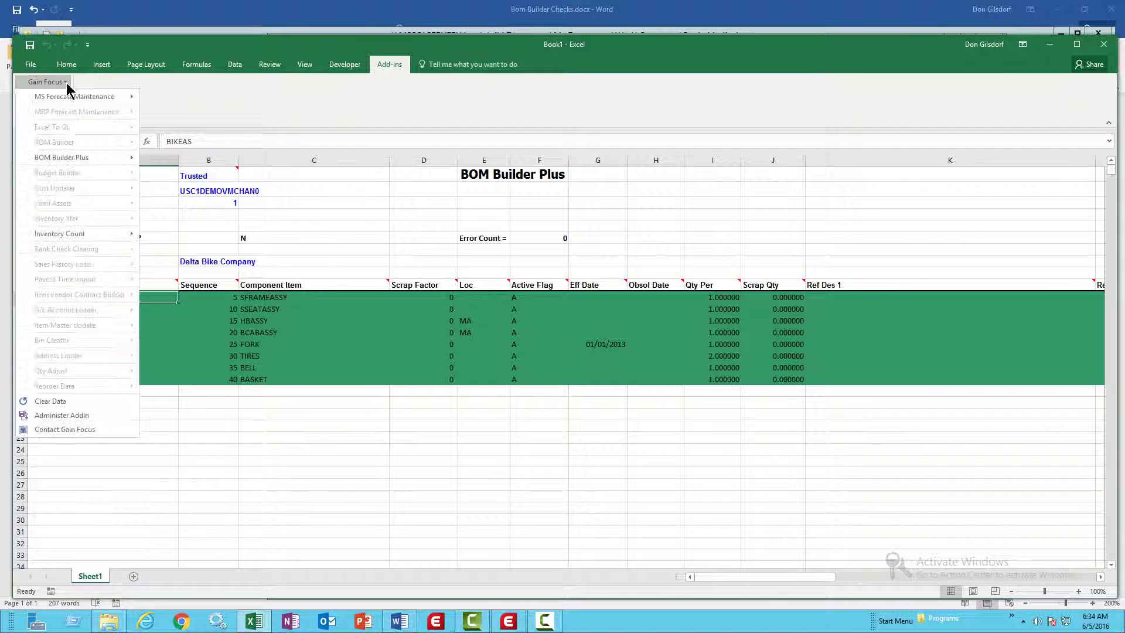
left_click(77, 402)
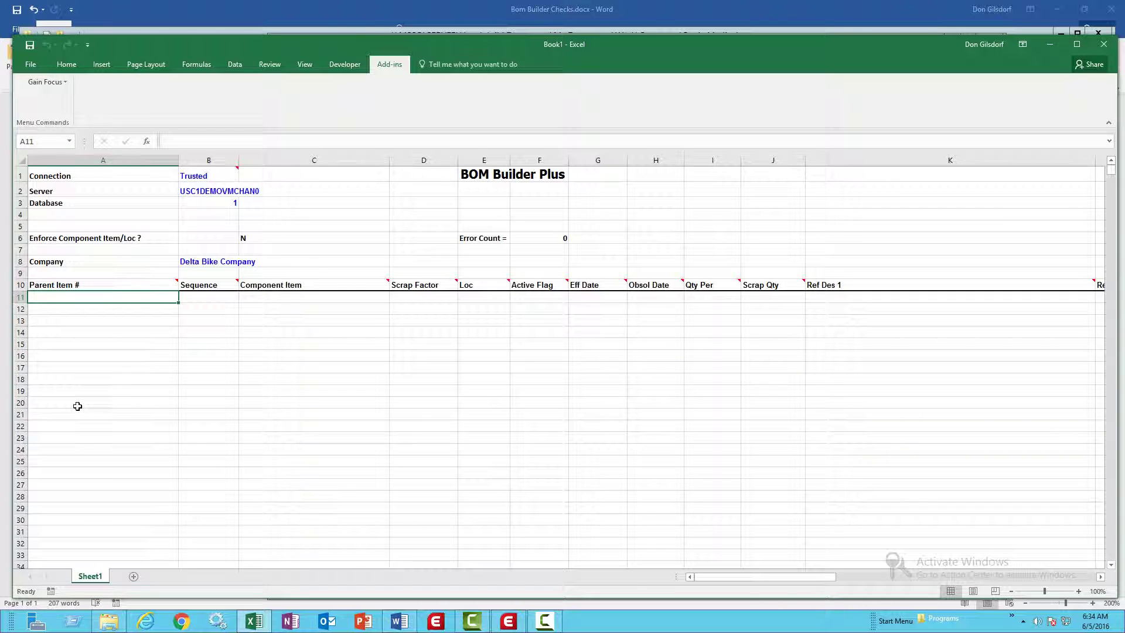
left_click(64, 85)
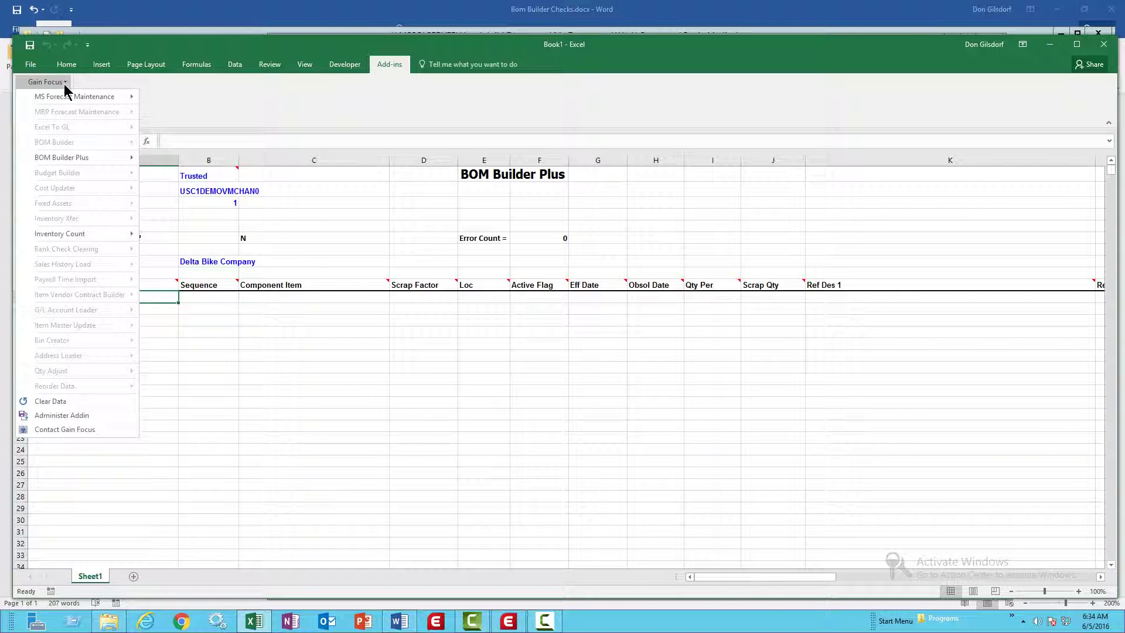
mouse_move(97, 159)
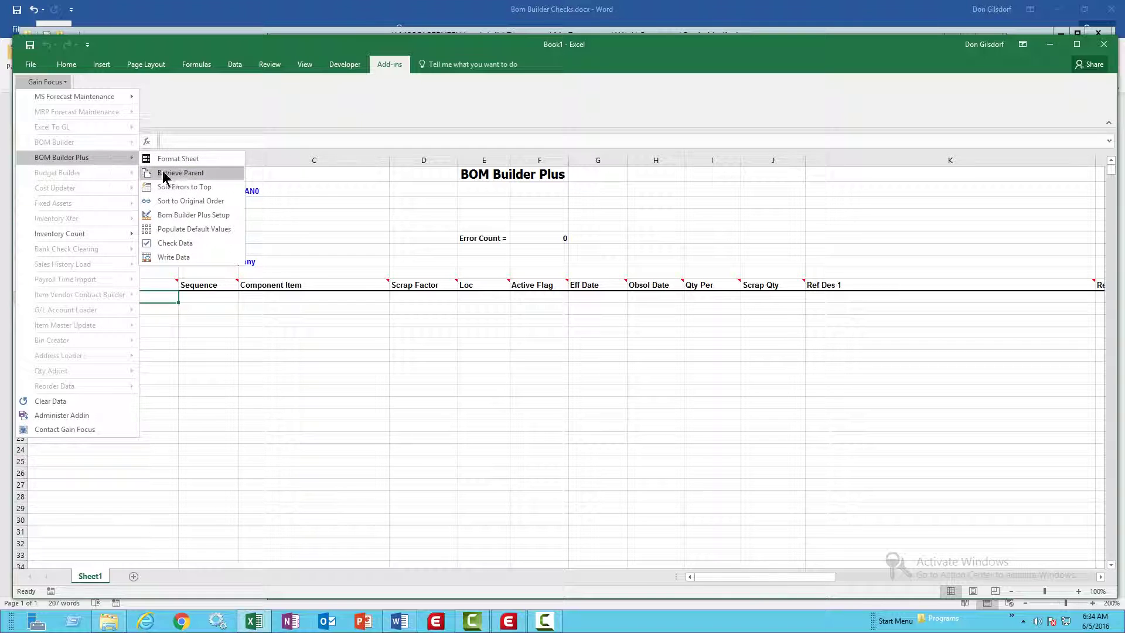
left_click(195, 175)
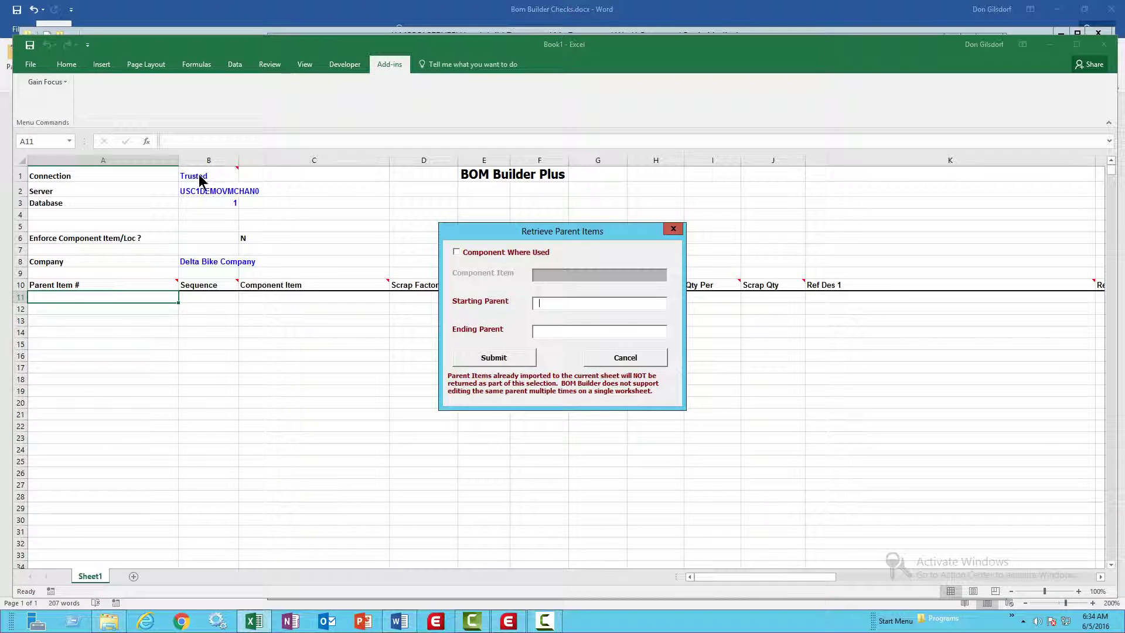
left_click(511, 257)
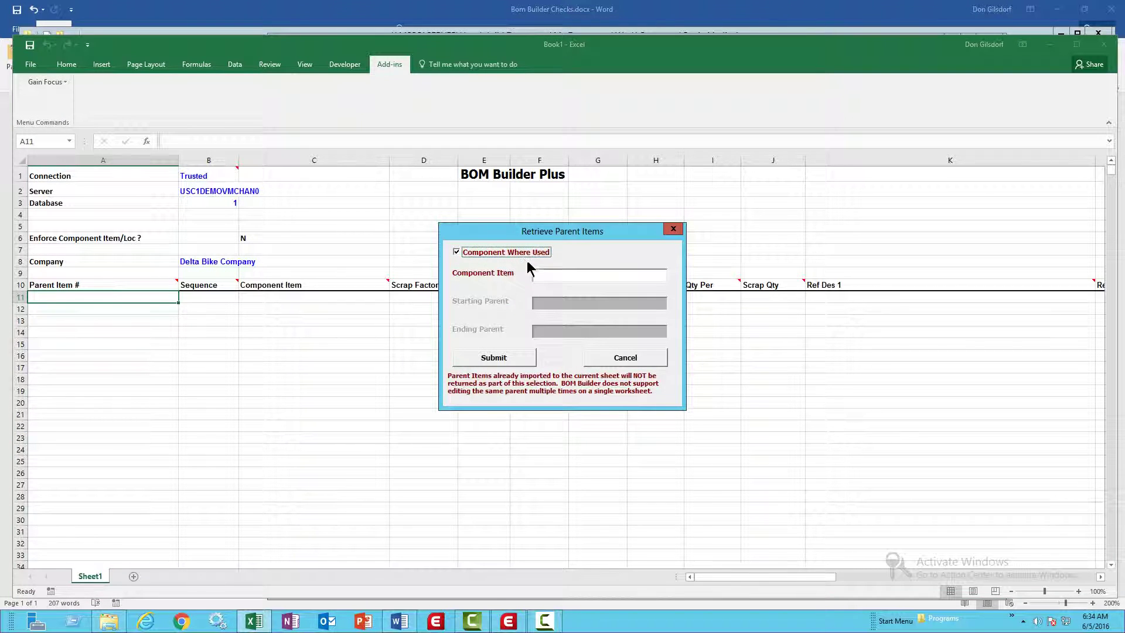
left_click(549, 279)
left_click(515, 358)
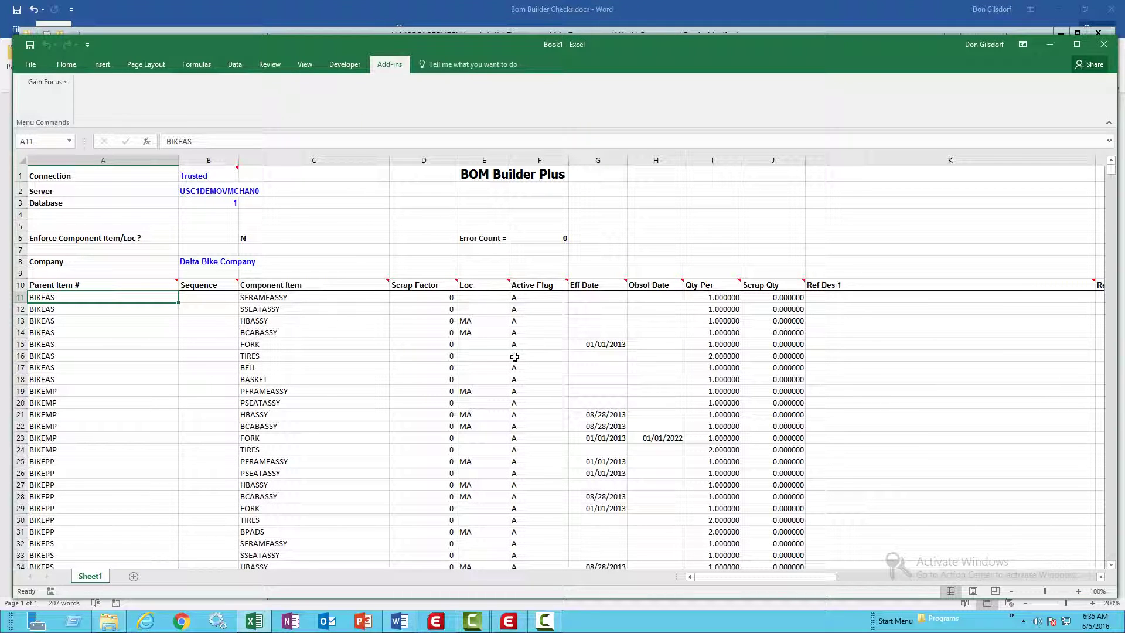
- Examine the component rows of the retrieved parent items, from BIKEAS down to BIKEPS
key("Right")
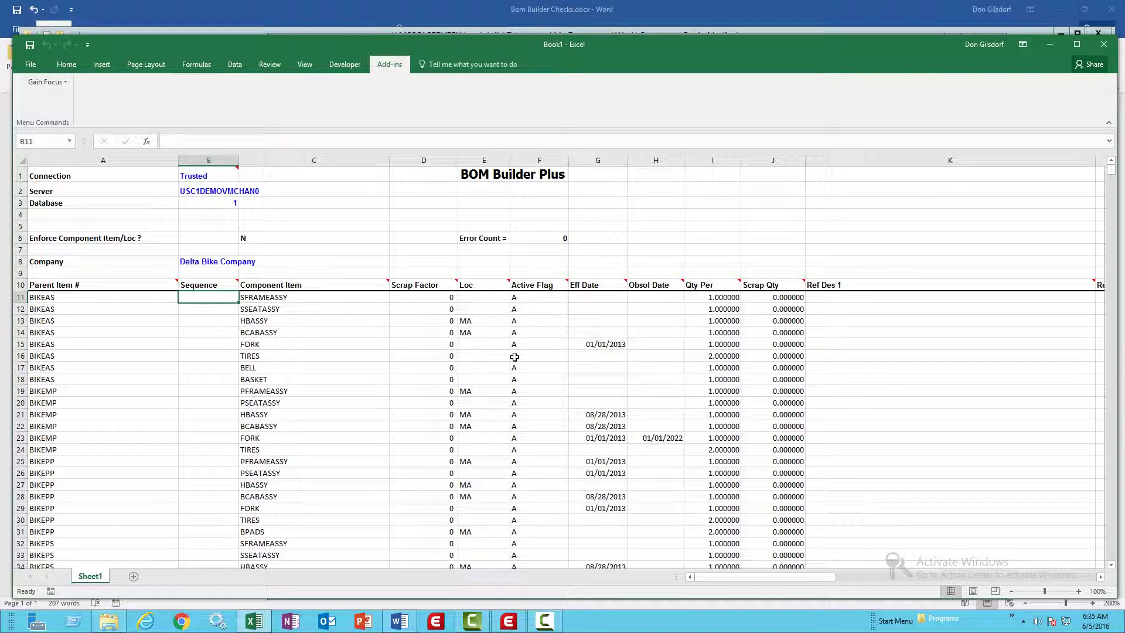
key("Down")
key("Right")
key("Down")
key("Down")
key("Down")
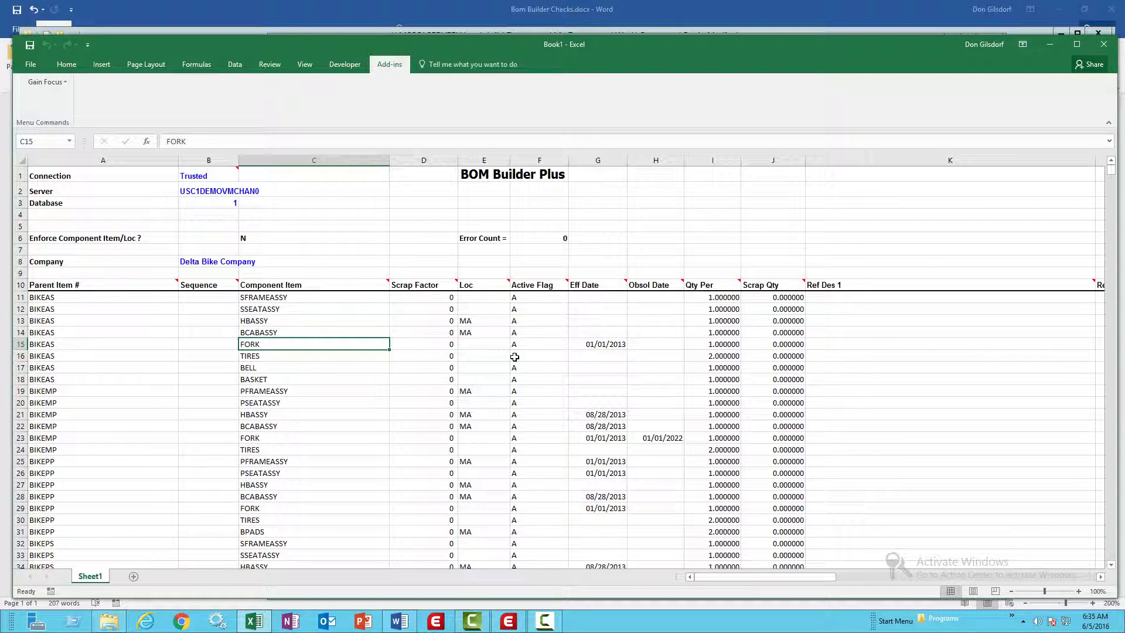
key("Down")
key("Down")
key("Down")
key("Down")
key("Down")
key("Down")
key("Down")
key("Down")
key("Down")
key("Down")
key("Down")
key("Down")
key("Down")
key("Down")
key("Down")
key("Down")
key("Down")
key("Down")
key("Down")
key("Down")
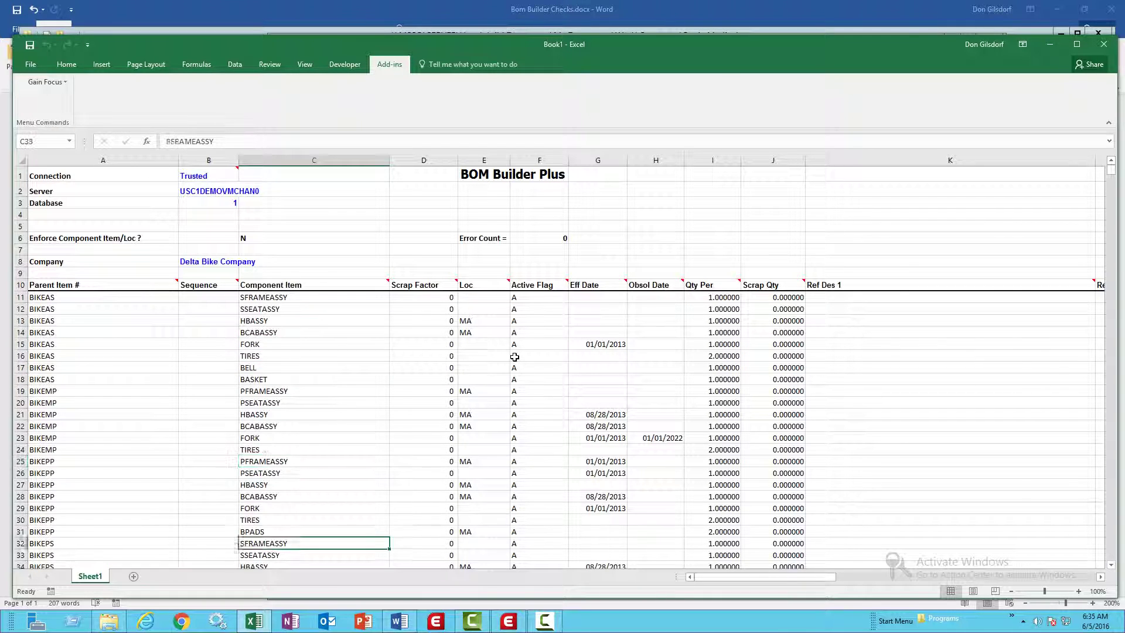
- Examine the remaining component rows of the retrieved parent items through FRAMEASSYL, including where FORK is used, and return to the sheet header
key("Down")
key("Down")
key("Down")
key("Down")
key("Down")
key("Down")
key("Down")
key("Down")
key("Down")
key("Down")
key("Down")
key("Down")
key("Down")
key("Down")
key("Down")
key("Down")
key("Up")
key("Up")
key("Up")
key("Up")
key("Up")
key("Up")
key("Up")
key("Up")
key("Up")
key("Up")
key("Up")
key("Up")
key("Up")
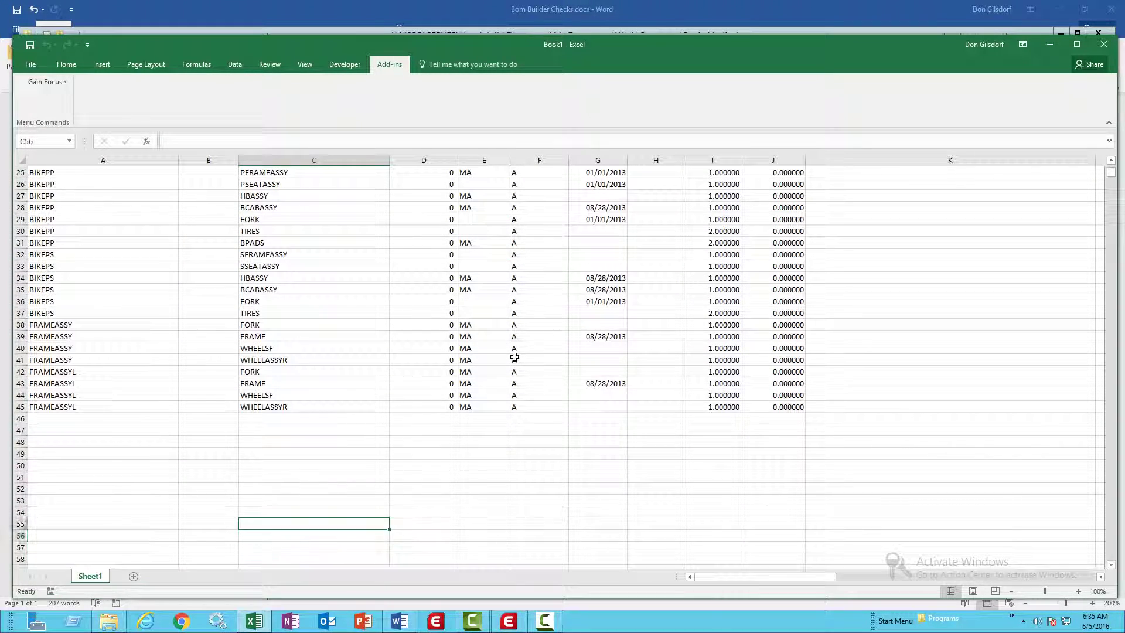
key("Up")
key("Up")
key("Up")
key("Up")
key("Up")
key("Up")
key("Up")
key("Up")
key("Up")
key("Up")
key("Up")
key("Up")
key("Up")
key("Up")
key("Up")
key("Up")
key("Up")
key("Up")
key("Up")
key("Up")
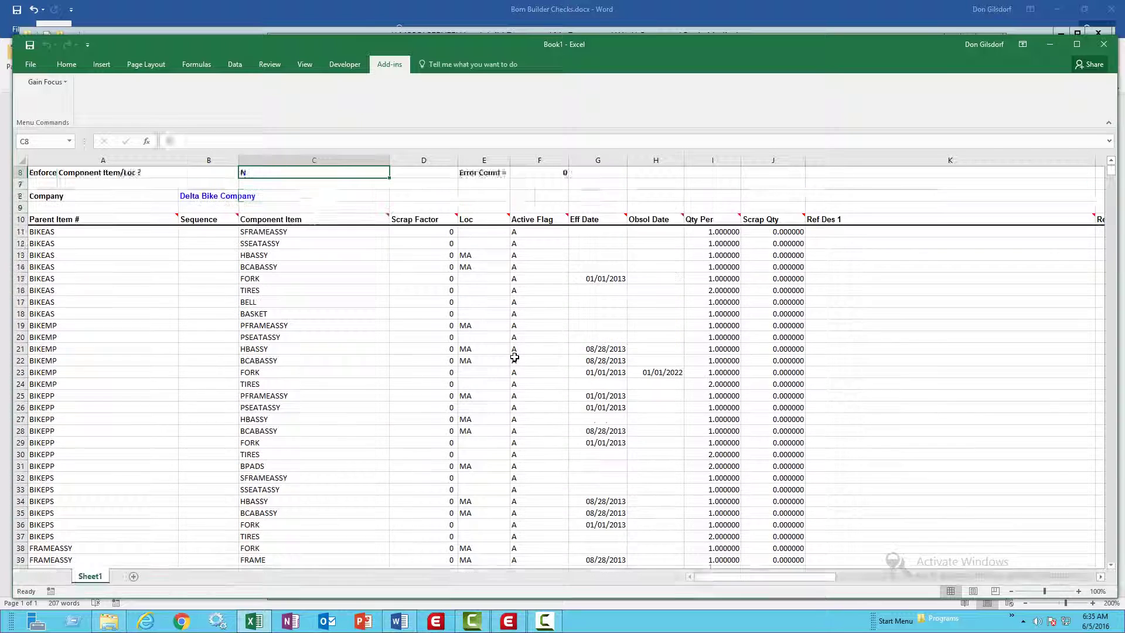
- Replace the FORK component of parent item BIKEAS with FORK-A1
key("Down")
key("Down")
key("Down")
key("Down")
key("Down")
key("Down")
key("Down")
key("Down")
key("Down")
key("Down")
key("Down")
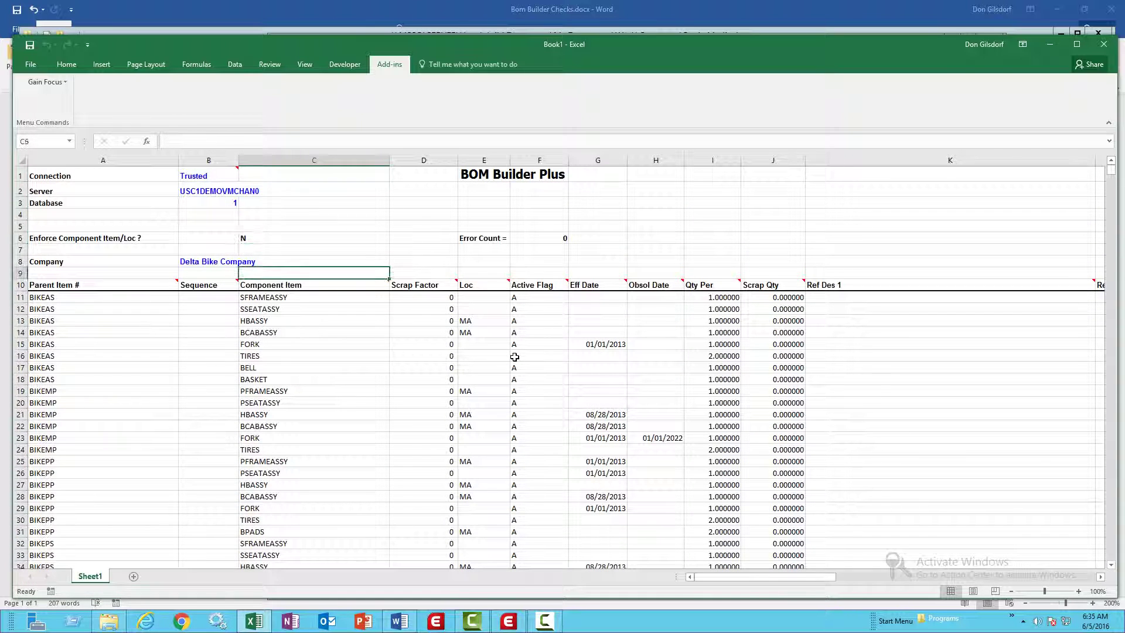
key("Down")
key("Down")
key("Down")
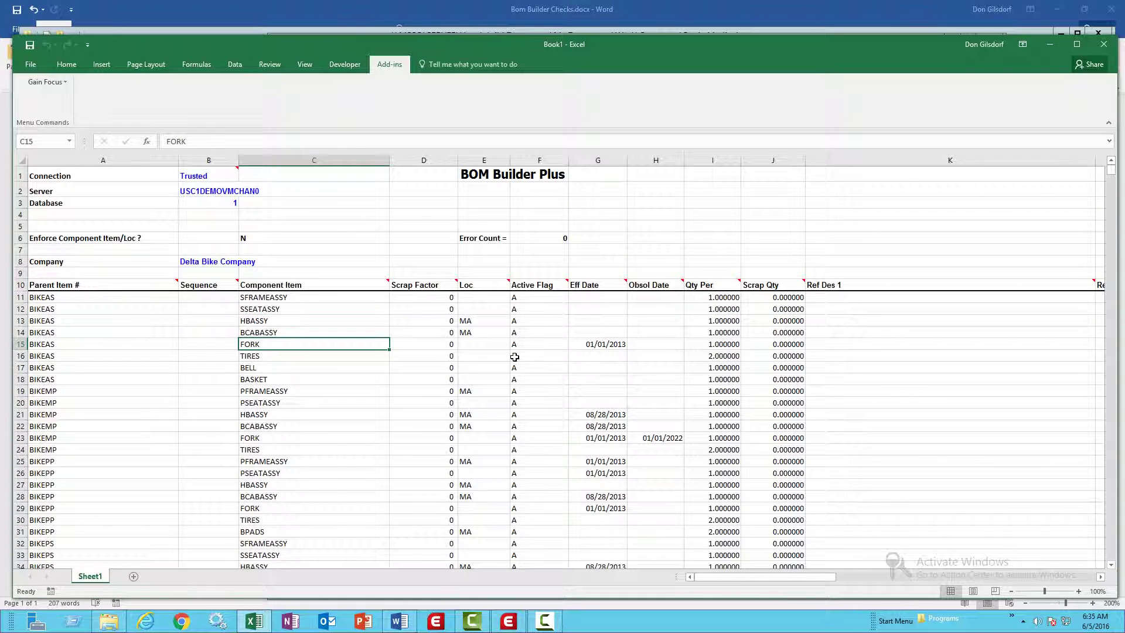
type("FORK")
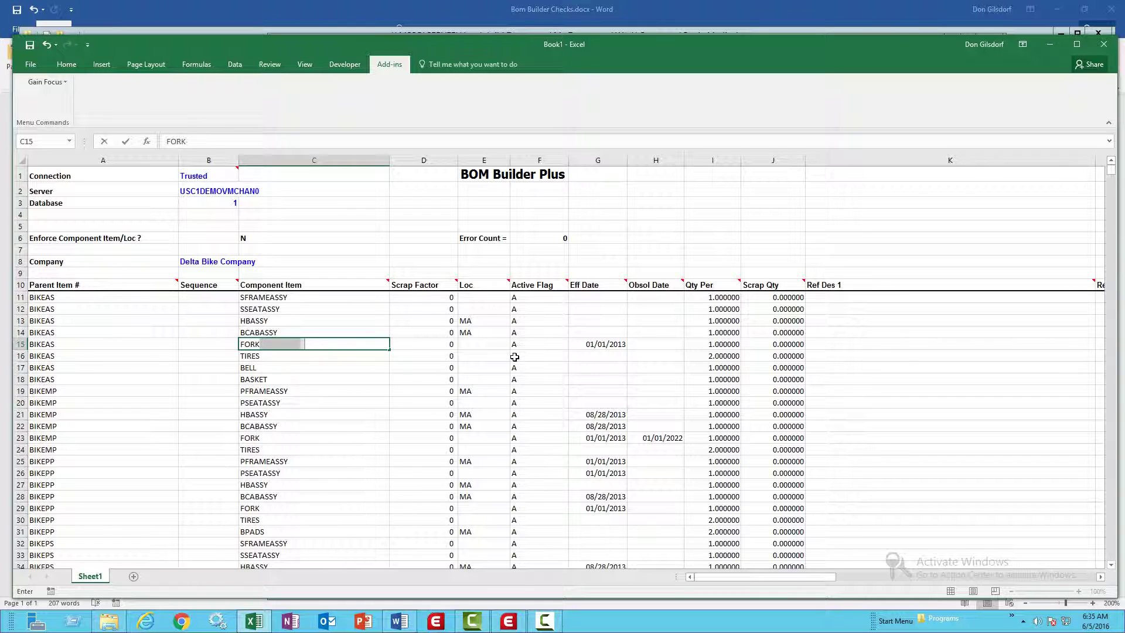
type("-A1")
key("ctrl+Return")
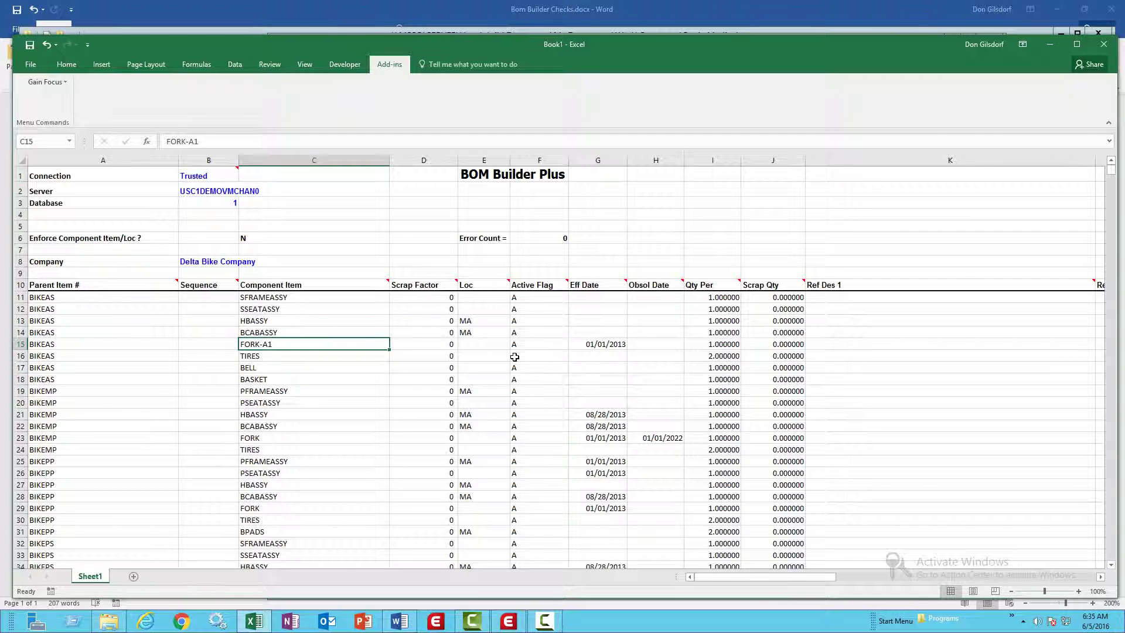
- Copy the BIKEAS component FORK-A1 over the FORK component of parent item BIKEMP
key("ctrl+c")
key("Down")
key("Down")
key("Down")
key("Down")
key("Down")
key("Down")
key("Down")
key("Down")
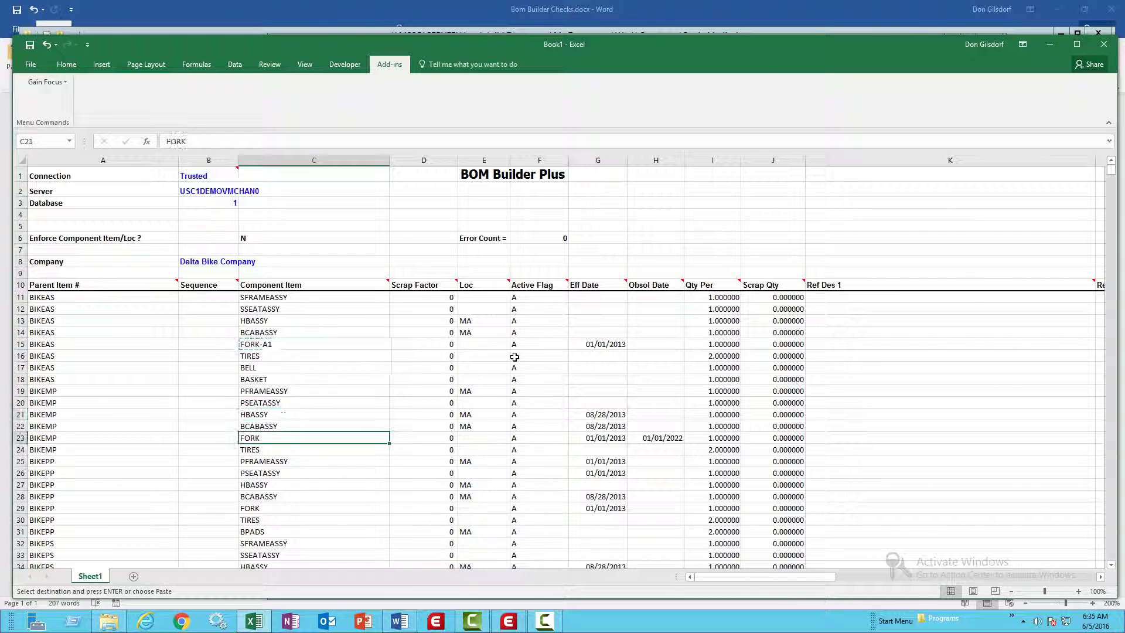
key("Return")
- Copy the BIKEMP component FORK-A1 over the FORK component of parent item BIKEPP
key("ctrl+c")
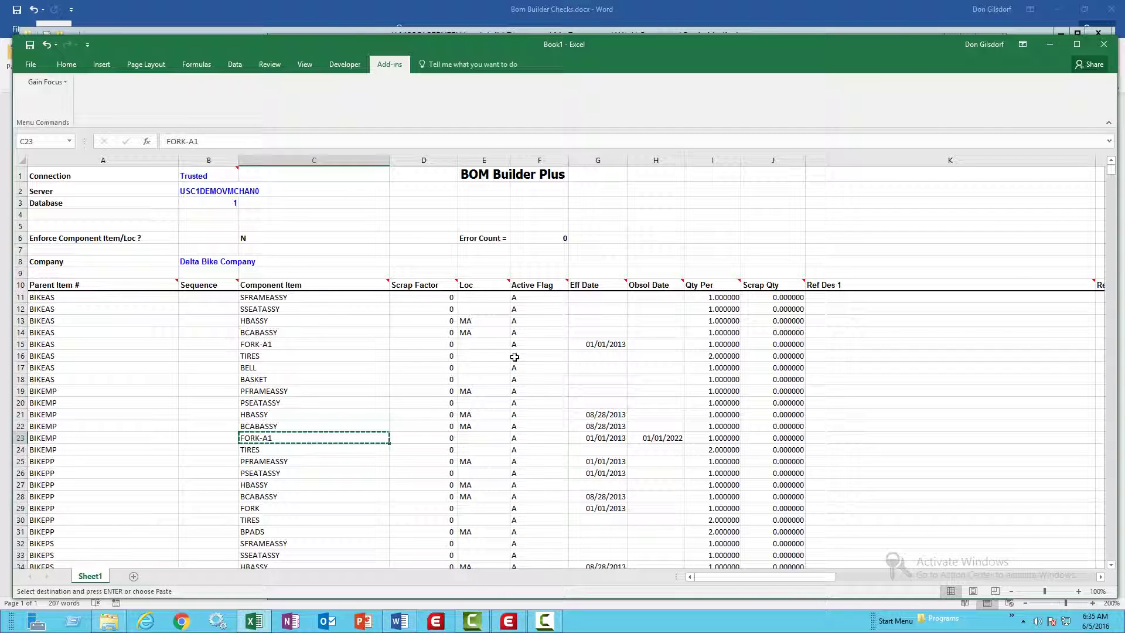
key("Down")
key("Down")
key("Down")
key("Down")
key("Down")
key("Down")
key("Down")
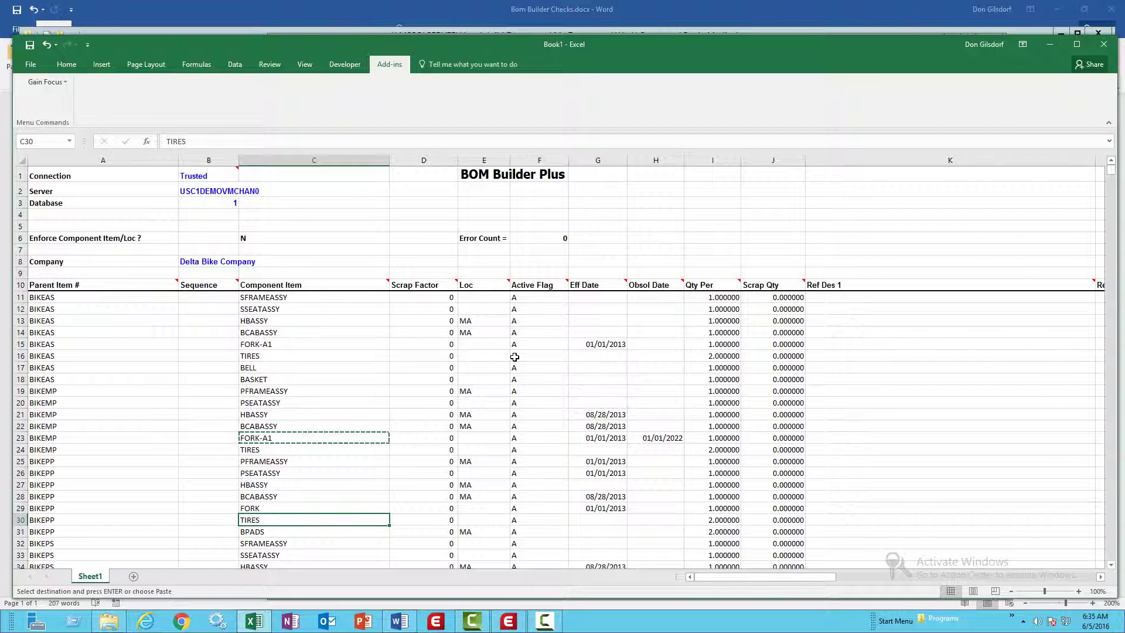
key("Up")
key("Return")
key("Up")
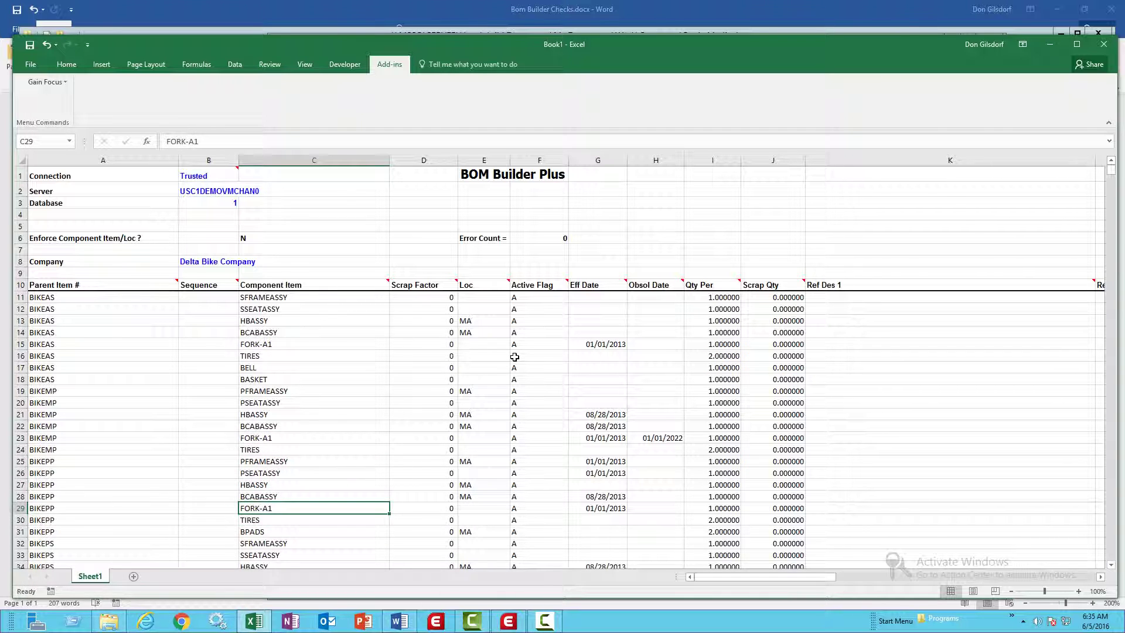
- Copy the BIKEPP component FORK-A1 over the FORK component of parent item BIKEPS
key("ctrl+c")
key("Down")
key("Down")
key("Down")
key("Down")
key("Down")
key("Down")
key("Down")
key("Down")
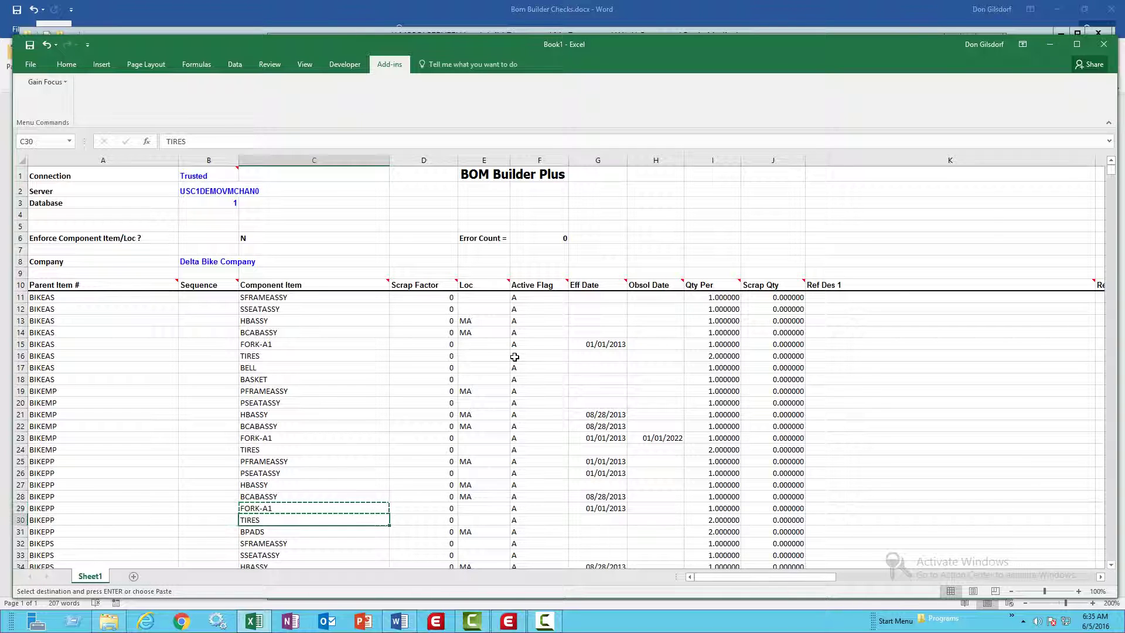
key("Up")
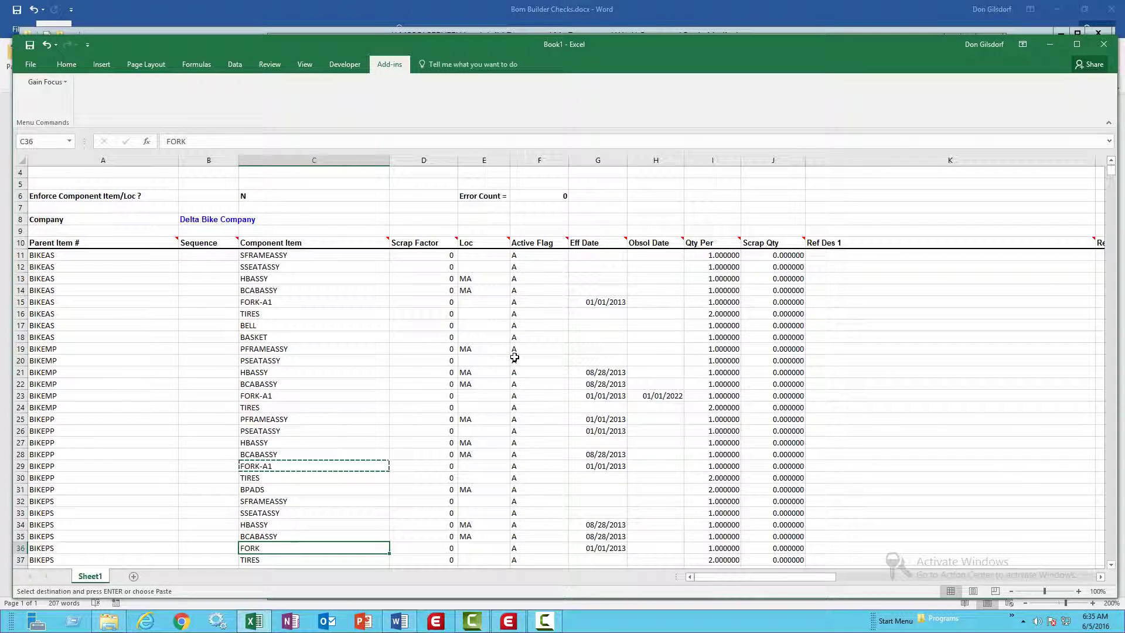
key("Return")
- Copy the BIKEPS component FORK-A1 over the FORK component of parent item FRAMEASSYL
key("ctrl+c")
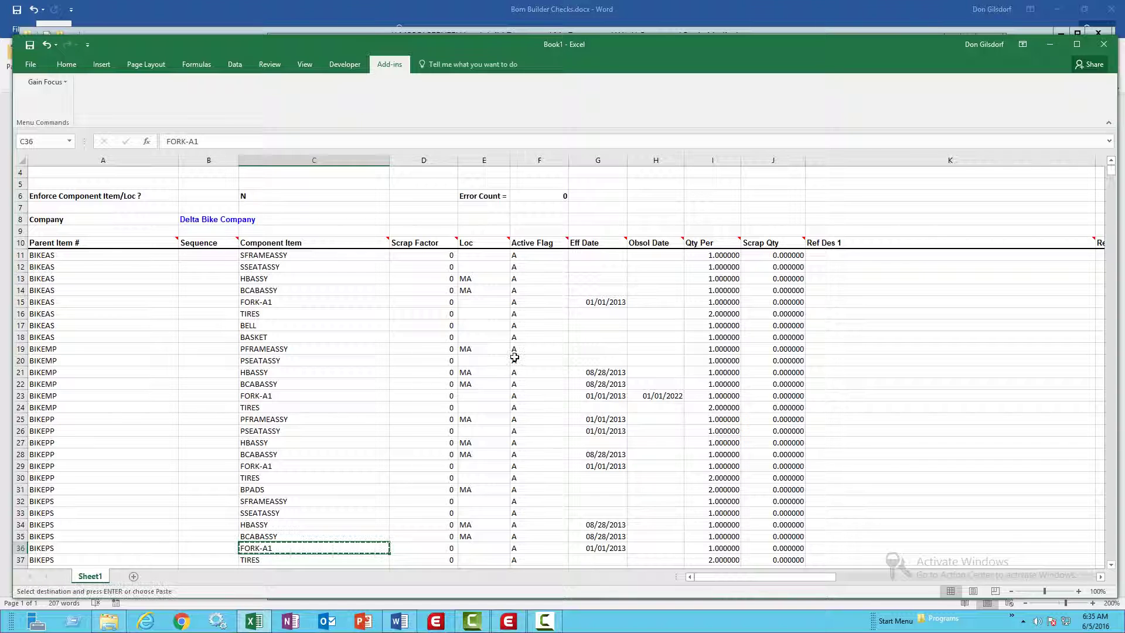
key("Down")
key("Down")
key("Down")
key("Down")
key("Down")
key("Down")
key("Down")
key("Down")
key("Up")
key("Up")
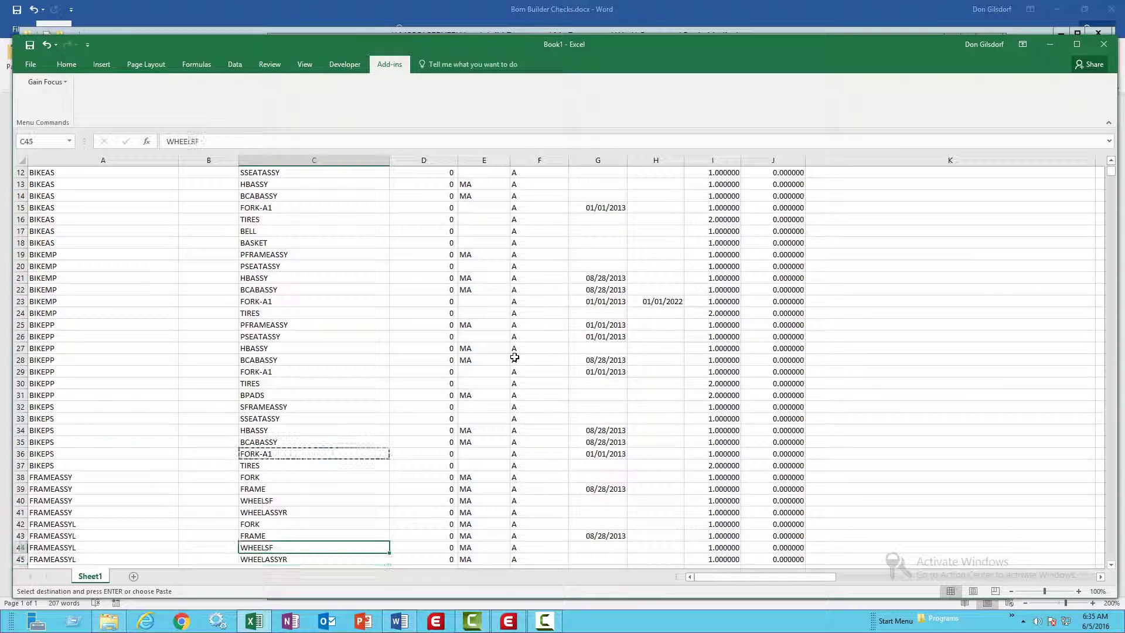
key("Return")
- Review the FORK-A1 replacements across the component rows, from the end of the list back up to the sheet header
key("Down")
key("Down")
key("Down")
key("Down")
key("Down")
key("Down")
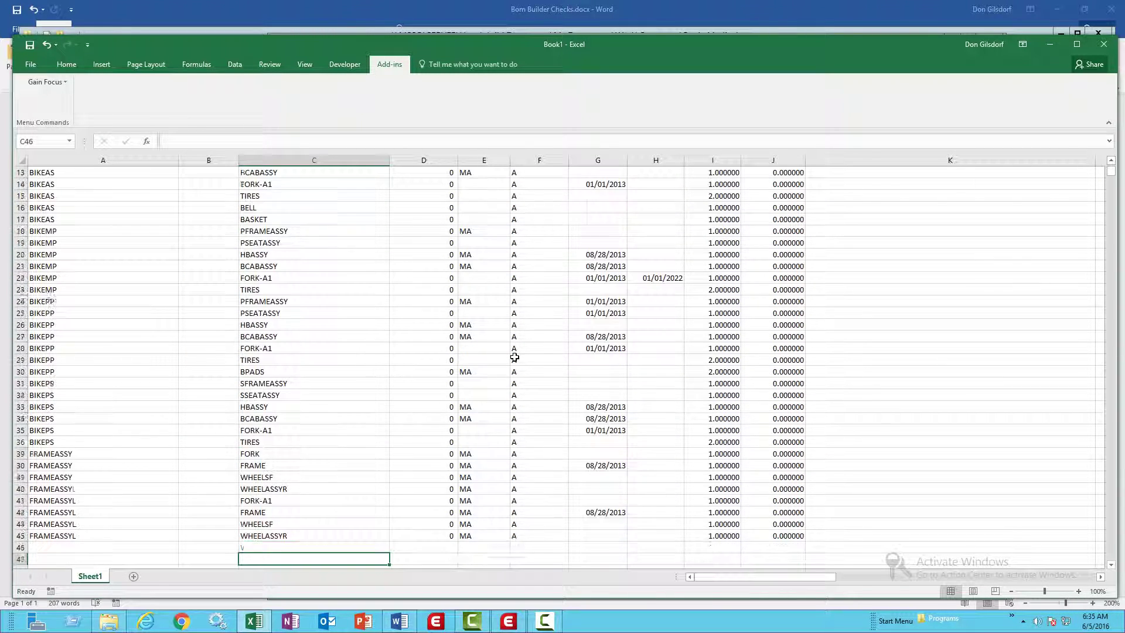
key("Up")
key("Up")
key("Up")
key("Up")
key("Up")
key("Up")
key("Up")
key("Up")
key("Up")
key("Up")
key("Up")
key("Up")
key("Up")
key("Up")
key("Up")
key("Up")
key("Up")
key("Up")
key("Up")
key("Up")
key("Up")
key("Up")
key("Up")
key("Up")
key("Up")
key("Up")
key("Up")
key("Up")
key("Up")
key("Up")
key("Up")
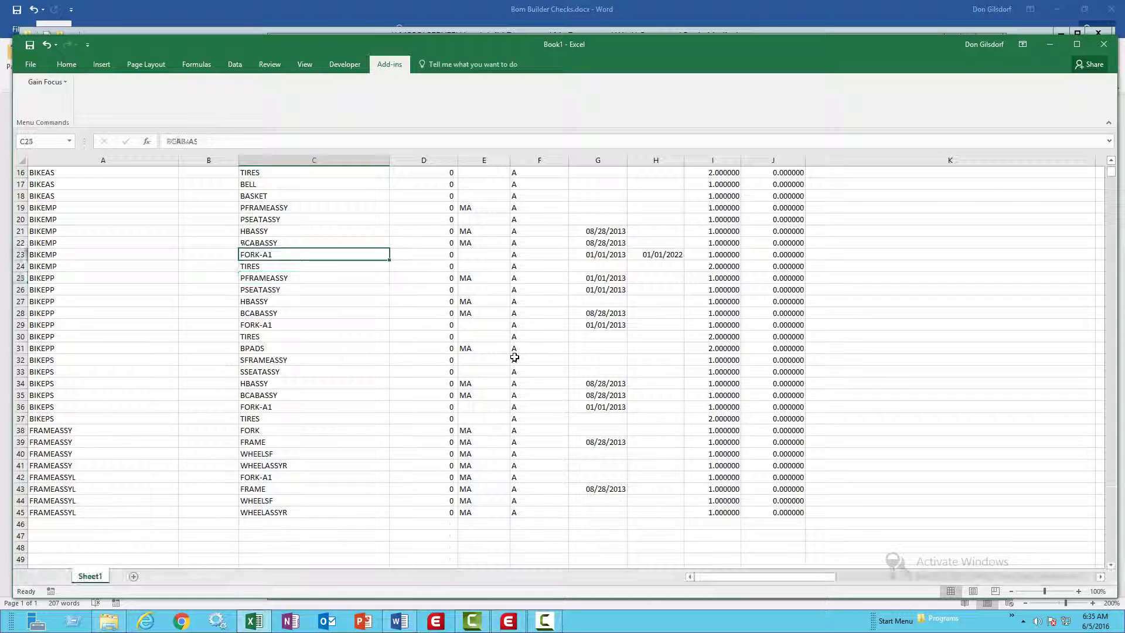
key("Down")
key("Down")
key("Down")
key("Down")
key("Down")
key("Down")
key("Down")
key("Down")
key("Down")
key("Down")
key("Down")
key("Down")
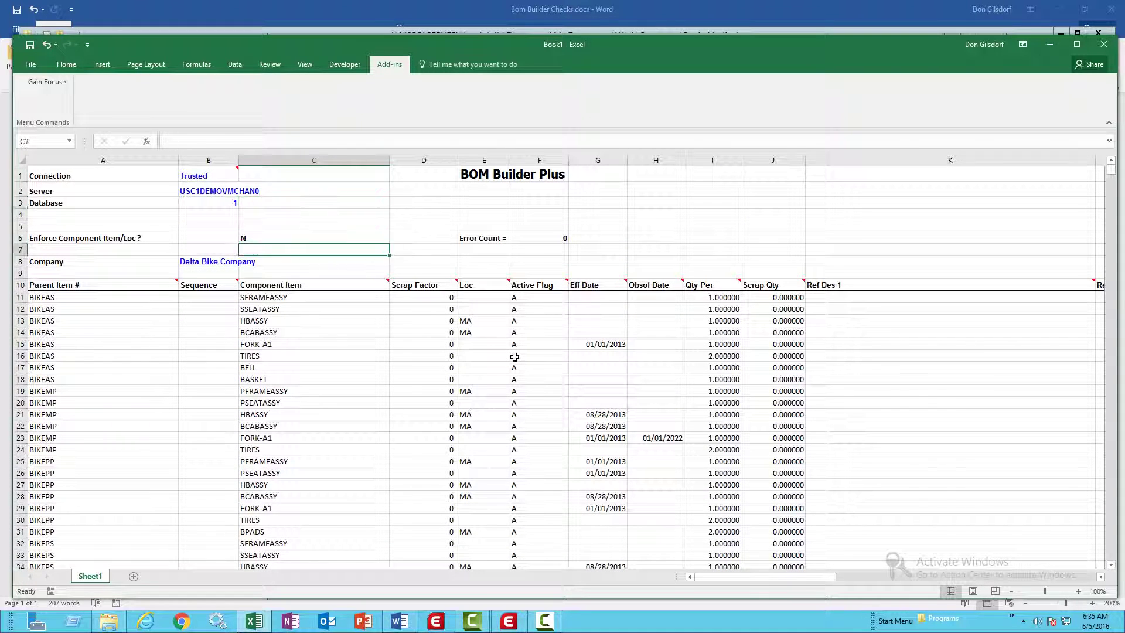
- Enter FORK A1 as Item_desc_1 for component FORK-A1 of parent item BIKEAS
key("Right")
key("Right")
key("Right")
key("Right")
key("Right")
key("Right")
key("Right")
key("Right")
key("Right")
key("Right")
key("Right")
key("Right")
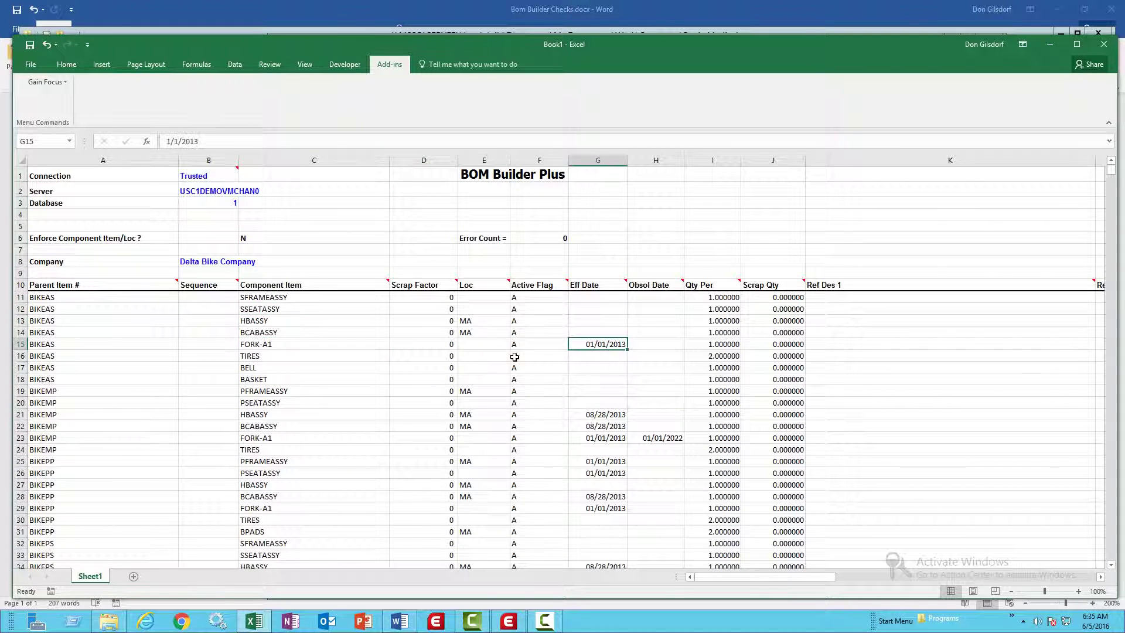
key("Right")
key("Right")
key("Right")
key("Right")
key("Right")
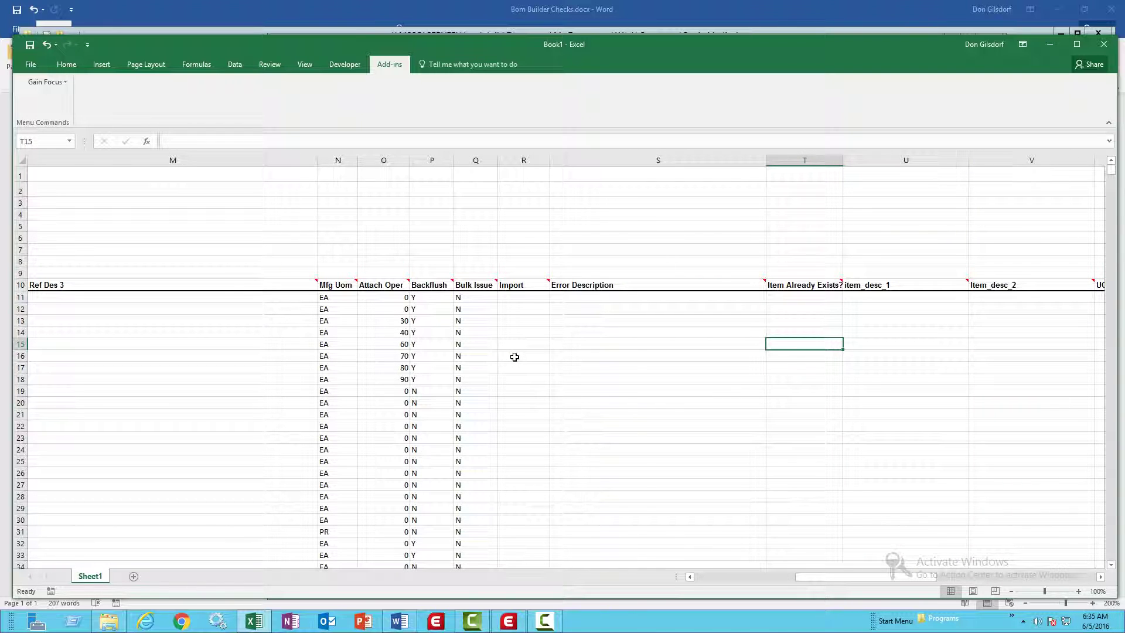
key("Right")
type("FO")
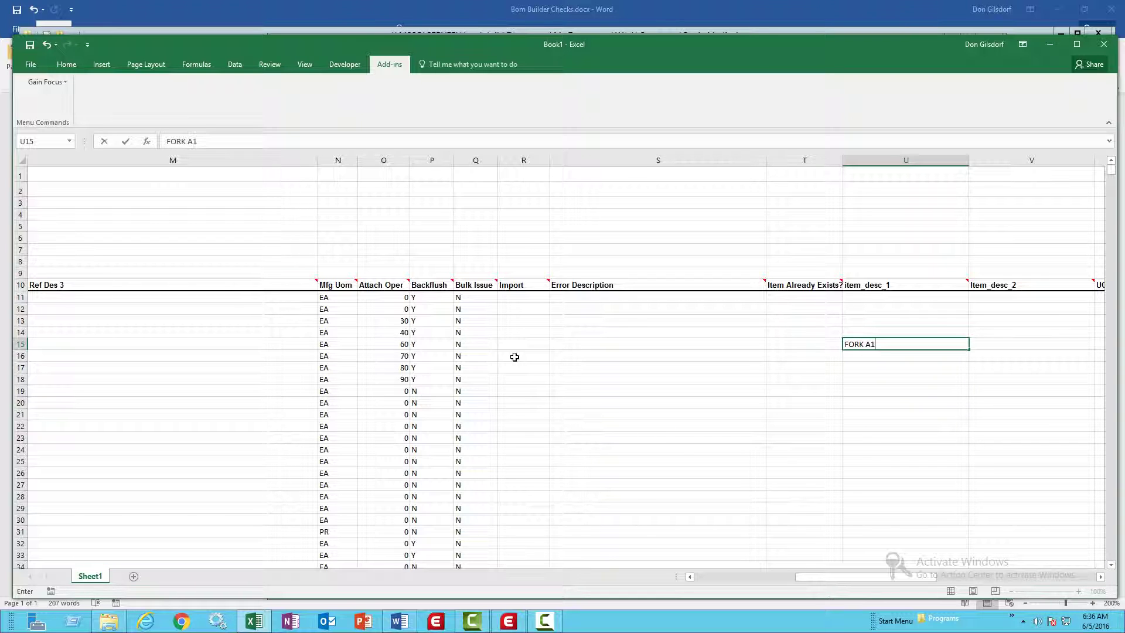
type("RK A1")
- Set the UOM to EA and Purch_or_Mfg to P for the BIKEAS component FORK-A1
key("Right")
key("Right")
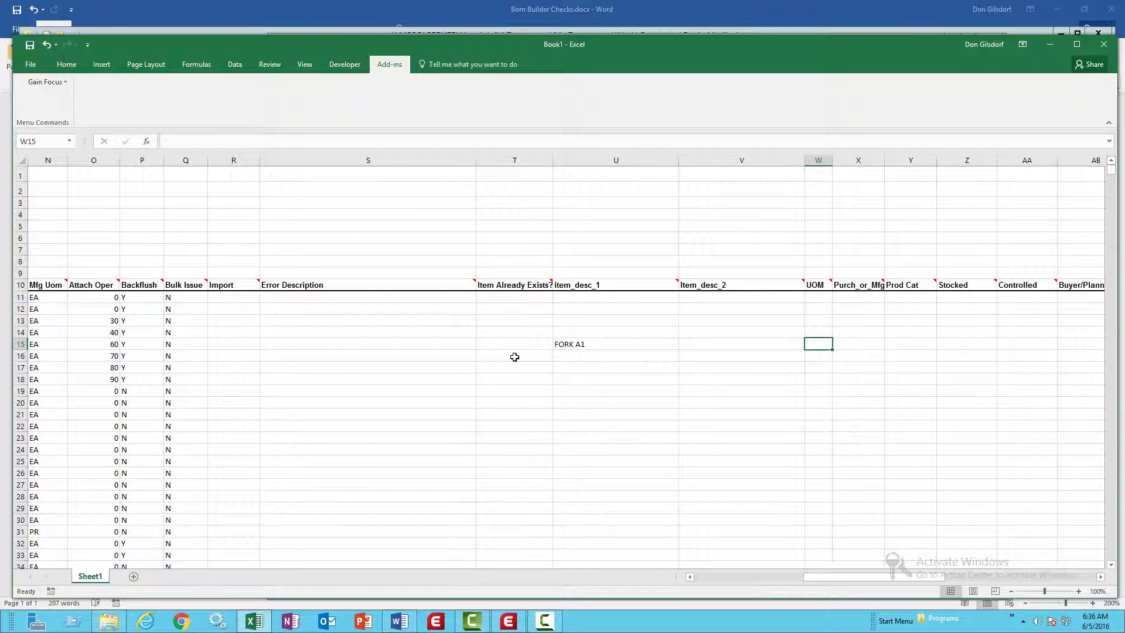
type("EA")
key("Right")
type("P")
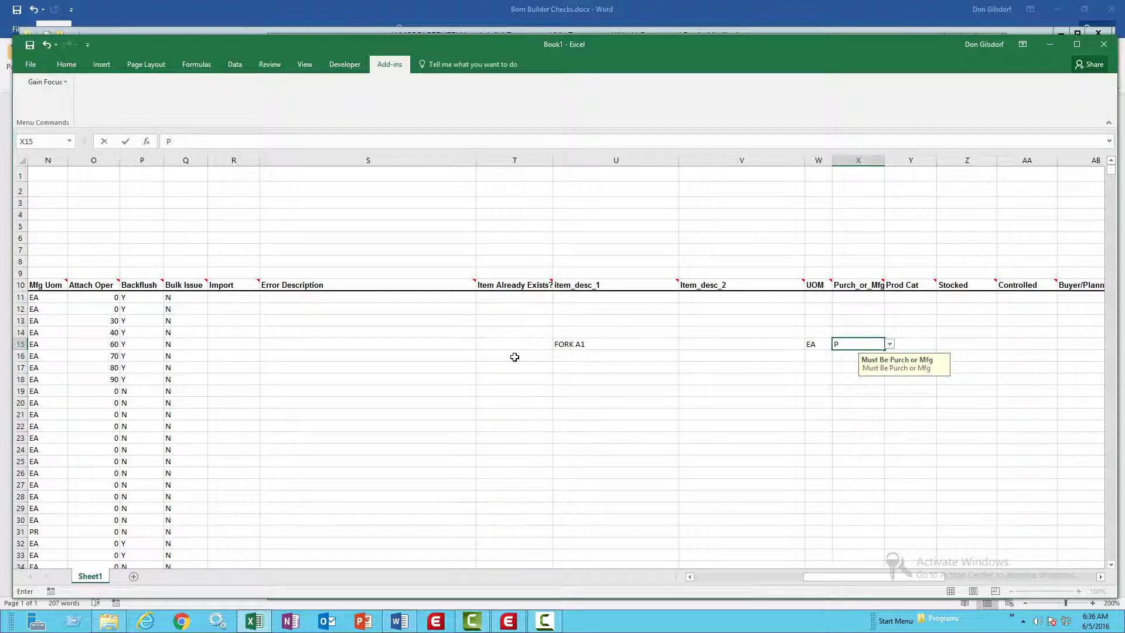
key("Return")
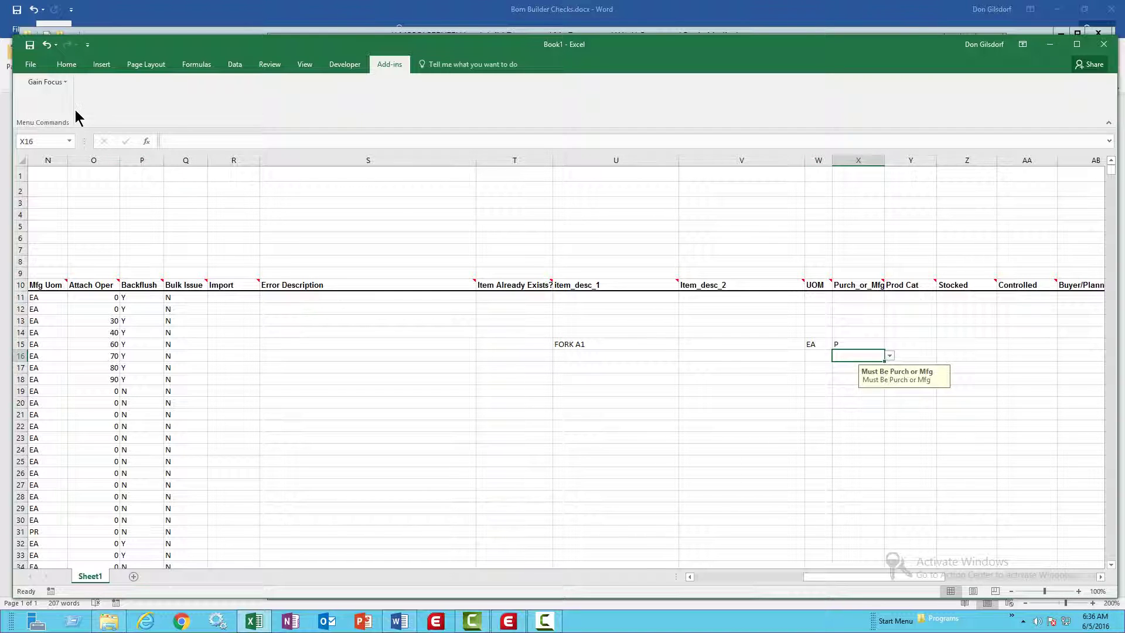
- Run the BOM Builder Plus data check on the sheet with the FORK-A1 replacements
left_click(56, 83)
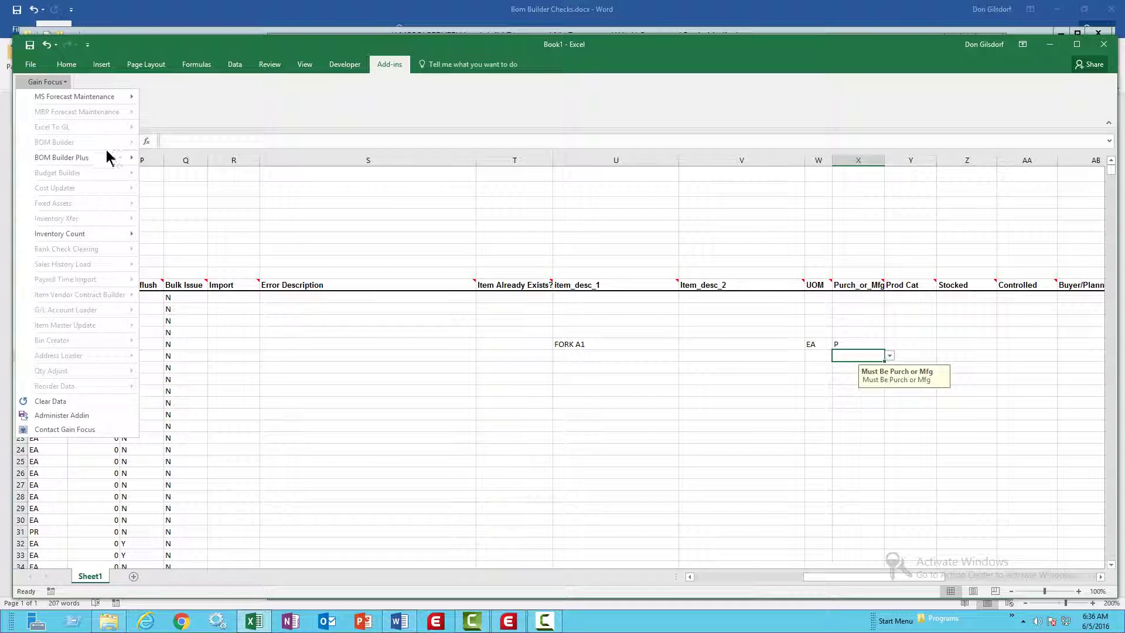
mouse_move(109, 162)
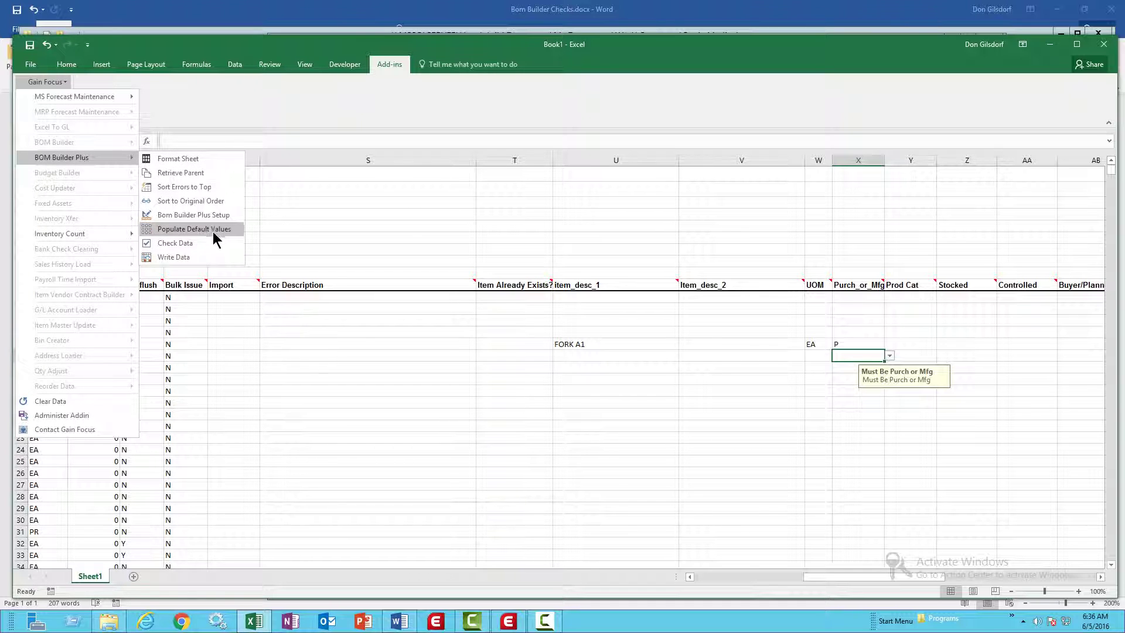
left_click(215, 242)
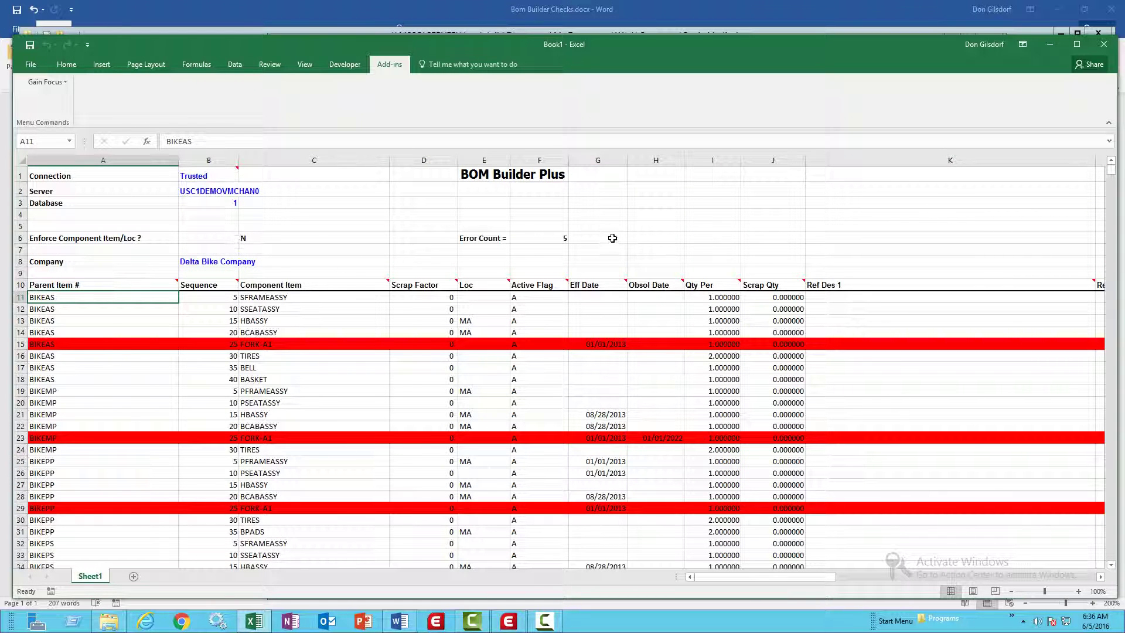
- Populate the BOM Builder Plus default values and check the sheet's data again
left_click(59, 82)
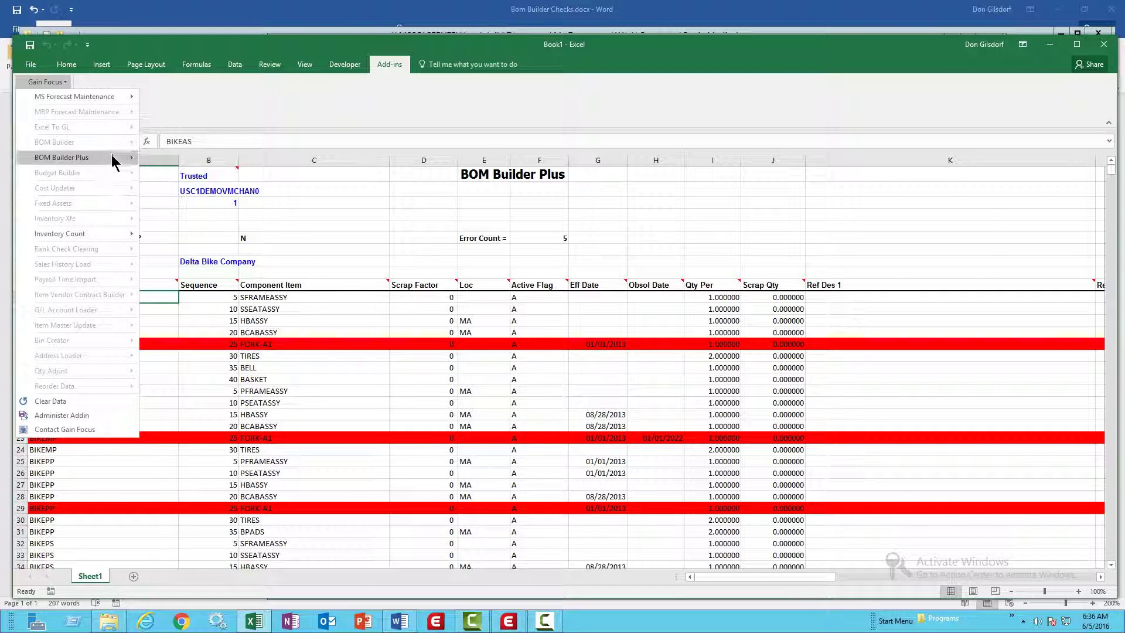
mouse_move(111, 155)
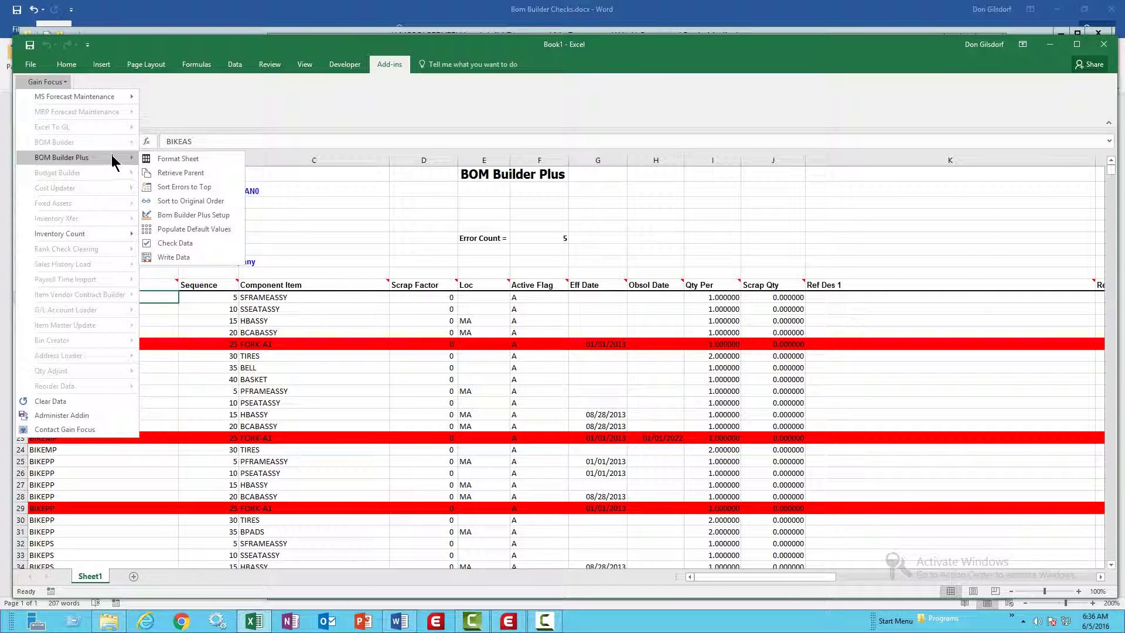
left_click(206, 229)
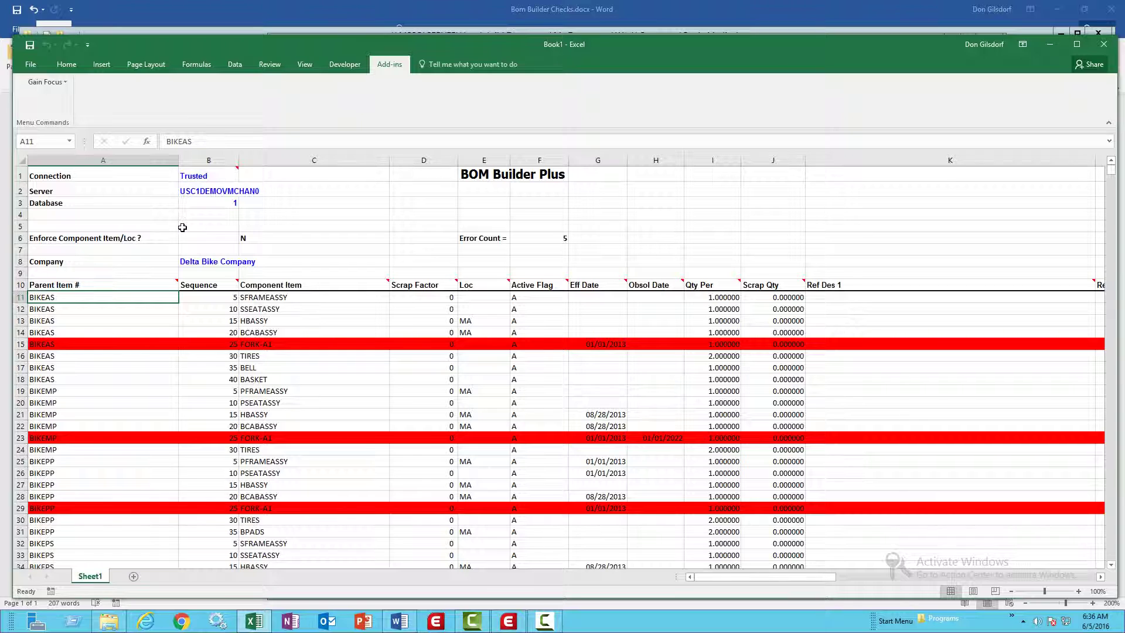
left_click(59, 82)
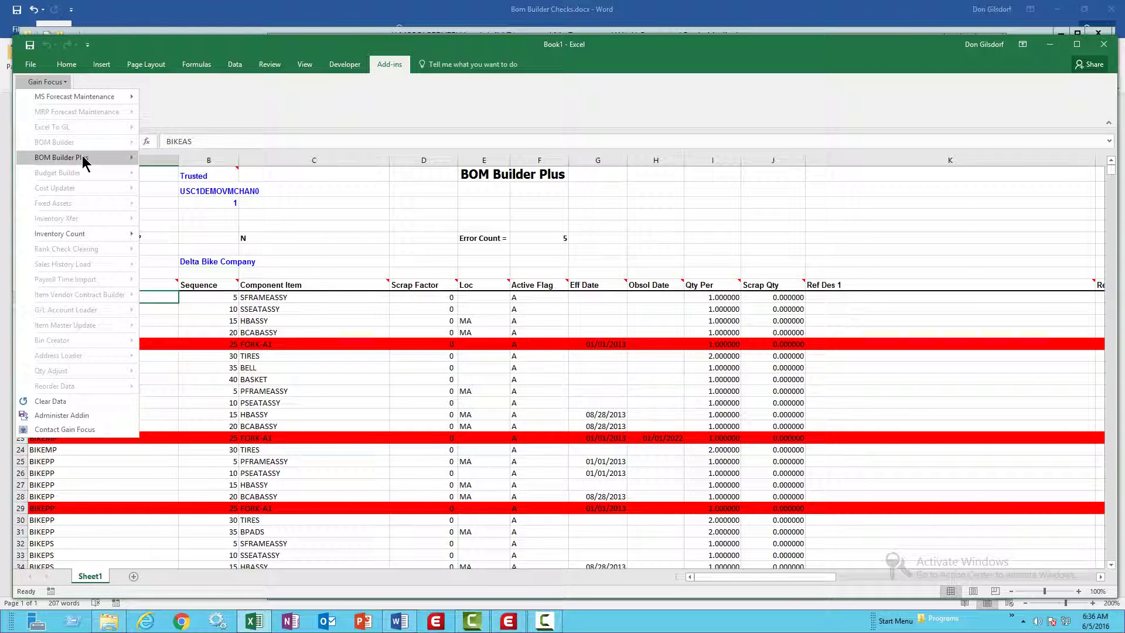
mouse_move(85, 159)
left_click(181, 250)
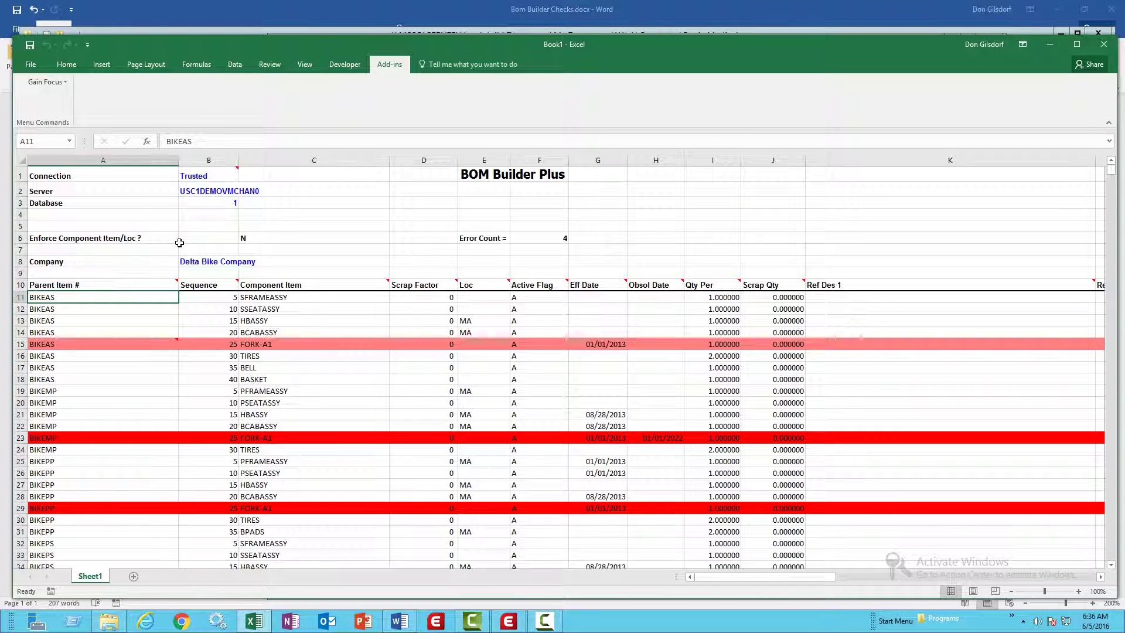
- Copy Item_desc_1 through UOM (FORK A1, EA) from the BIKEAS component FORK-A1 to the BIKEMP component FORK-A1
mouse_move(153, 438)
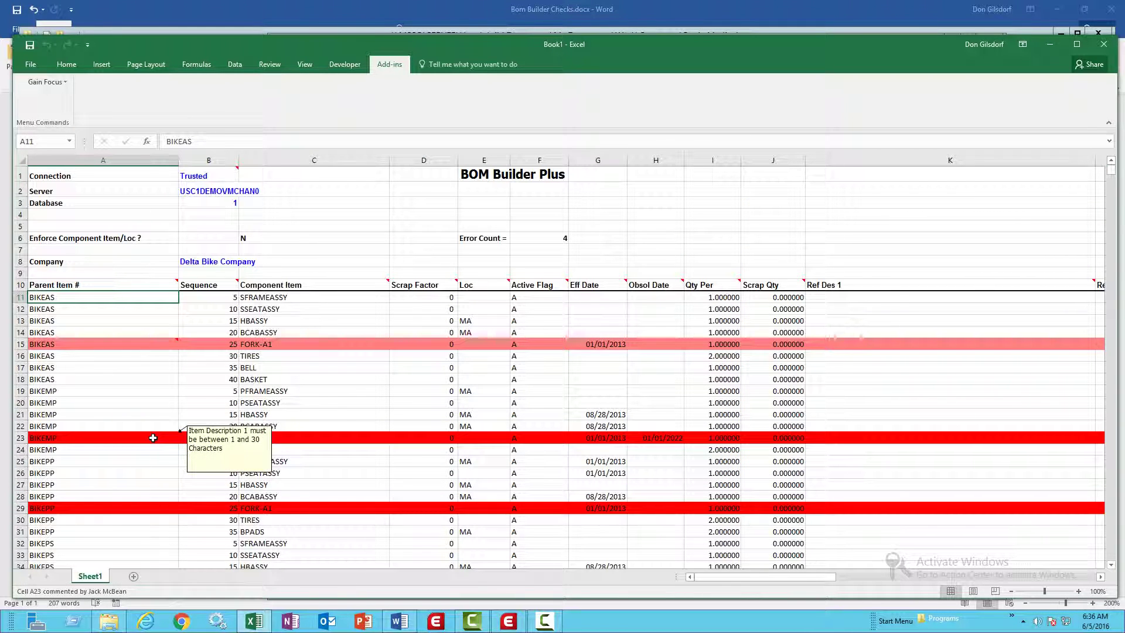
left_click(921, 346)
key("Tab")
key("Tab")
key("Tab")
key("Tab")
key("Tab")
key("Tab")
key("Tab")
key("Tab")
key("Tab")
key("Tab")
key("Tab")
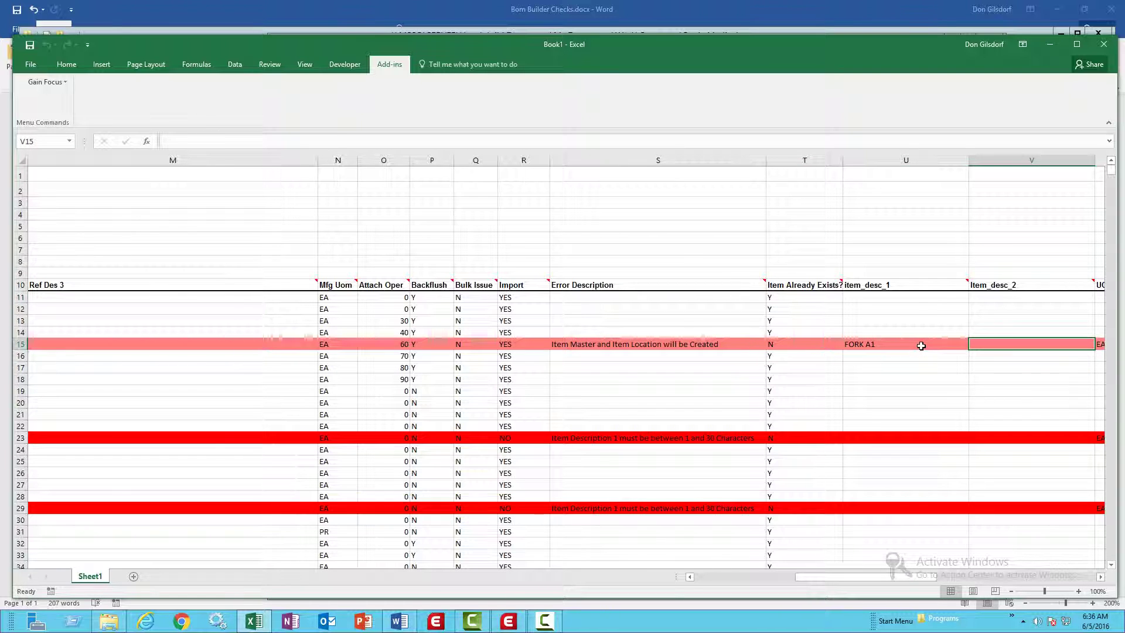
key("Left")
key("Left")
key("Right")
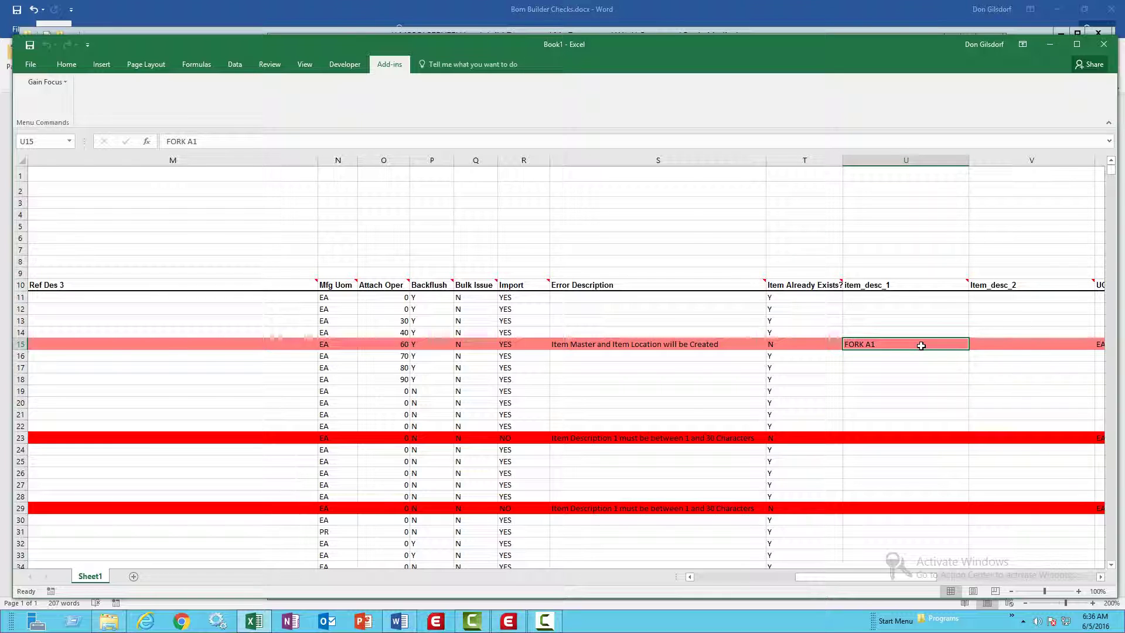
key("shift+Right")
key("shift+Right")
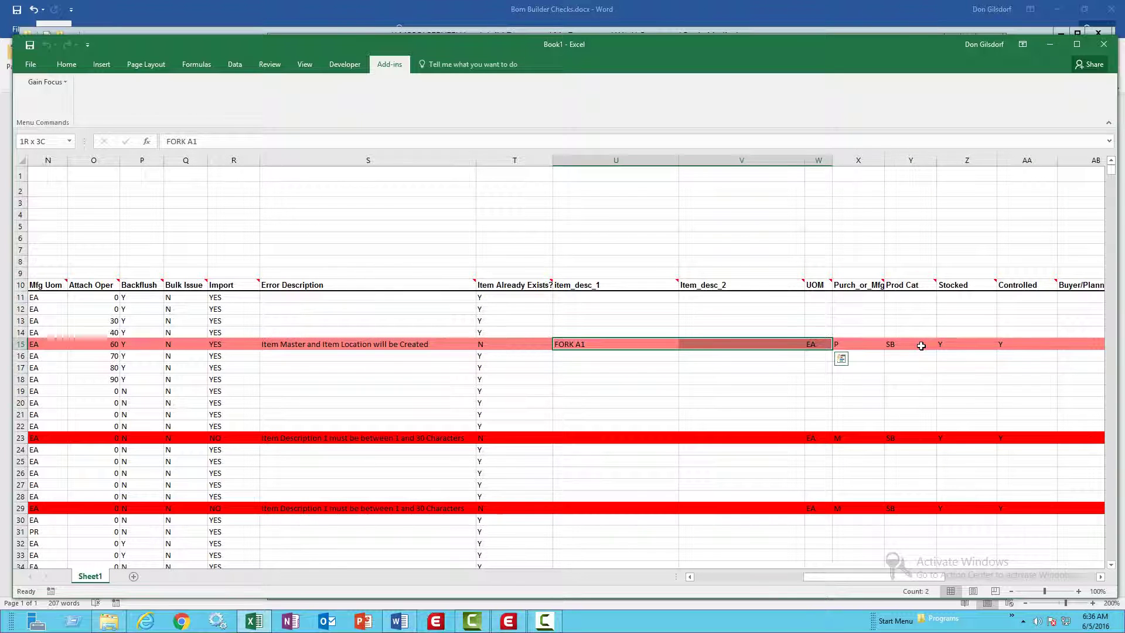
key("ctrl+c")
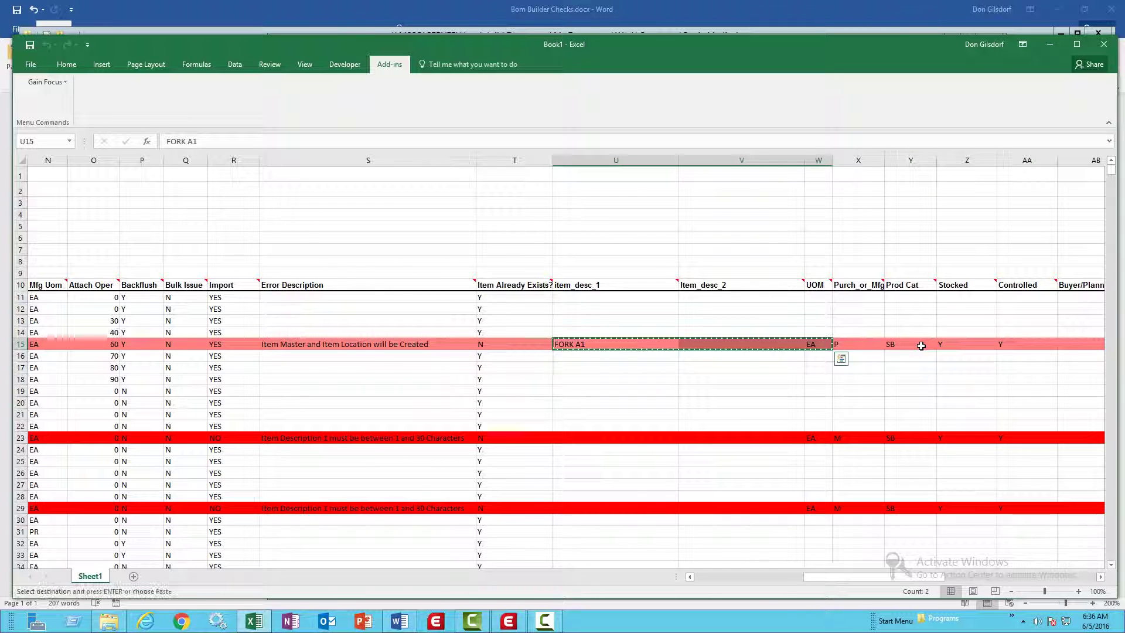
key("Down")
key("Down")
key("Down")
key("Down")
key("Down")
key("Down")
key("Down")
key("Down")
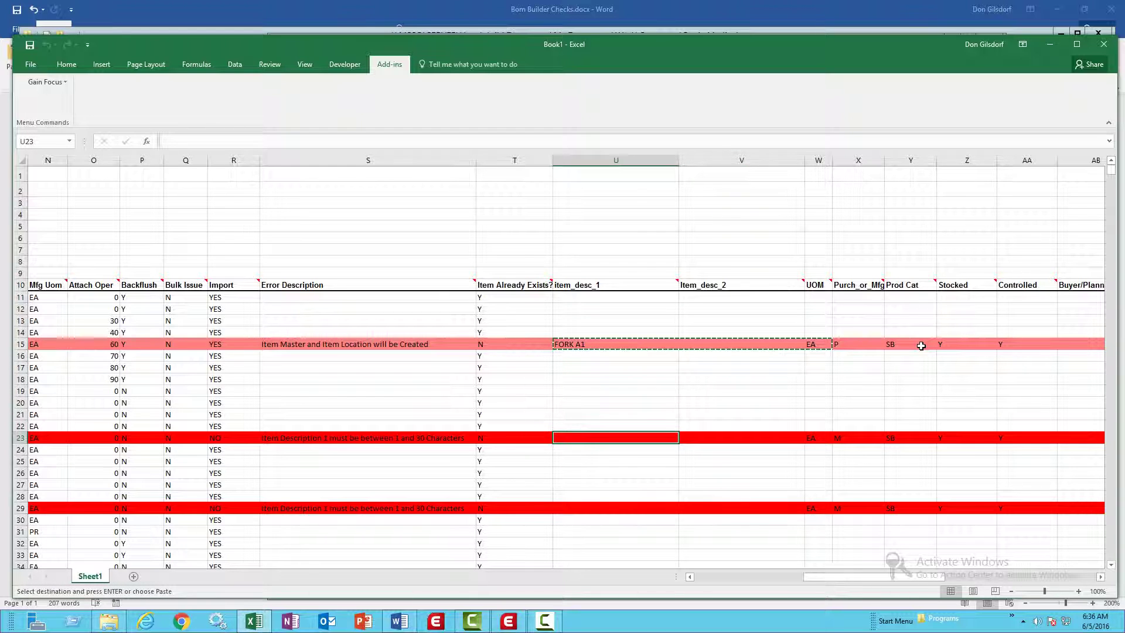
key("ctrl+v")
key("Escape")
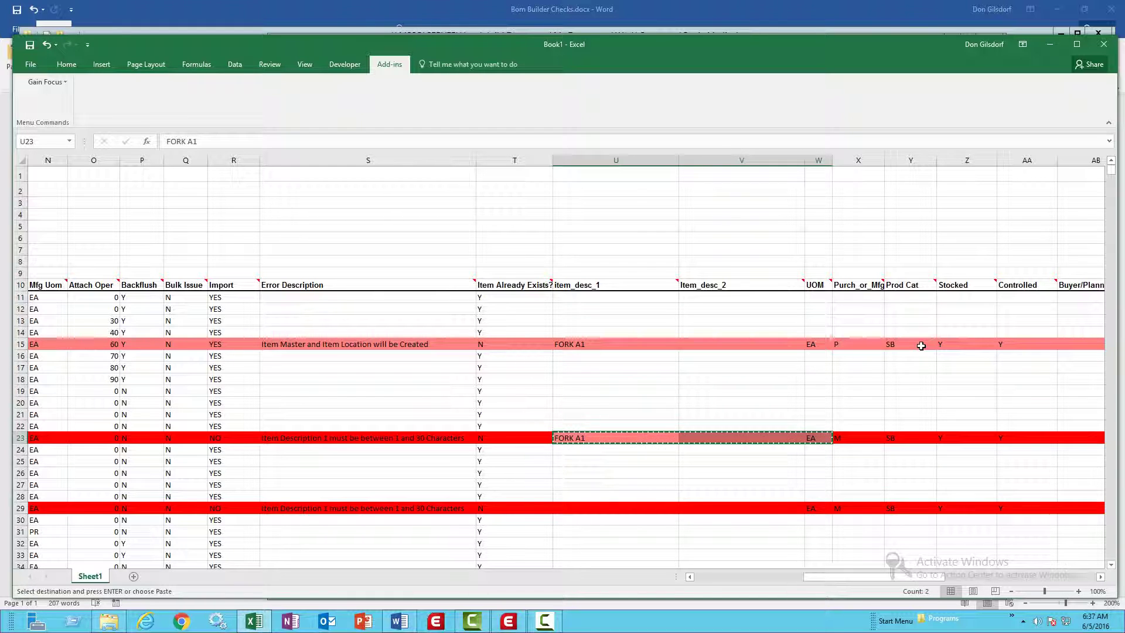
- Paste the copied Item_desc_1 through UOM values (FORK A1, EA) into the BIKEPP component FORK-A1
key("Down")
key("Down")
key("Down")
key("Down")
key("Down")
key("Down")
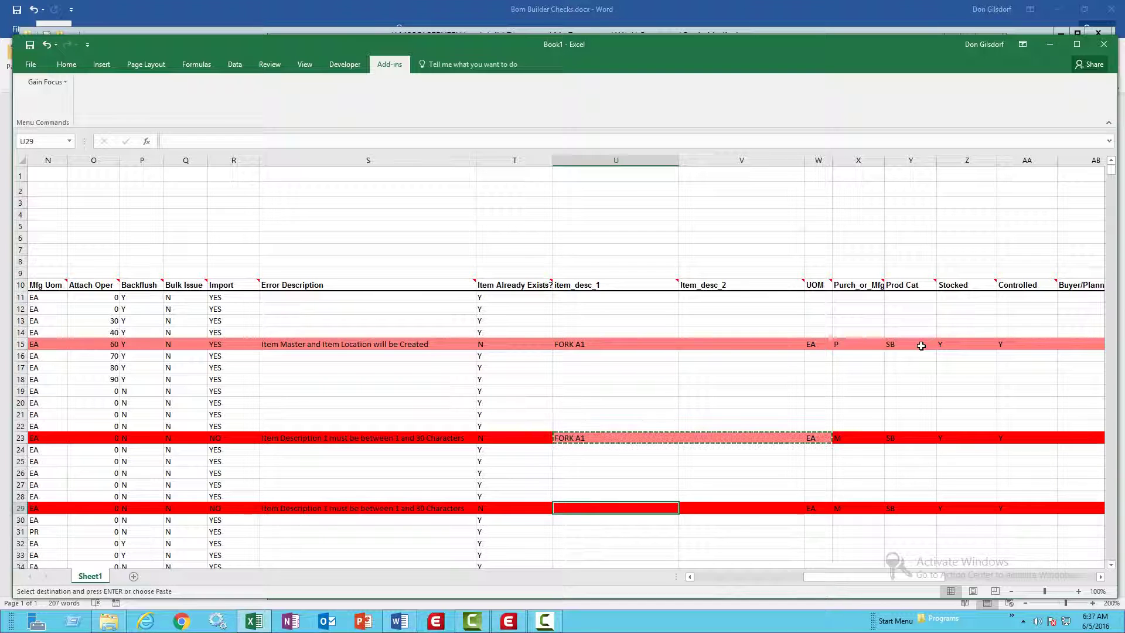
key("shift+Right")
key("shift+Right")
key("ctrl+v")
key("Escape")
- Copy Item_desc_1 through UOM (FORK A1, EA) from the BIKEPP component FORK-A1 to the BIKEPS component FORK-A1
key("ctrl+c")
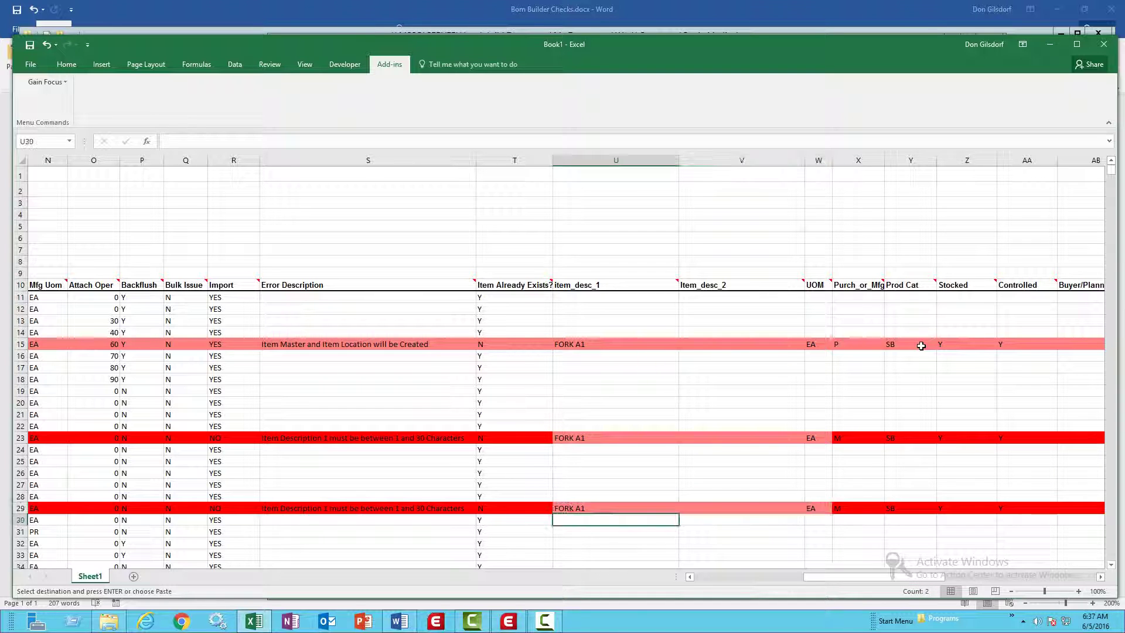
key("Down")
key("Down")
key("Down")
key("Down")
key("Down")
key("Down")
key("Down")
key("Down")
key("Down")
key("Down")
key("Up")
key("Up")
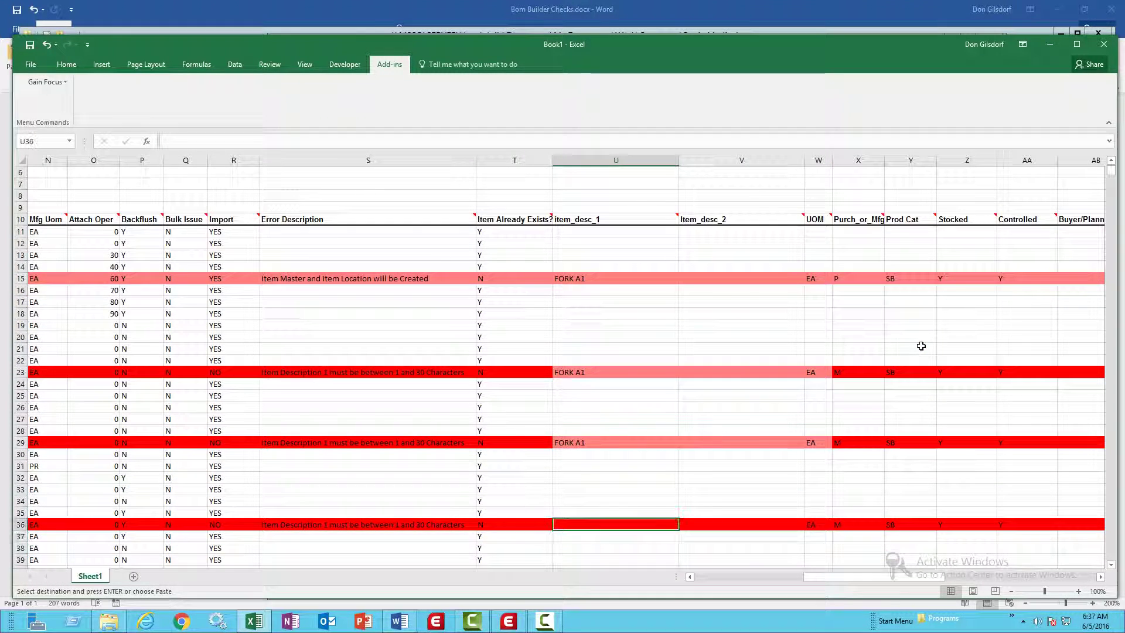
key("shift+Right")
key("shift+Right")
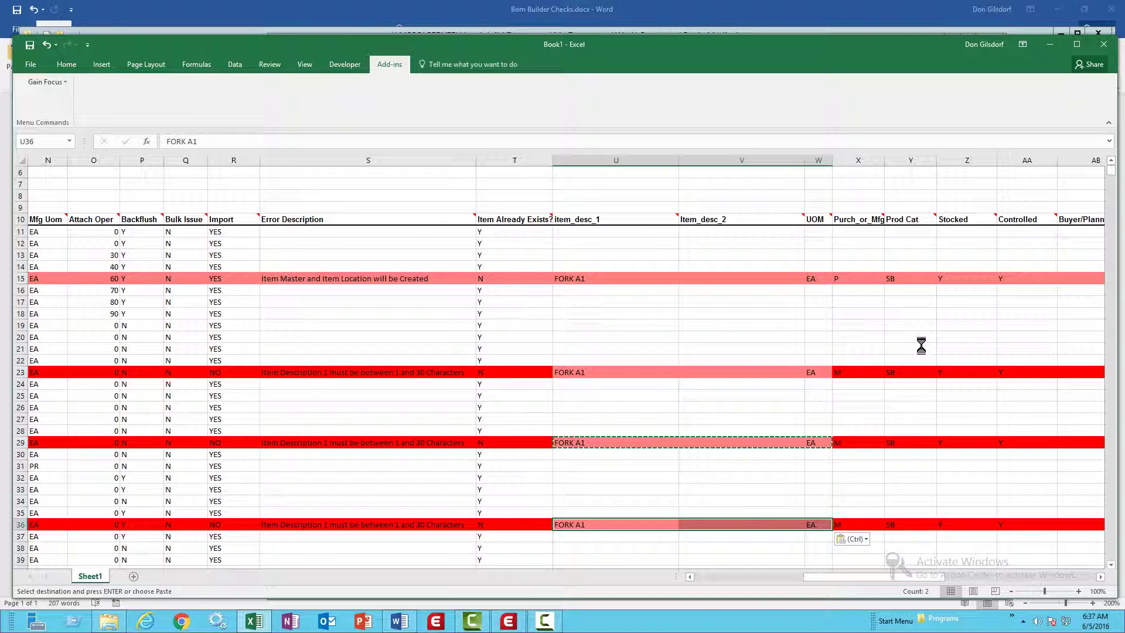
key("ctrl+v")
- Copy Item_desc_1 through UOM (FORK A1, EA) from the BIKEPS component FORK-A1 to the FRAMEASSYL component FORK-A1
key("ctrl+c")
key("Down")
key("Down")
key("Down")
key("Down")
key("Down")
key("Down")
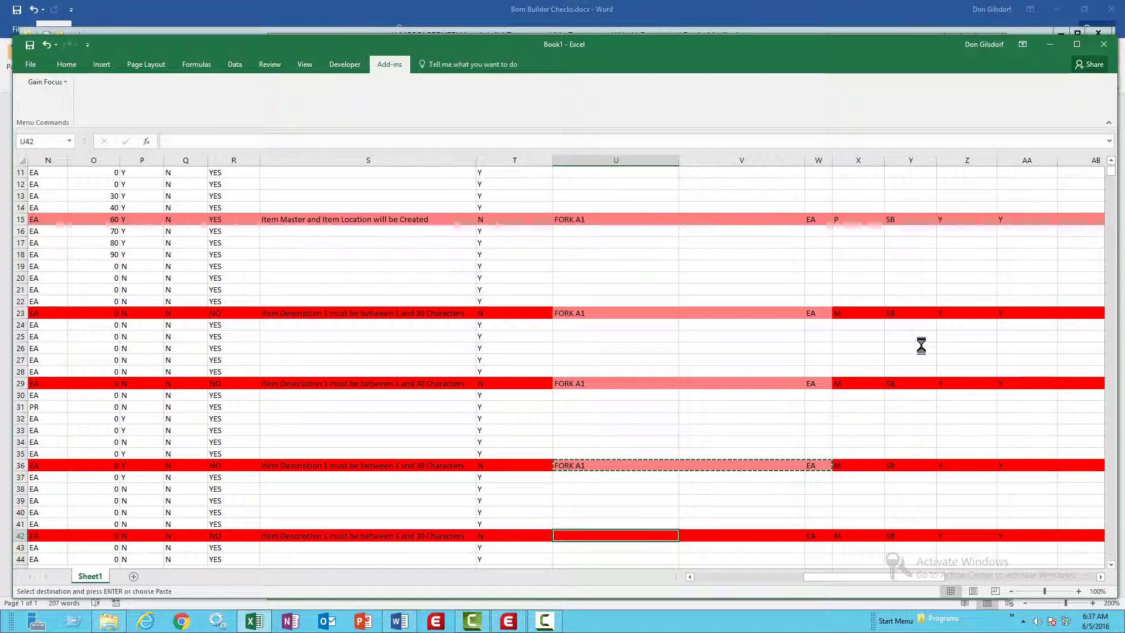
key("ctrl+v")
- Examine the remaining rows at the end of the list for FORK-A1 components that still lack item details
key("Down")
key("Down")
key("Down")
key("Down")
key("Down")
key("Down")
key("Down")
key("Down")
key("Down")
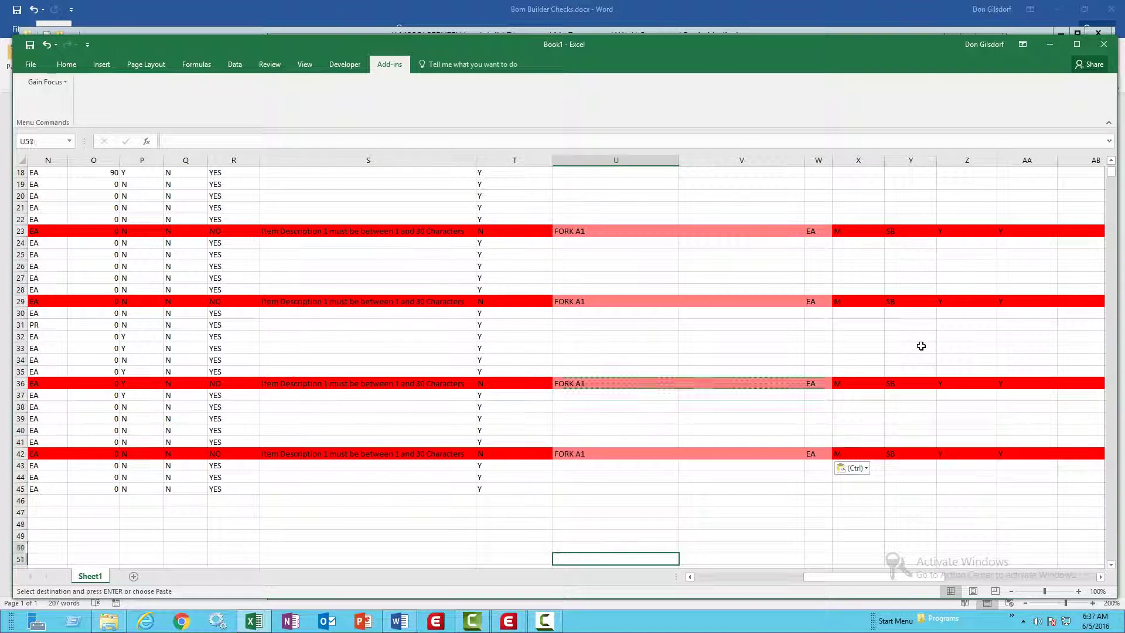
key("Up")
key("Up")
key("Up")
key("Up")
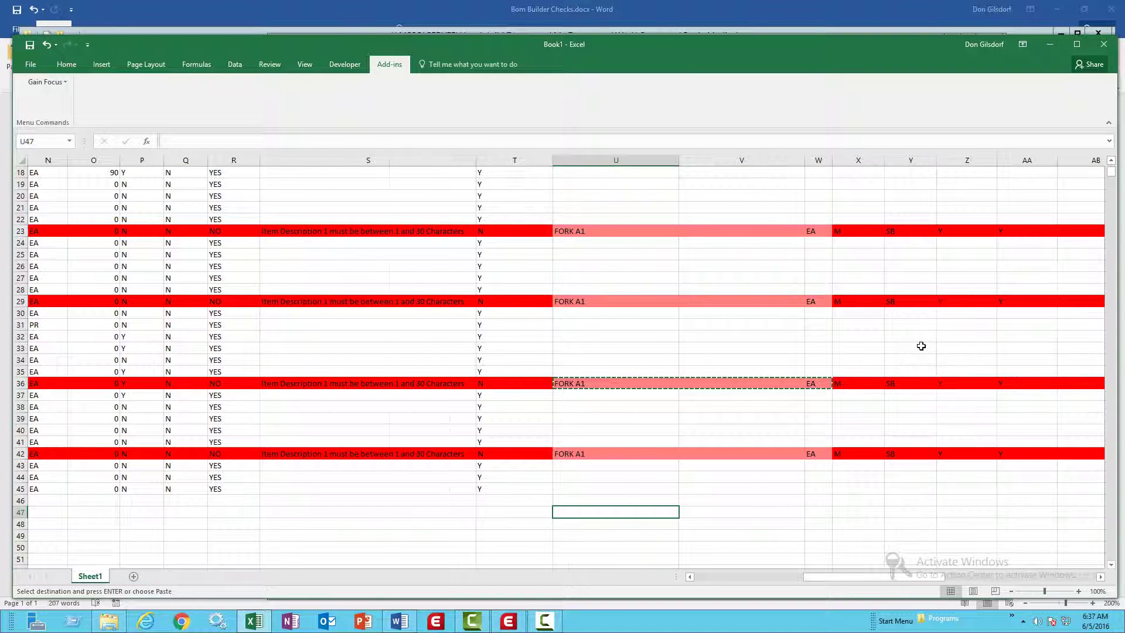
key("Home")
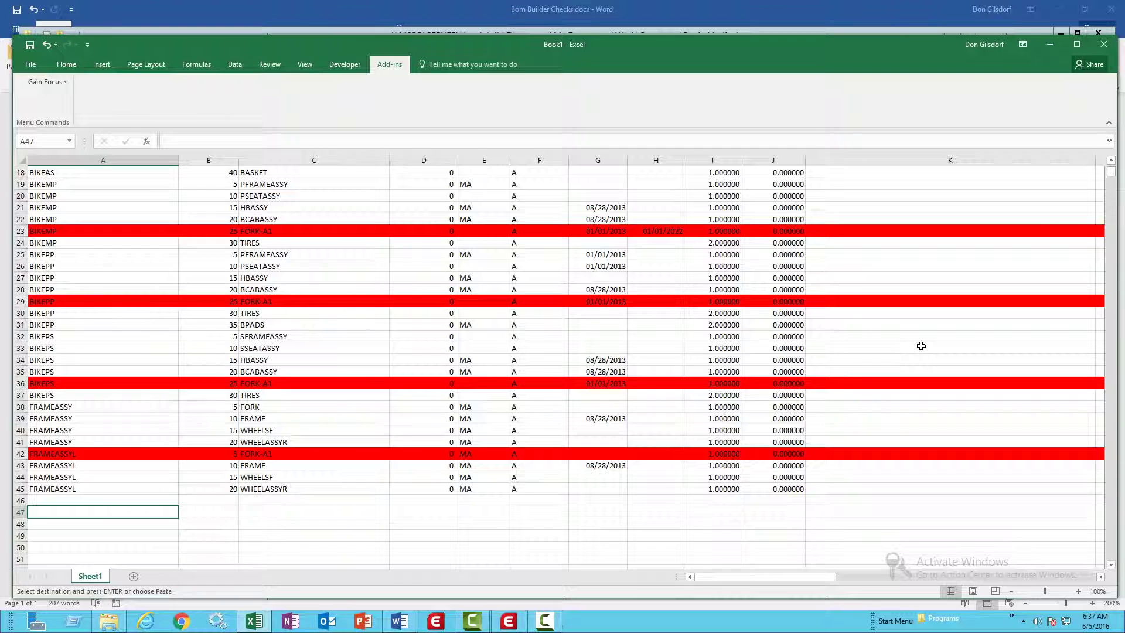
key("shift+Up")
key("shift+Up")
key("Up")
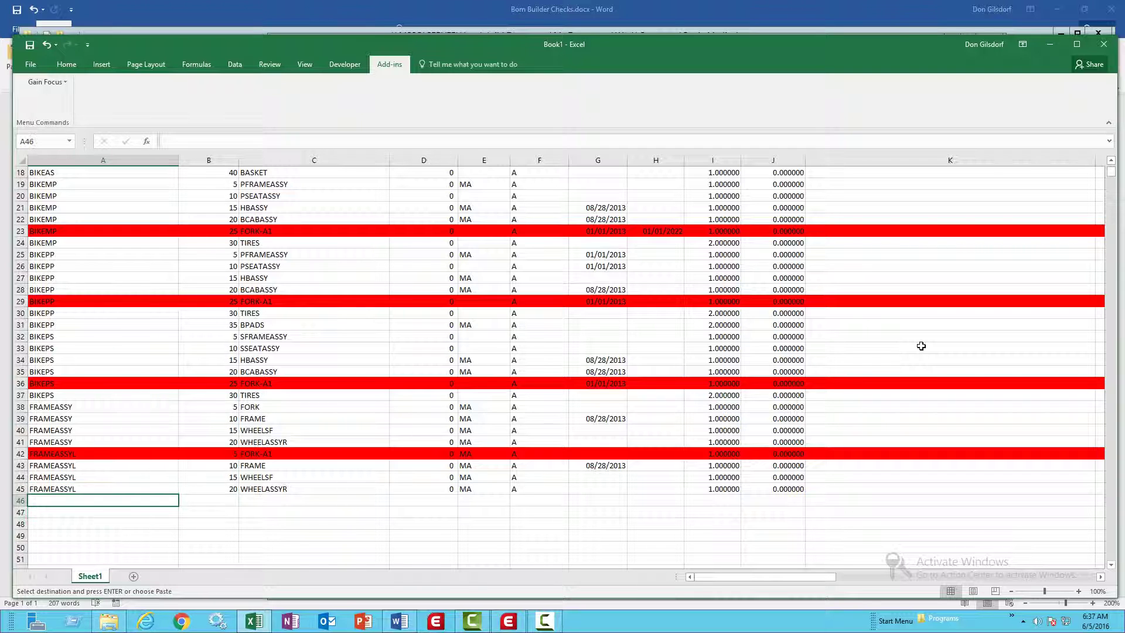
key("shift+Up")
key("shift+Up")
key("Up")
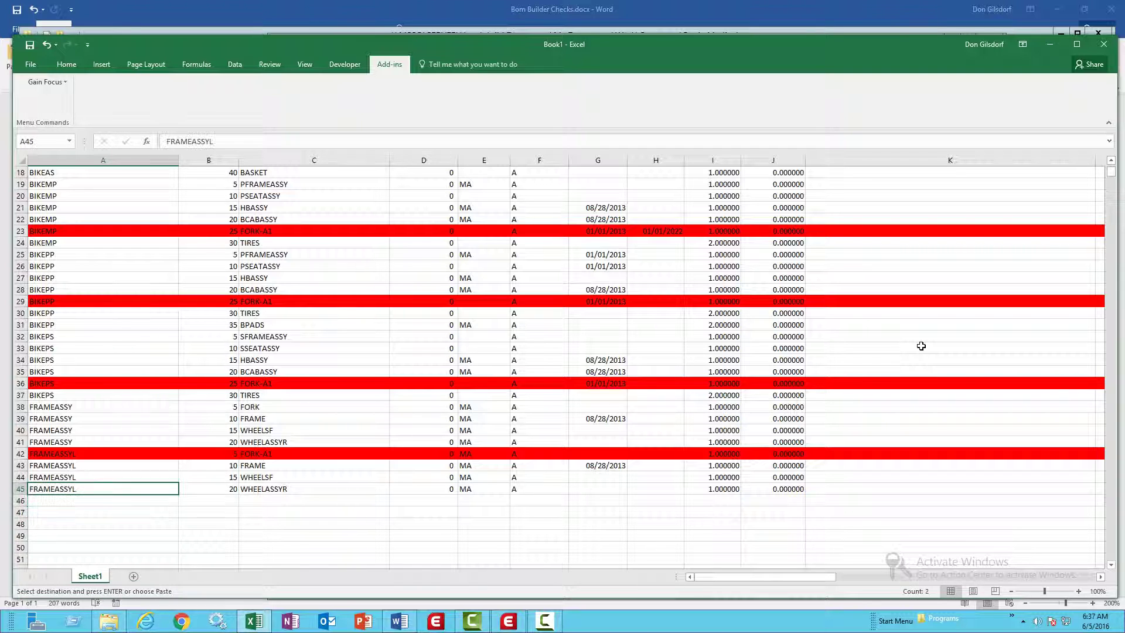
- Check the sheet's data with BOM Builder Plus after filling in all FORK-A1 item descriptions
key("ctrl+Home")
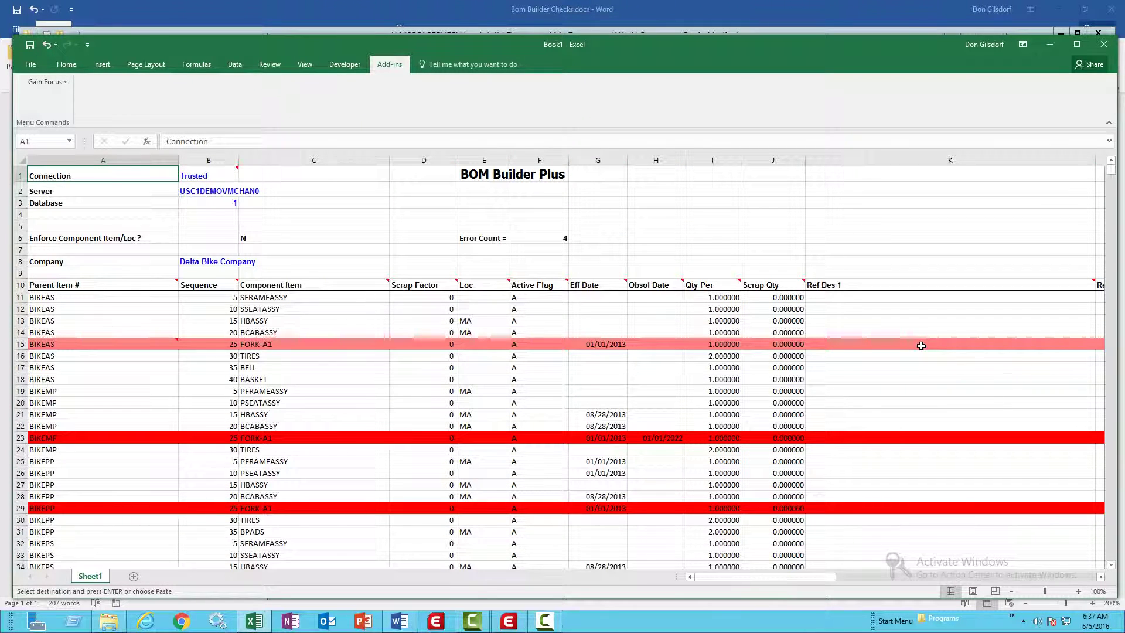
left_click(63, 83)
mouse_move(111, 159)
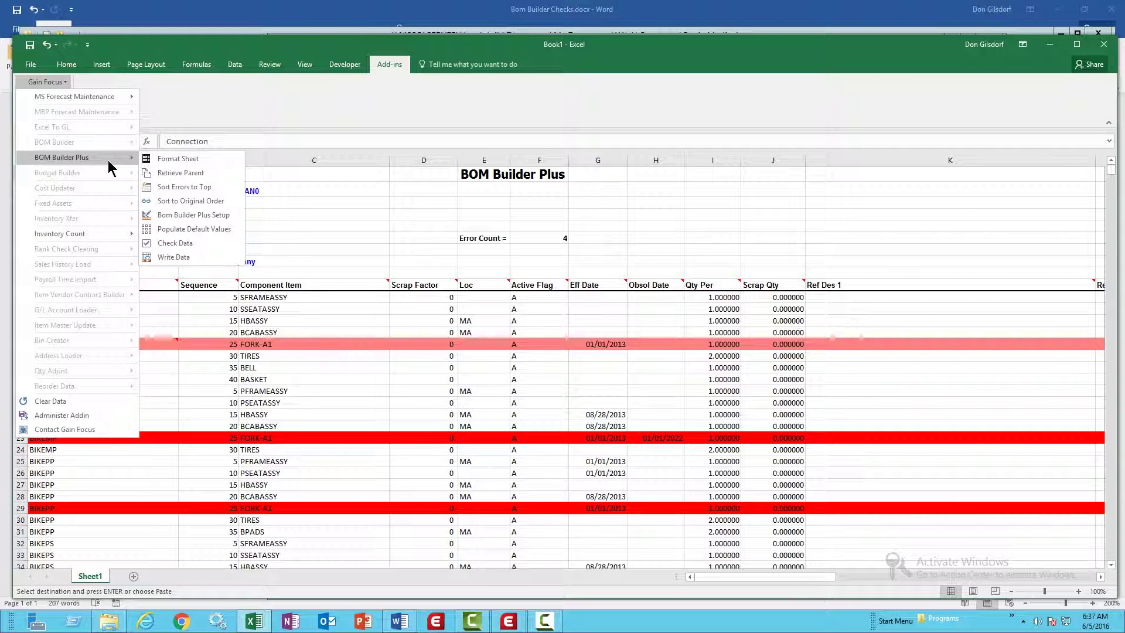
left_click(165, 243)
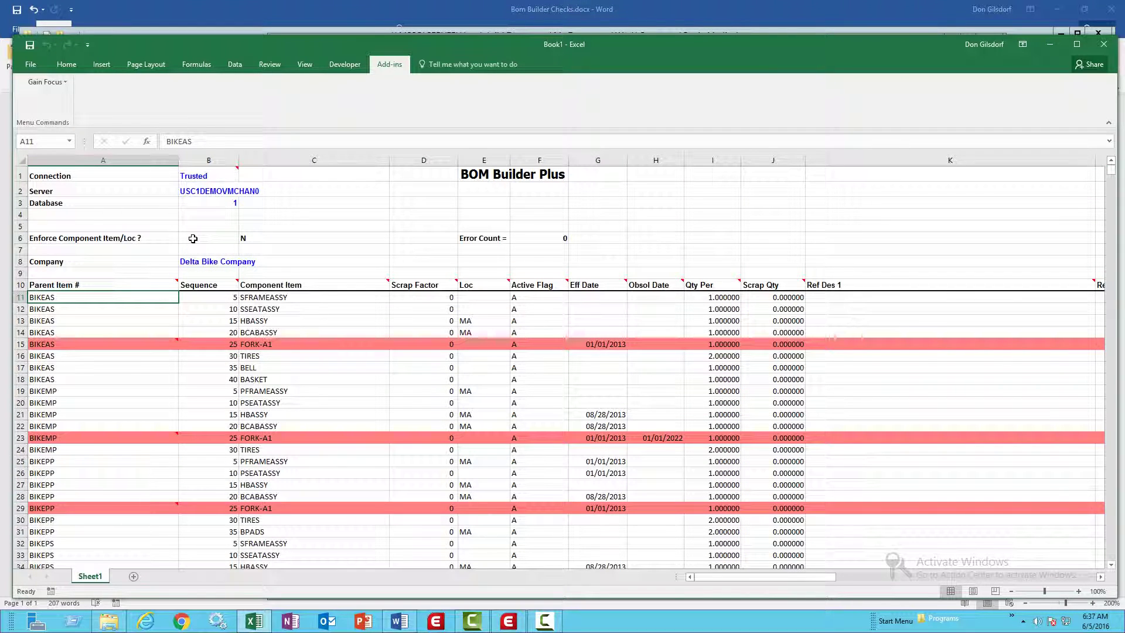
- Write the checked BOM data, including the FORK-A1 components, to the Macola database with BOM Builder Plus and return to the sheet's beginning
mouse_move(126, 341)
left_click(56, 82)
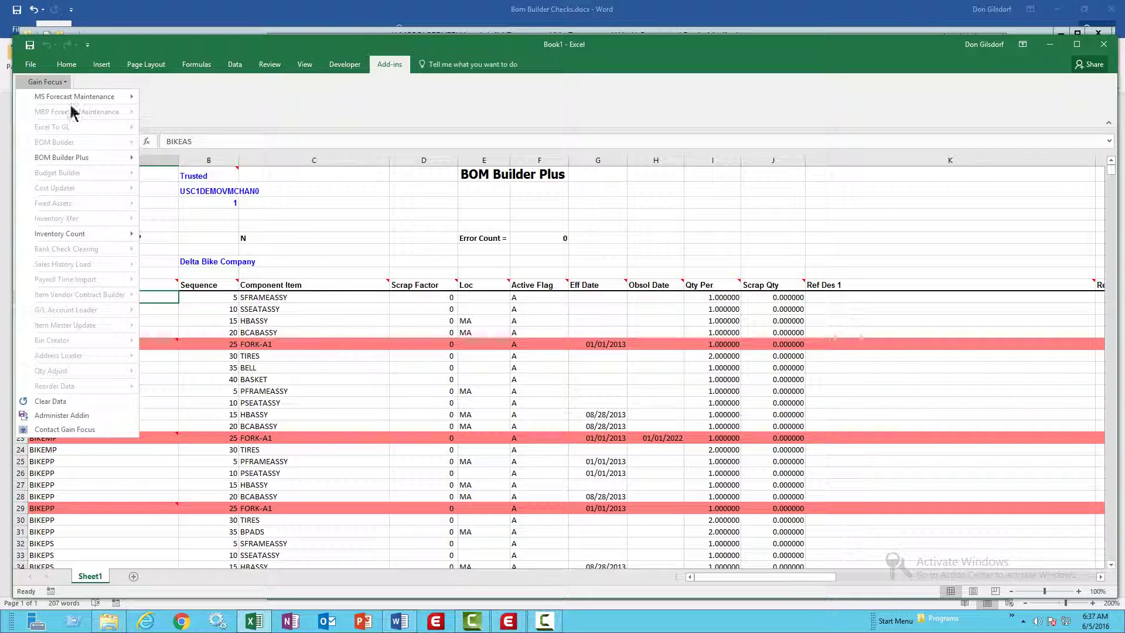
mouse_move(100, 157)
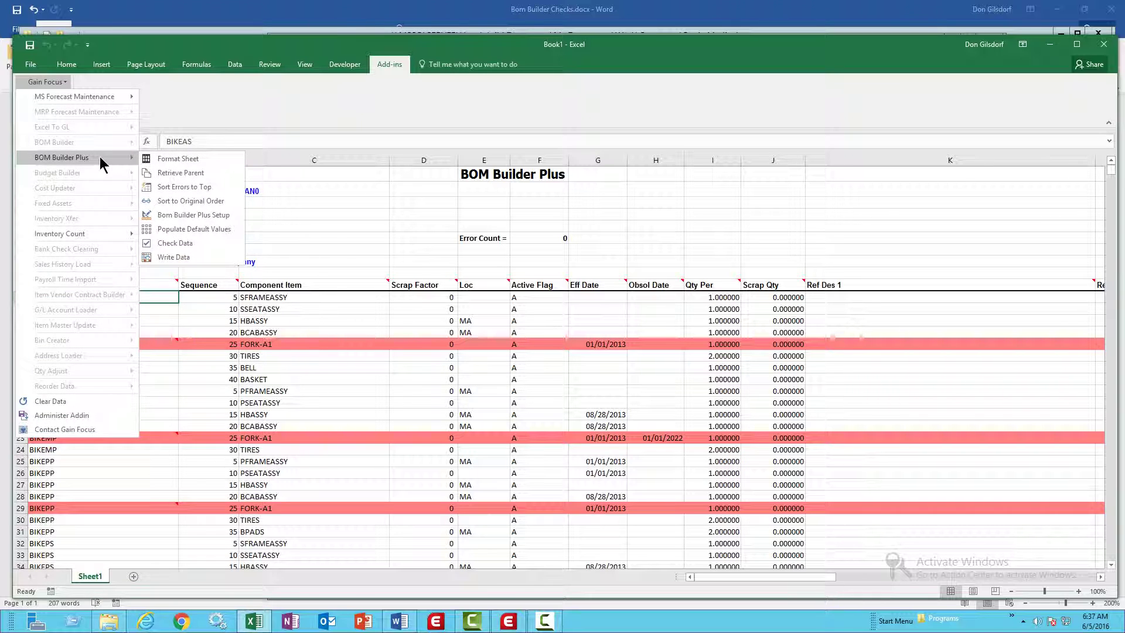
left_click(208, 258)
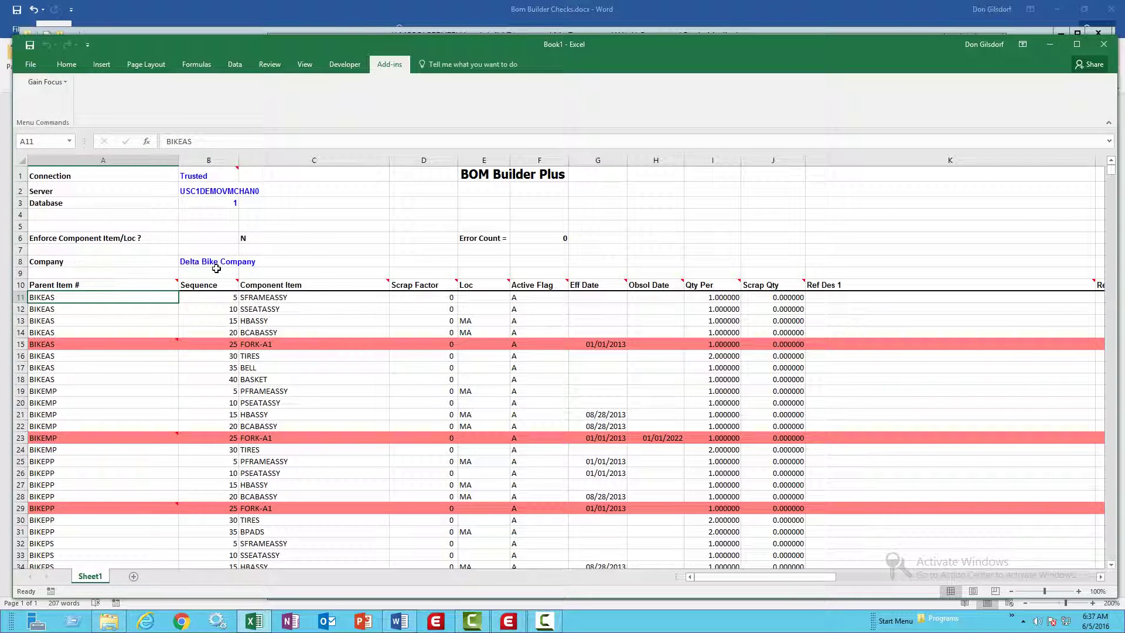
left_click(60, 85)
mouse_move(99, 156)
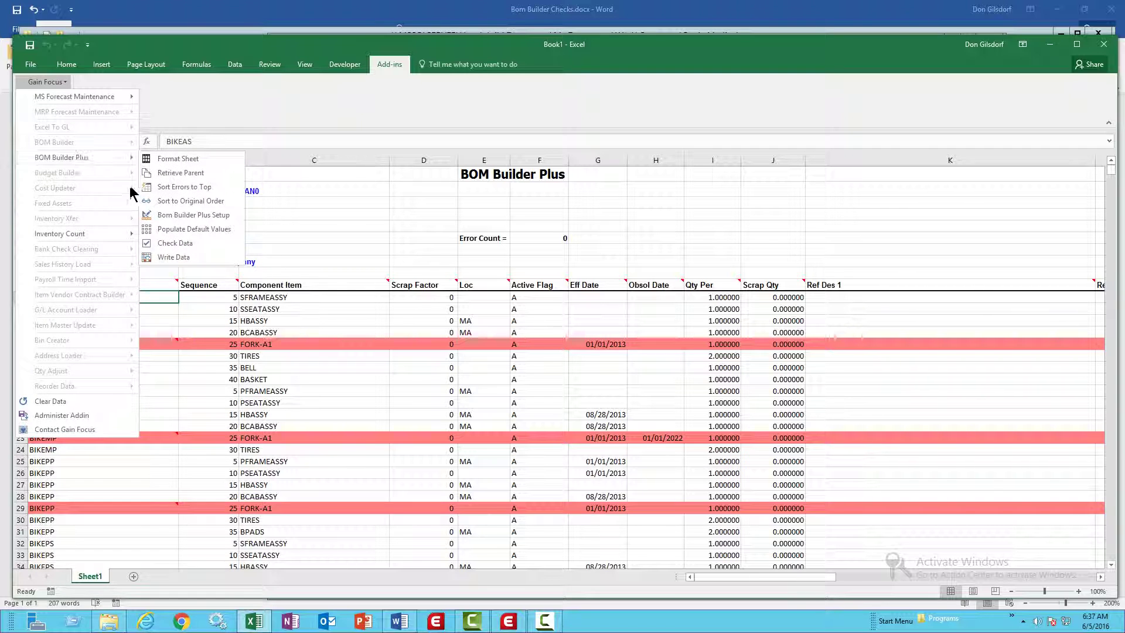
left_click(212, 258)
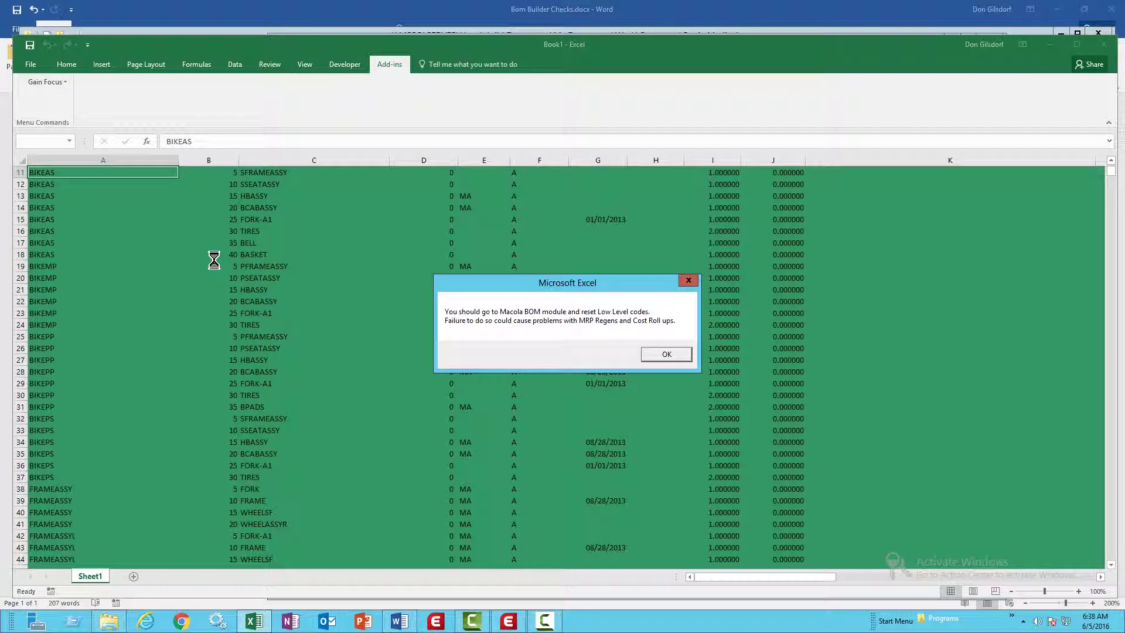
key("Return")
key("Return")
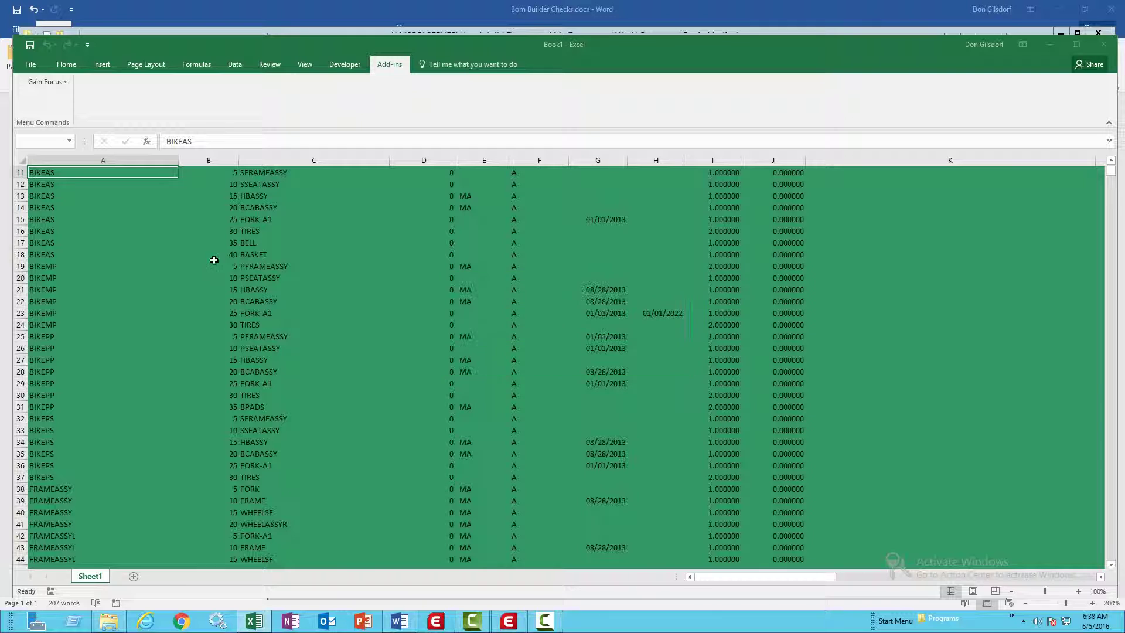
key("Return")
key("Up")
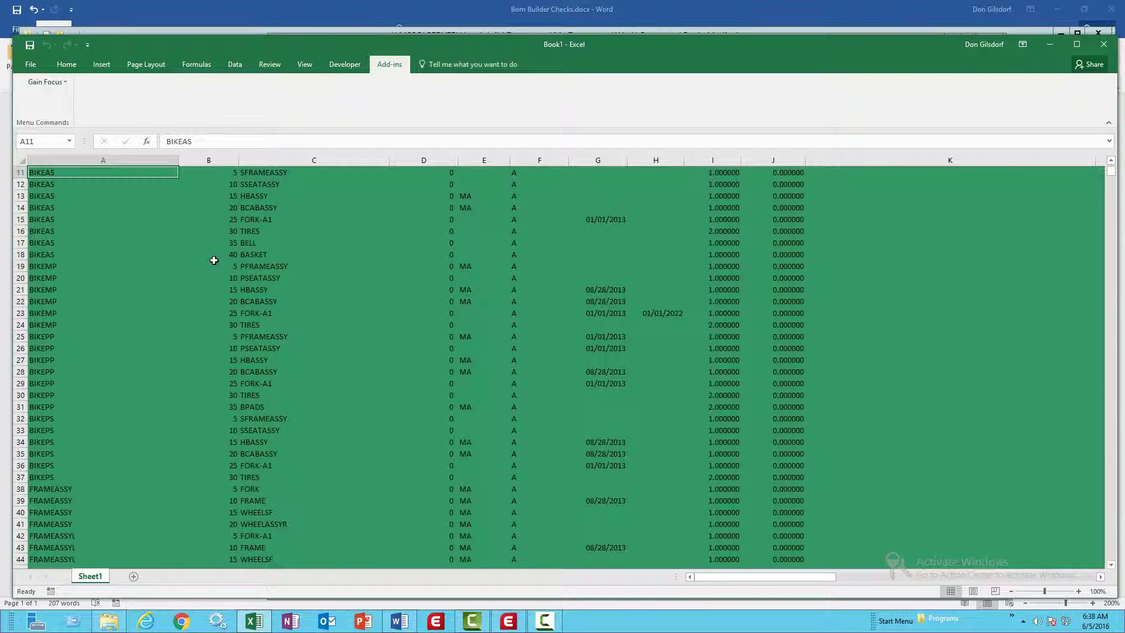
key("ctrl+Home")
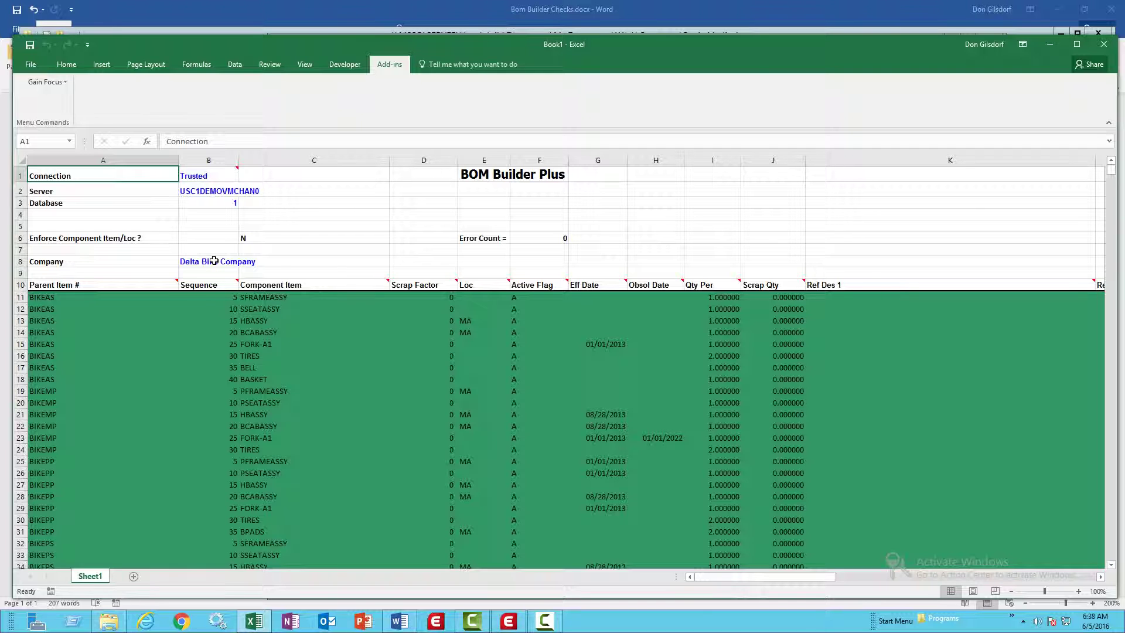
- Switch to Exact Macola, open the Bill of Resource for item BIKEAS, and verify its FORK-A1 component line
key("alt+Tab")
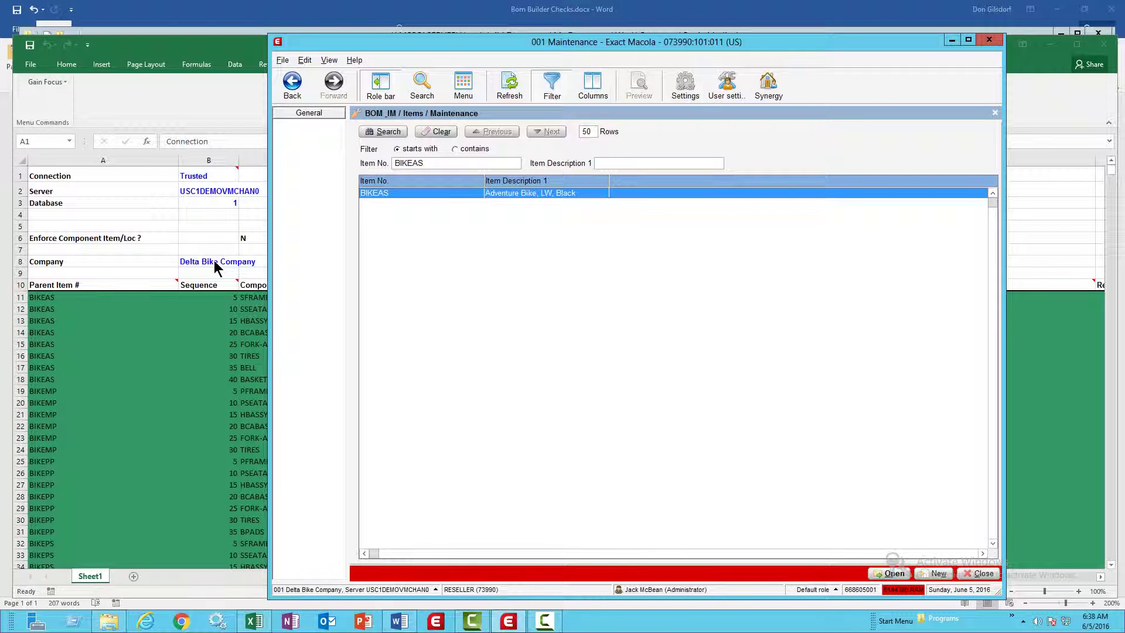
key("Return")
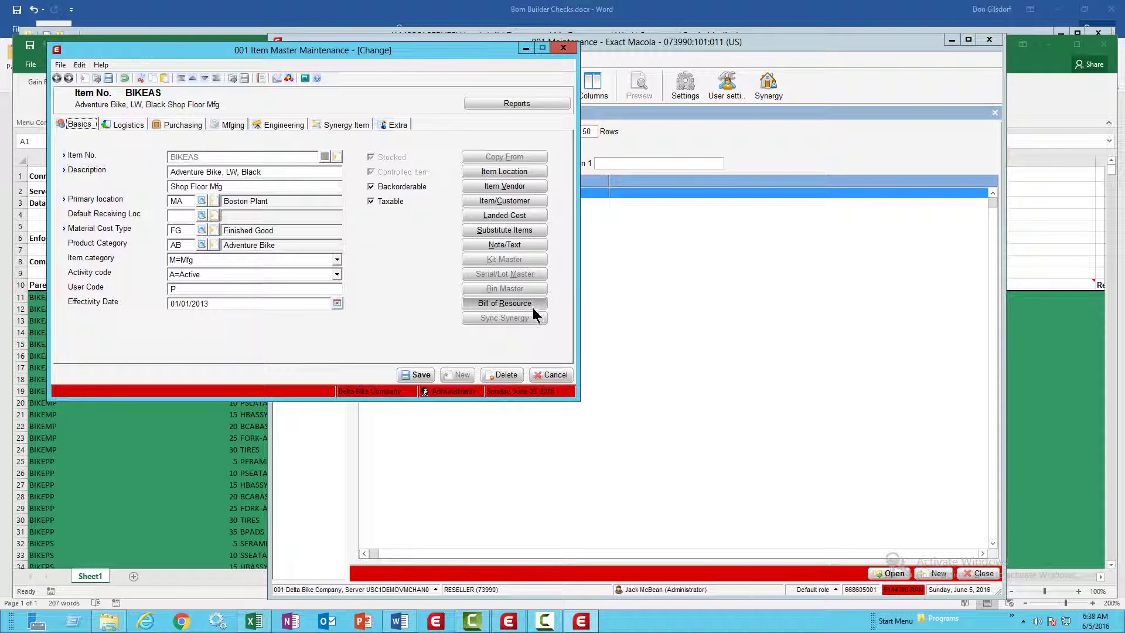
left_click(534, 304)
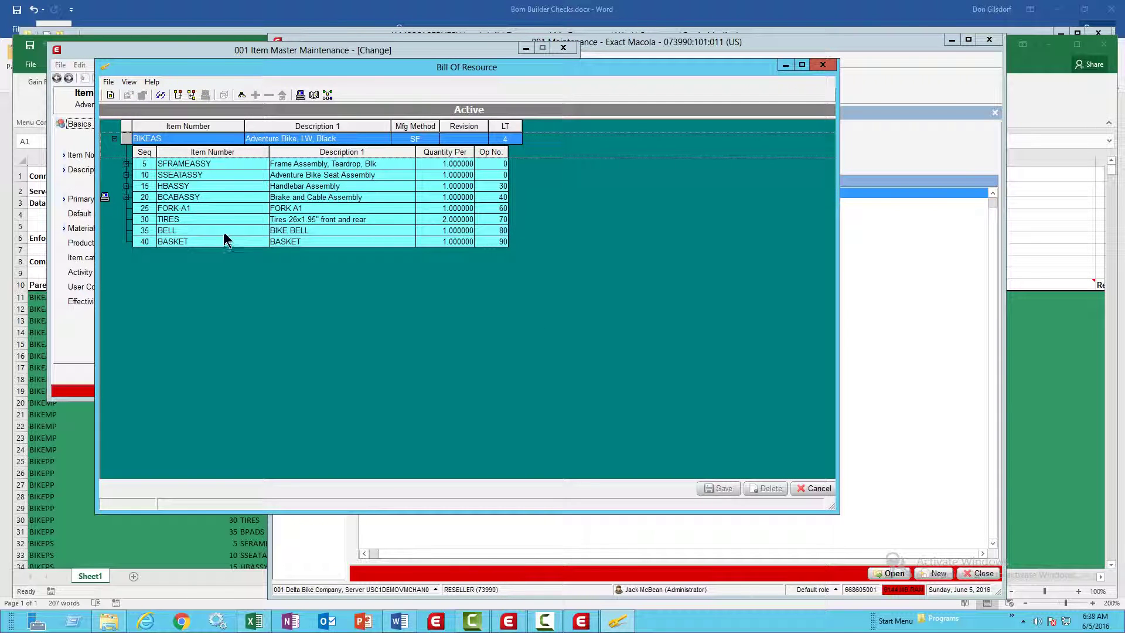
left_click(217, 210)
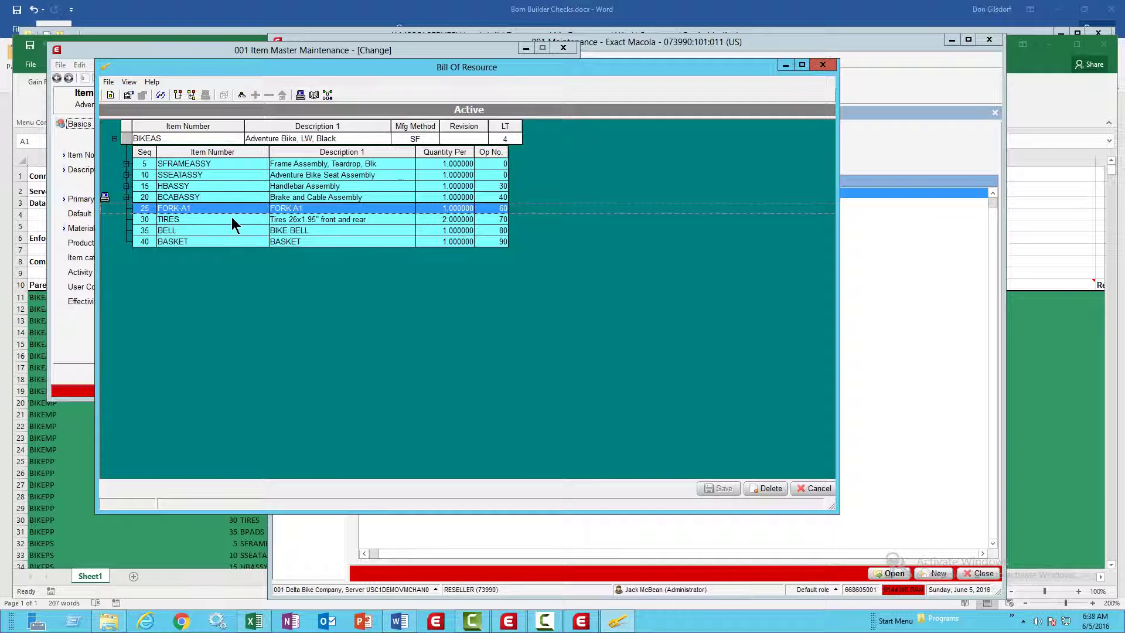
left_click(1014, 246)
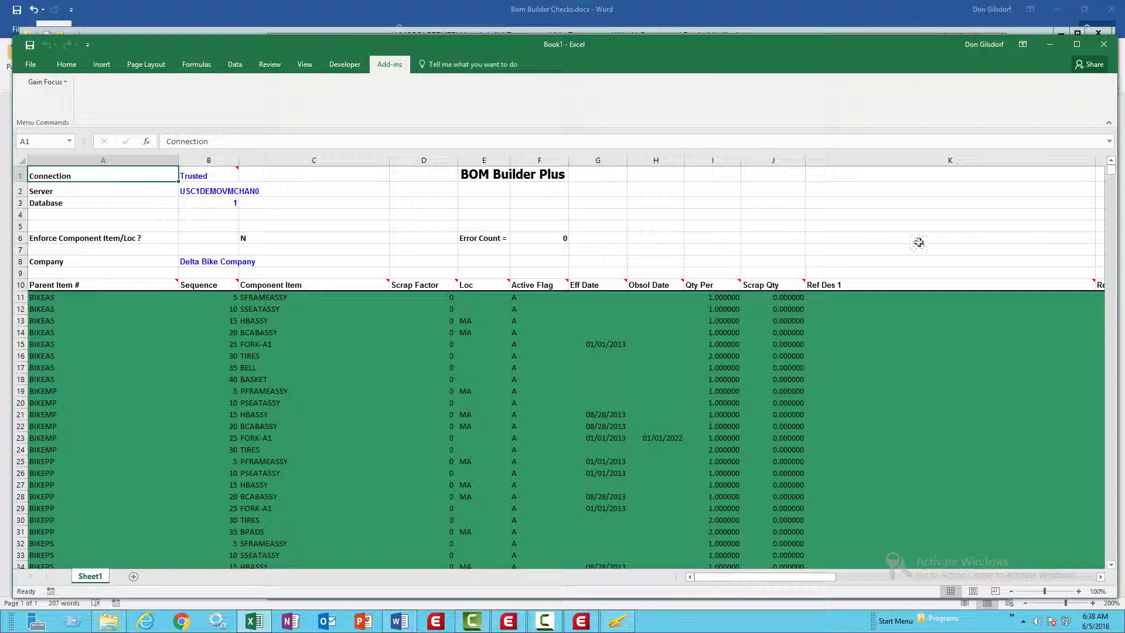
left_click(64, 83)
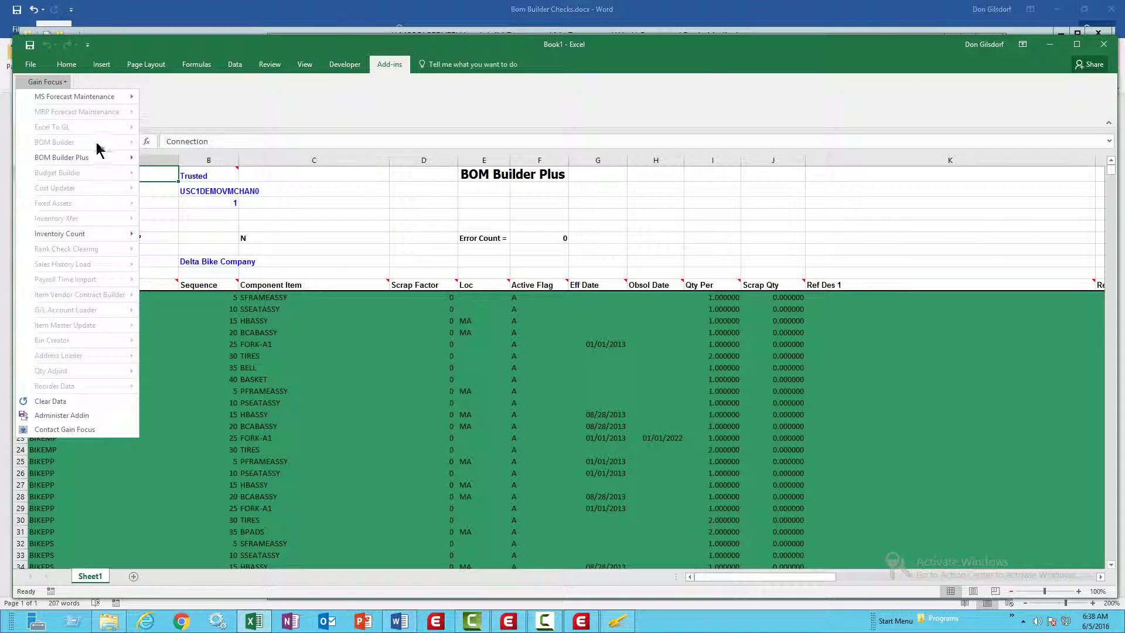
mouse_move(105, 163)
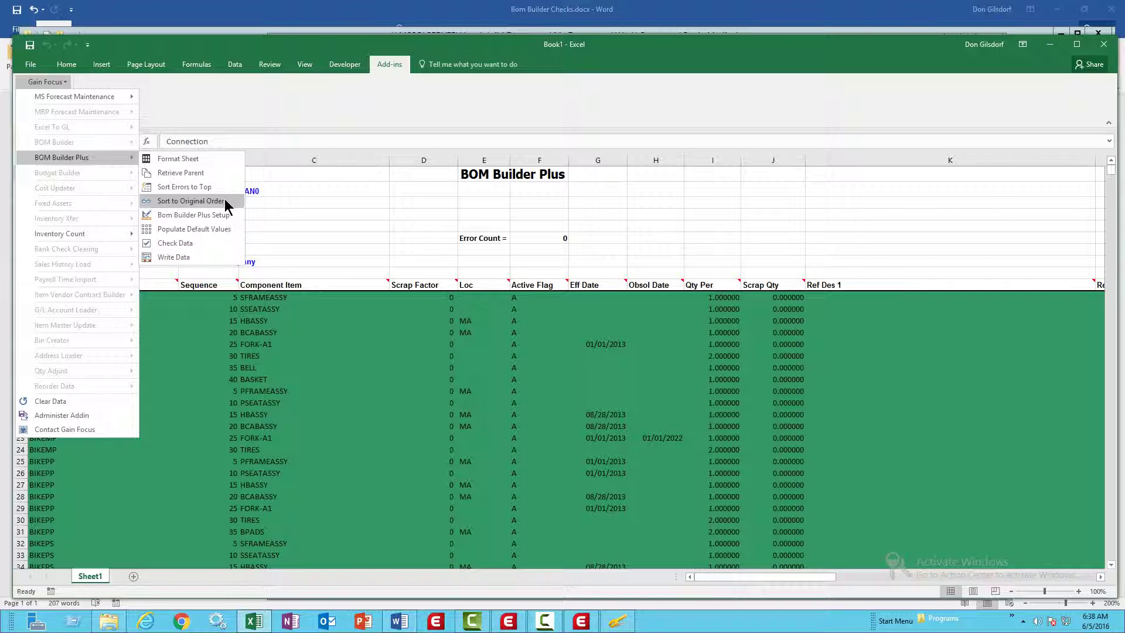
left_click(306, 241)
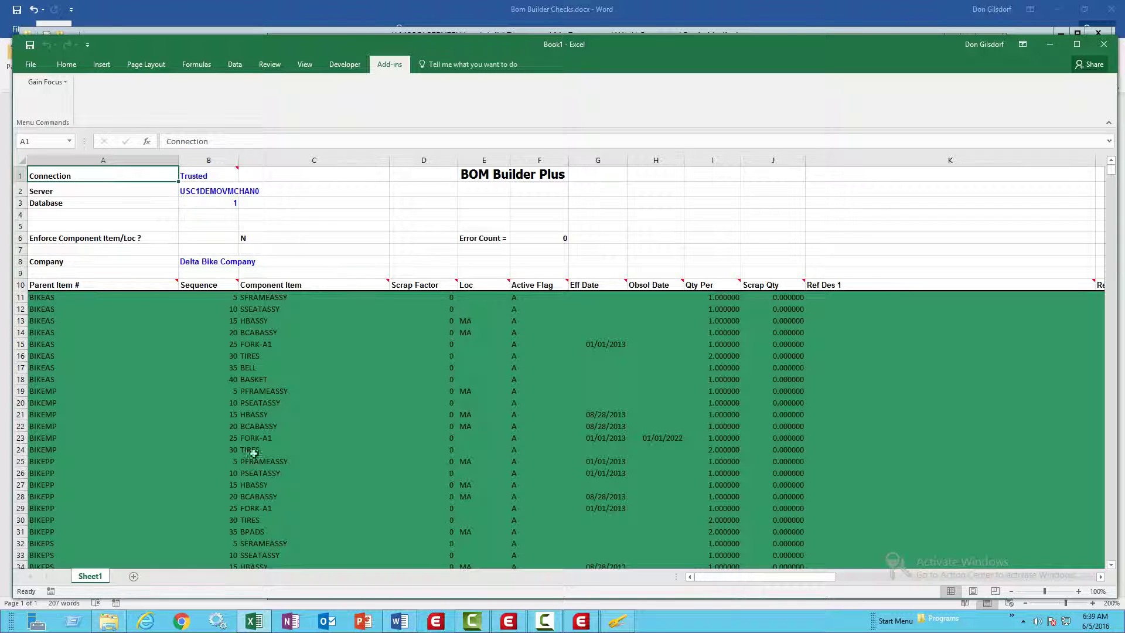
- Switch to the Word document and review the Check Data rules for existing component items
left_click(399, 621)
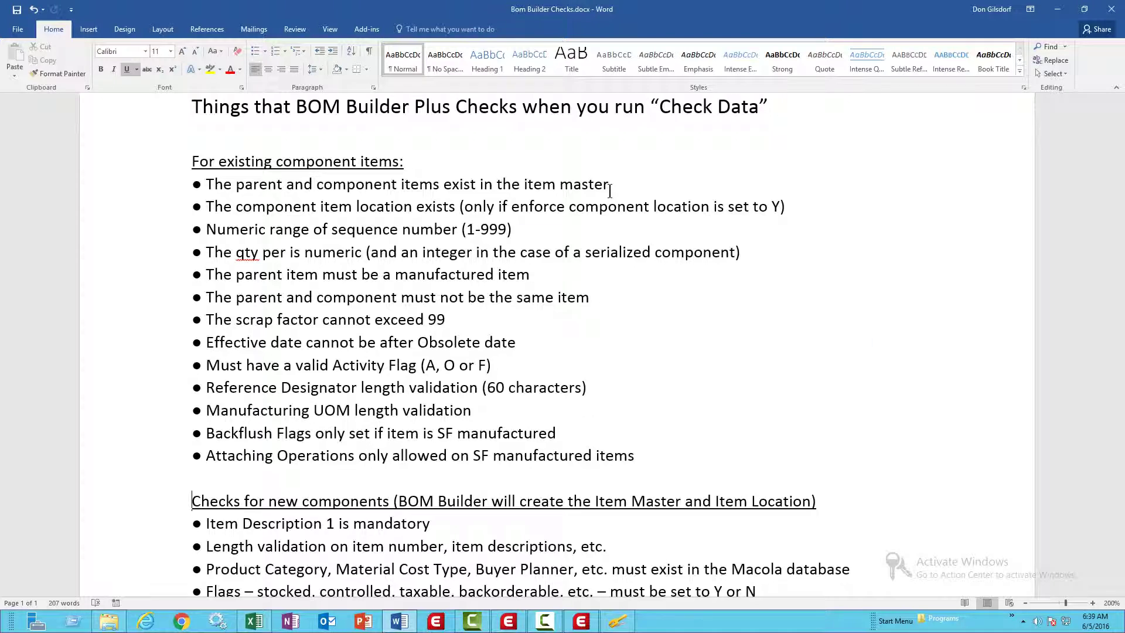
key("alt+Tab")
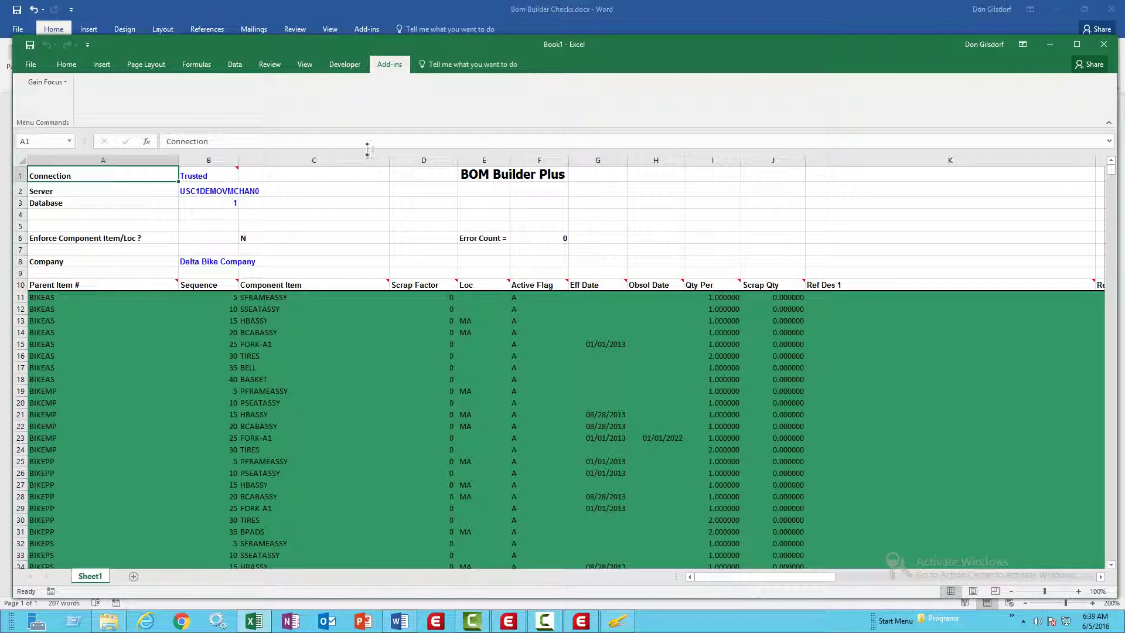
- Set Enforce Component Item/Loc to Y in the BOM Builder Plus sheet's header
left_click(276, 233)
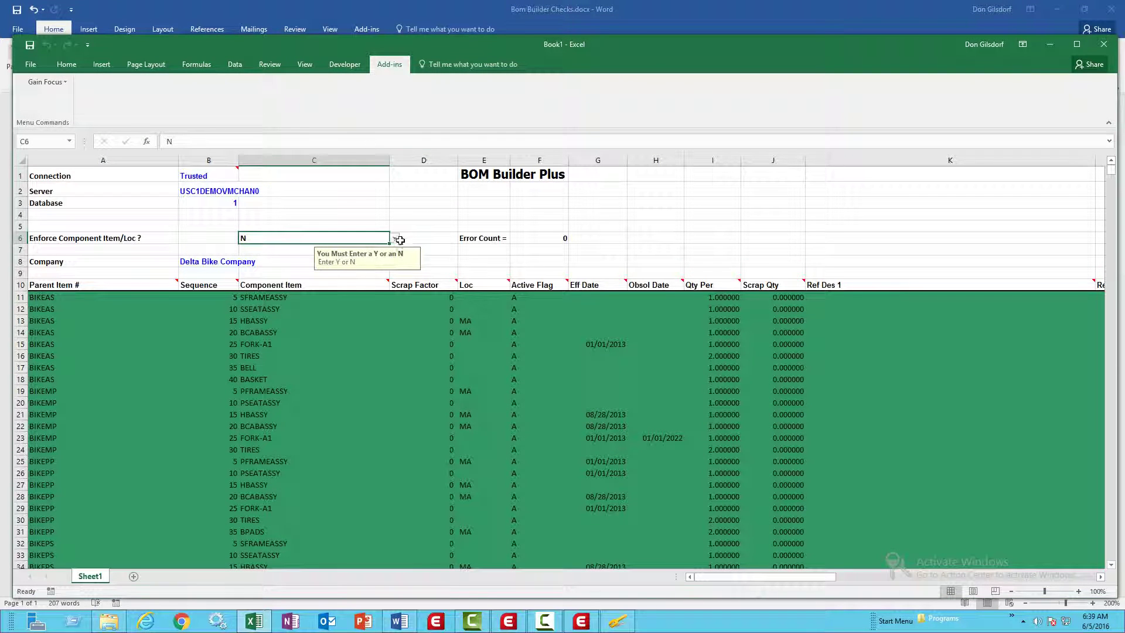
left_click(396, 239)
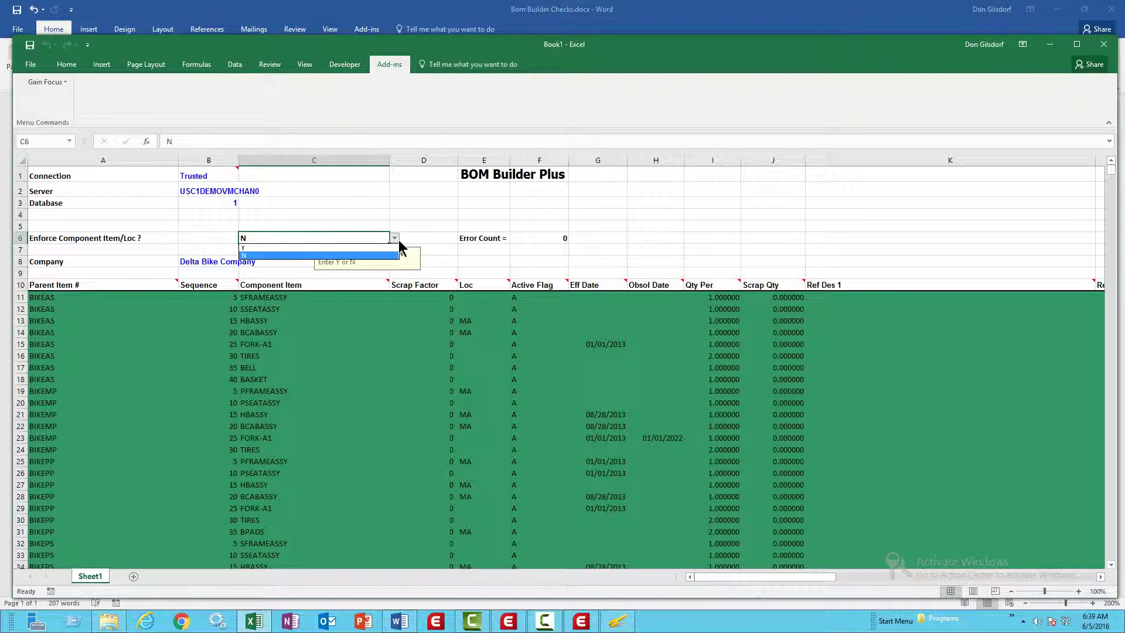
left_click(326, 248)
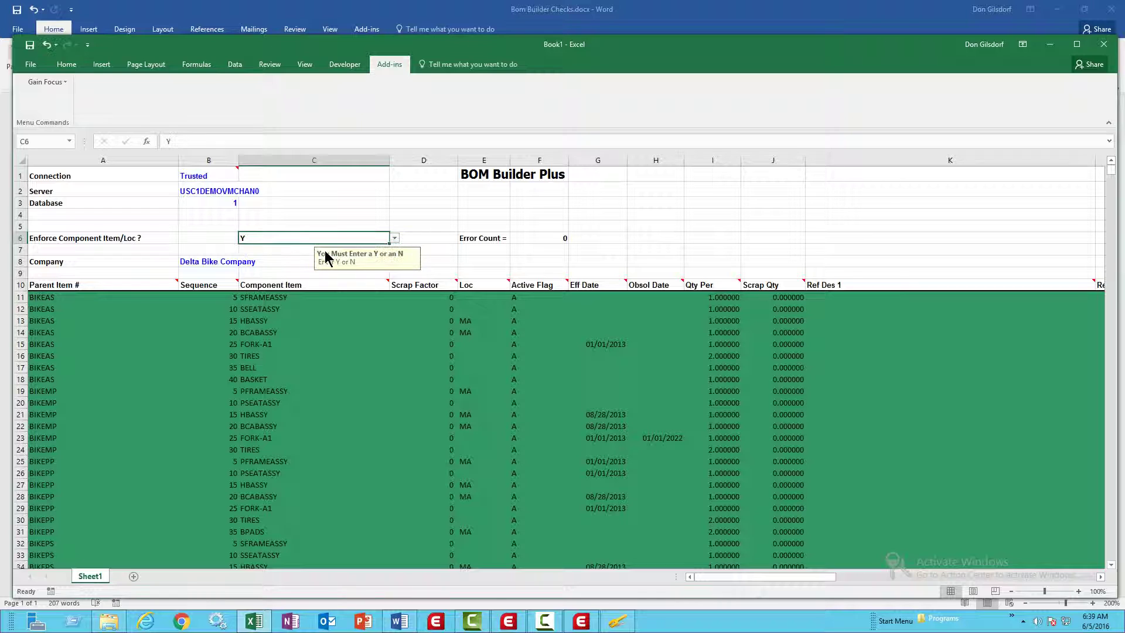
- Examine how component items BCABASSY and FORK-A1 pair with their Loc values in the BIKEAS rows
left_click(263, 334)
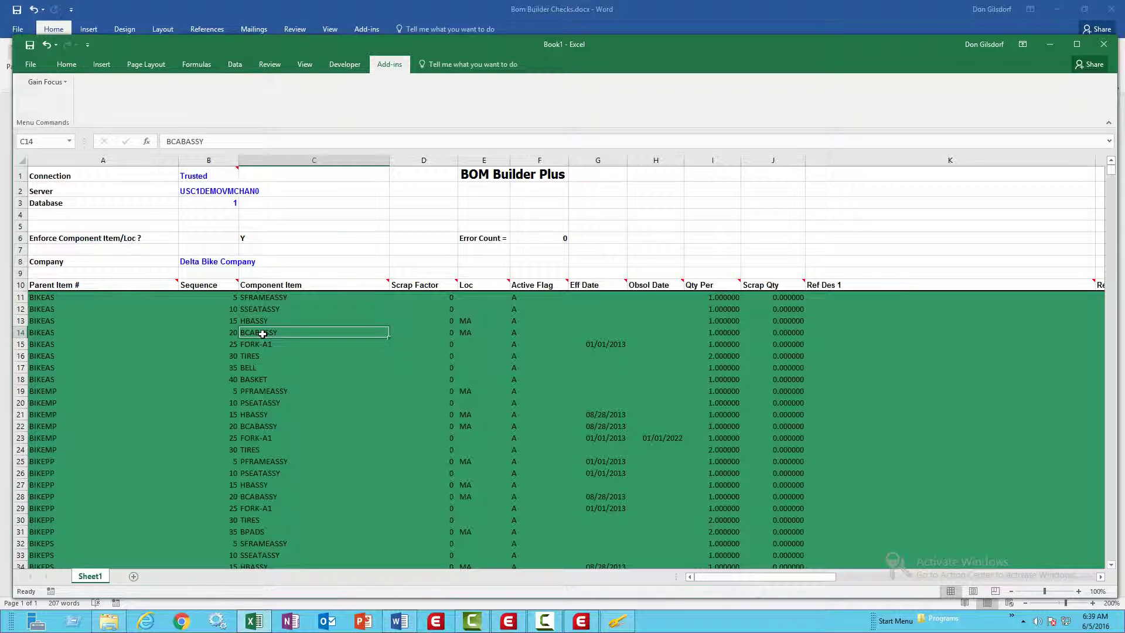
left_click(470, 339, "ctrl")
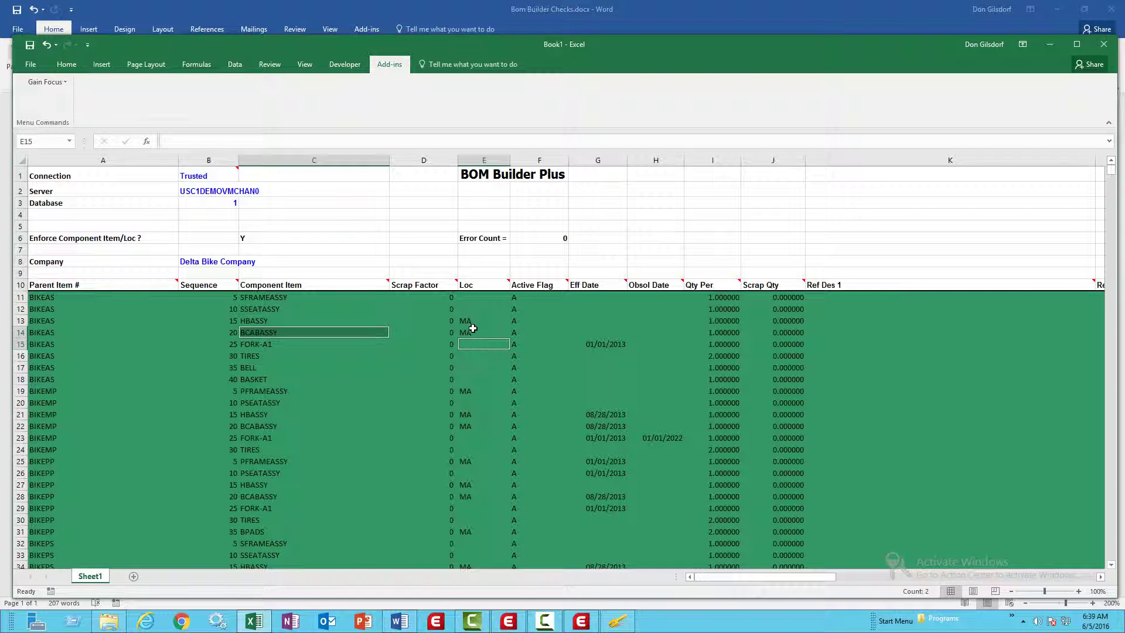
left_click(473, 332, "ctrl")
left_click(476, 354, "ctrl")
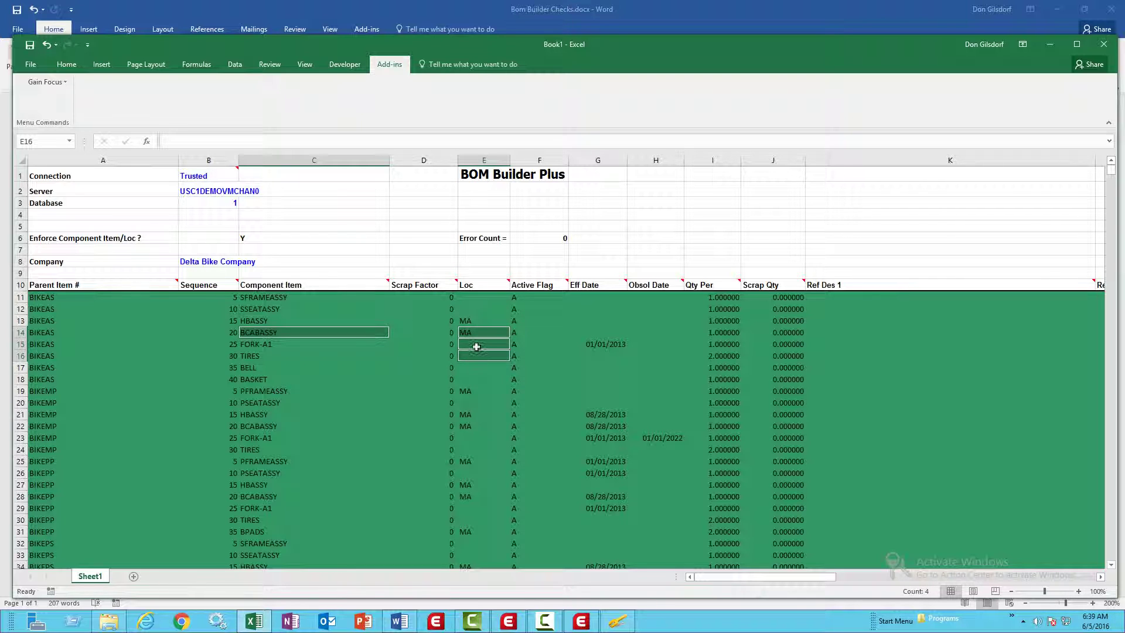
left_click(479, 349, "ctrl")
left_click(486, 332)
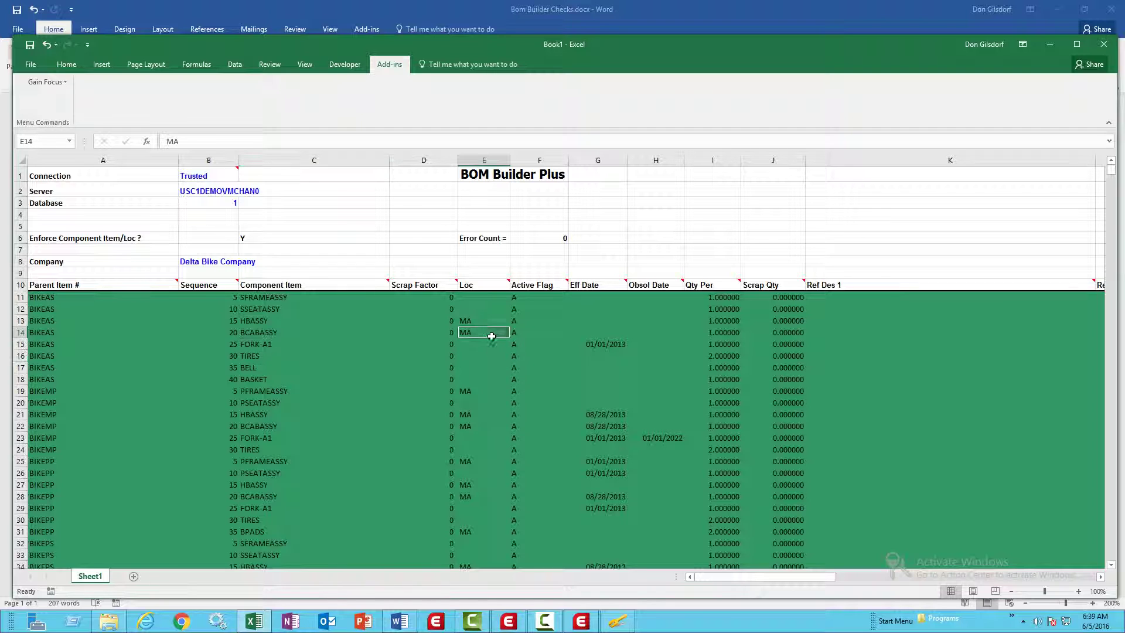
left_click(300, 343, "ctrl")
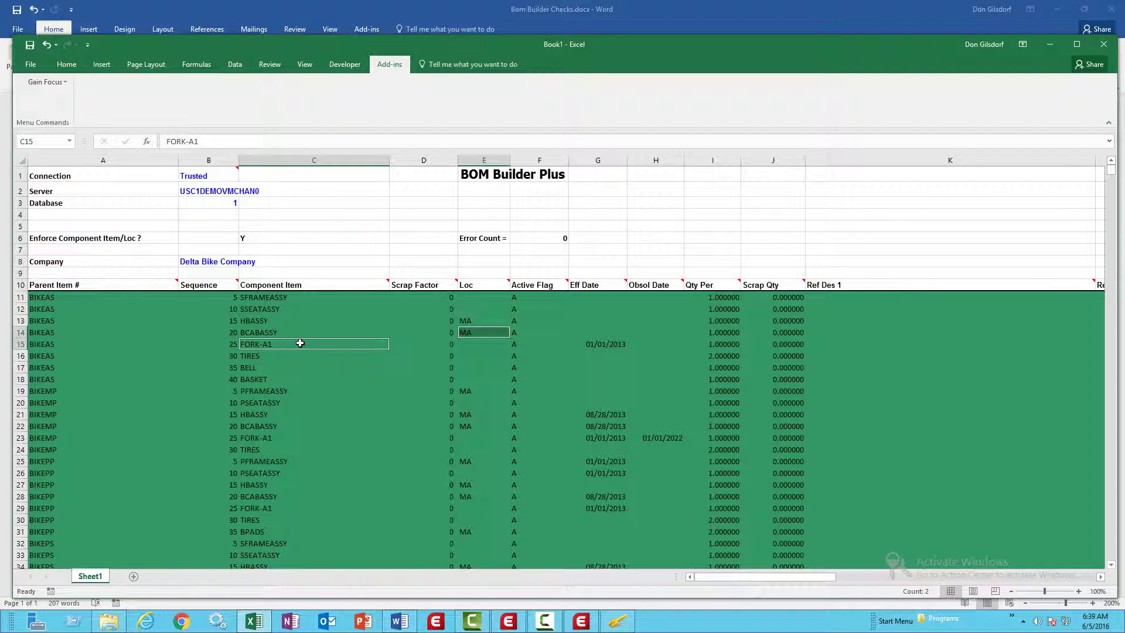
left_click(300, 343, "ctrl")
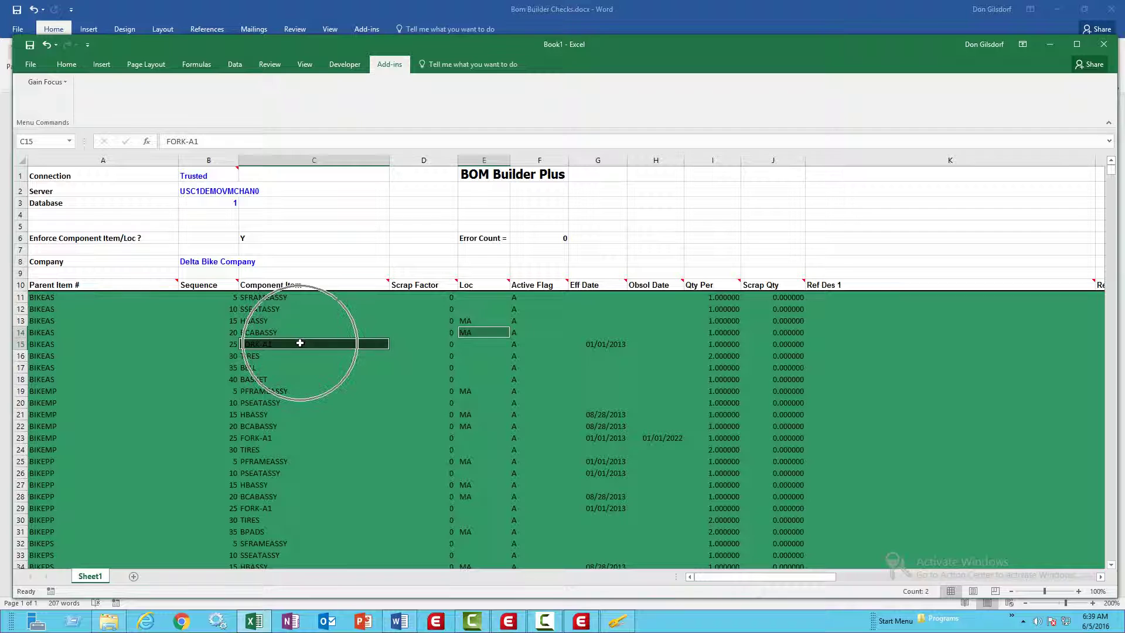
left_click(462, 328)
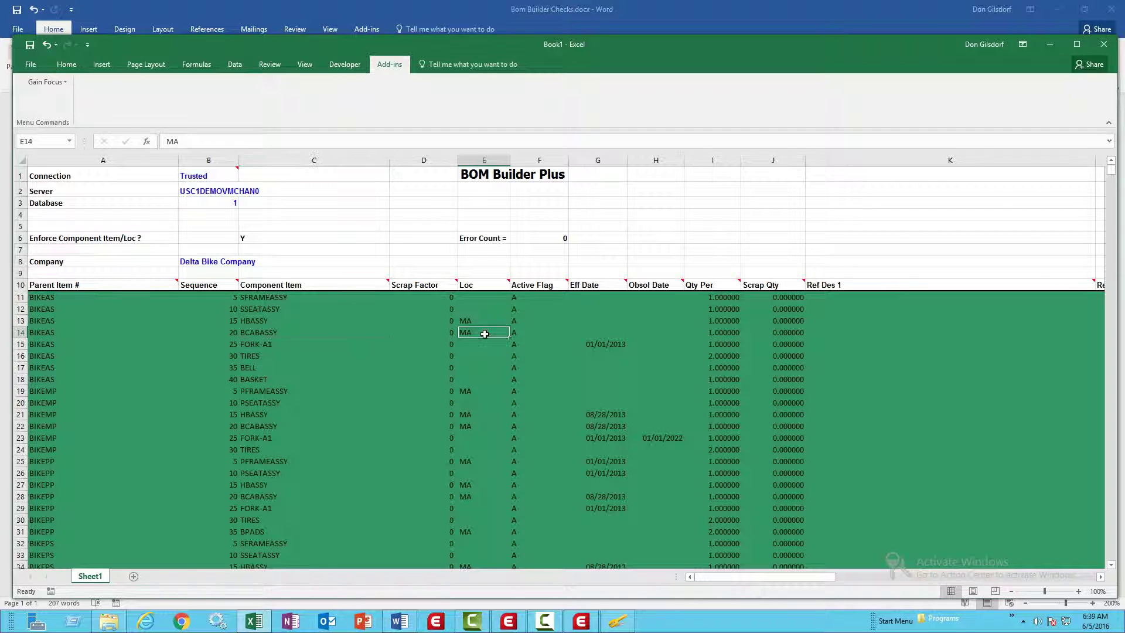
left_click(244, 334, "ctrl")
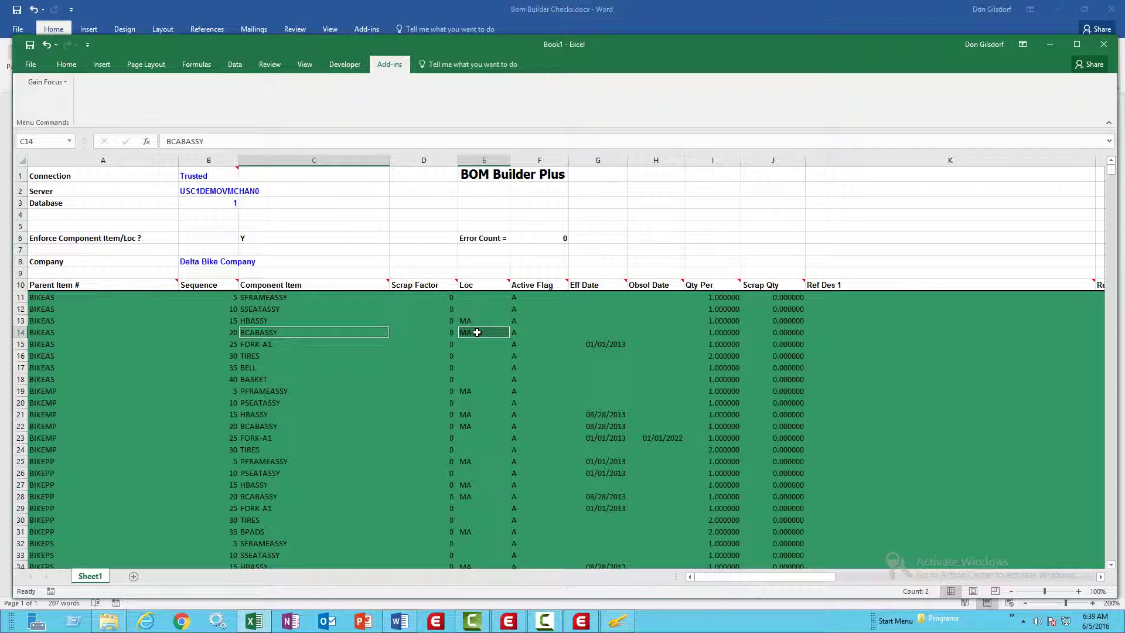
- Set Enforce Component Item/Loc back to N in the sheet's header
left_click(336, 235)
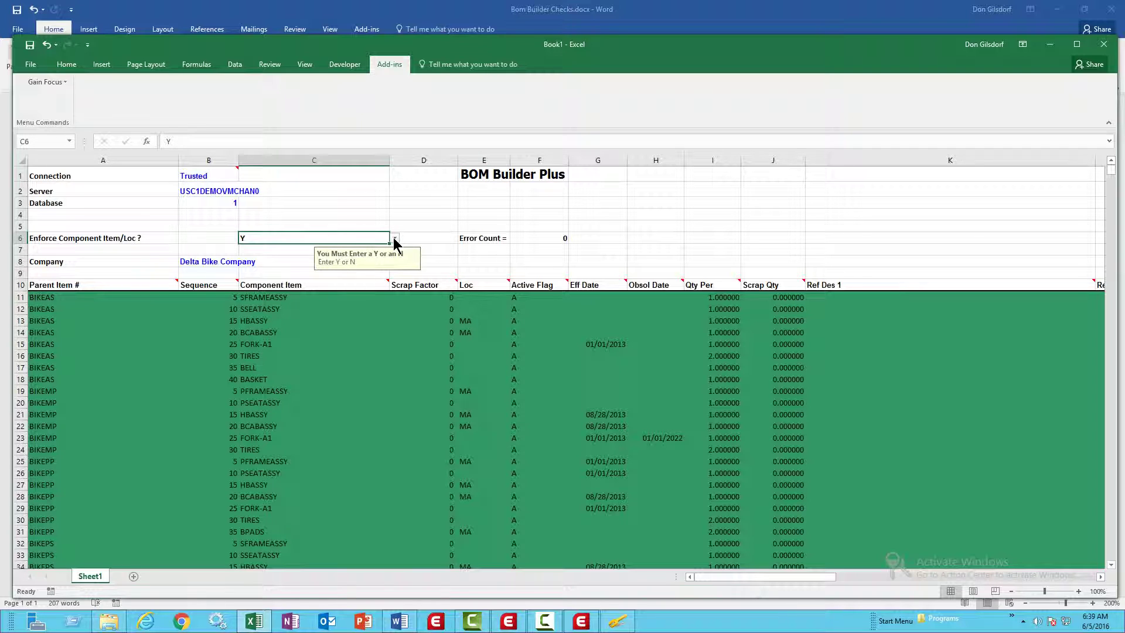
left_click(394, 238)
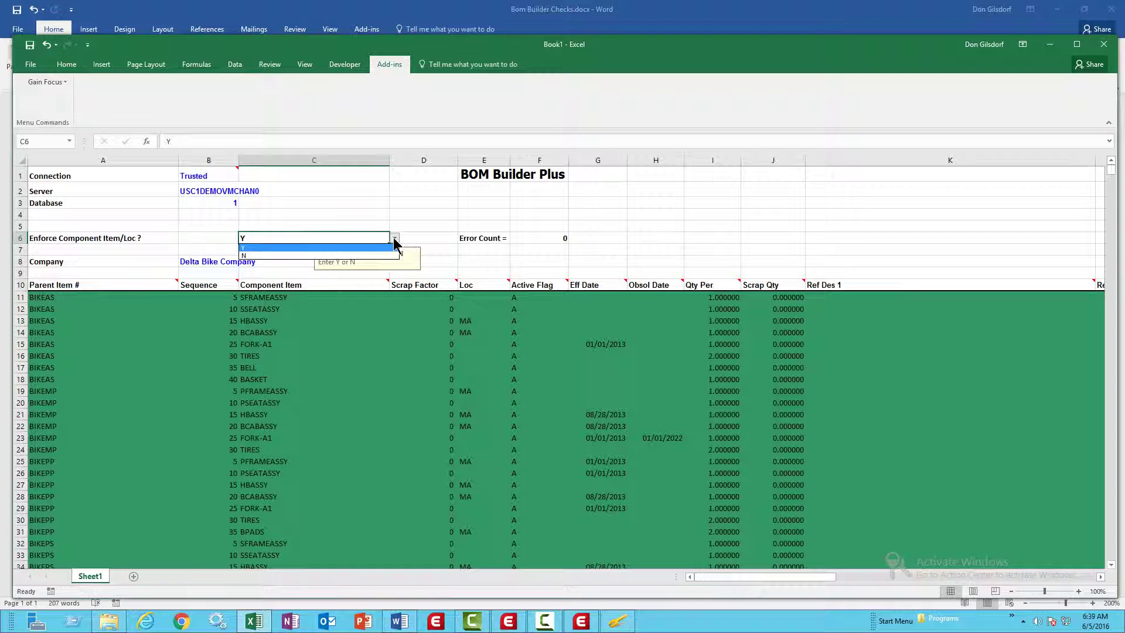
left_click(309, 248)
left_click(308, 249)
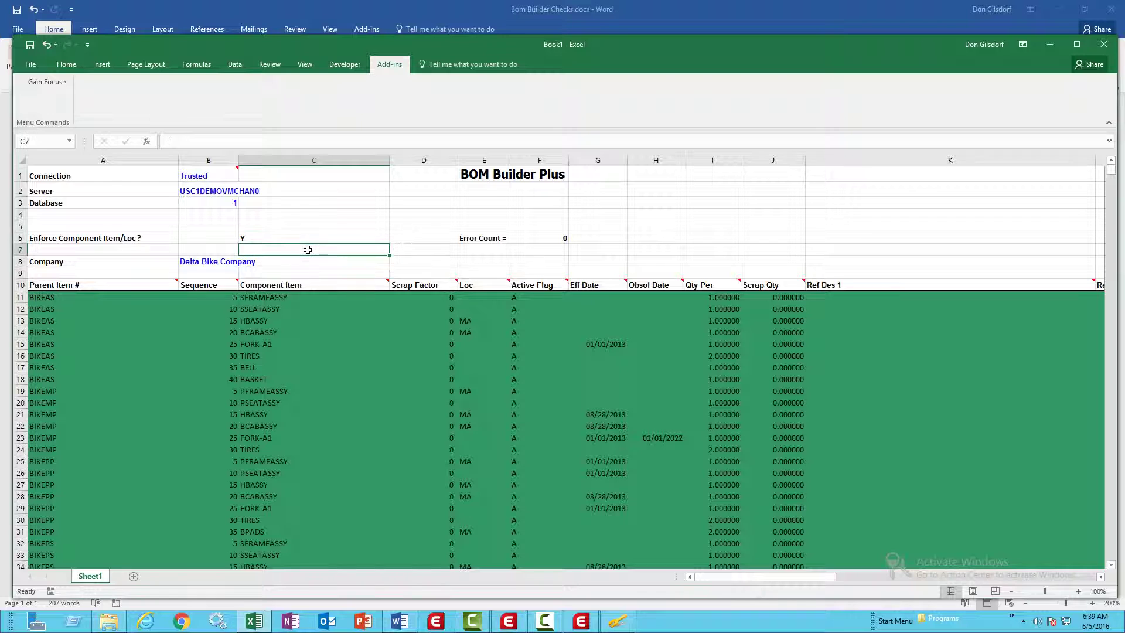
left_click(308, 234)
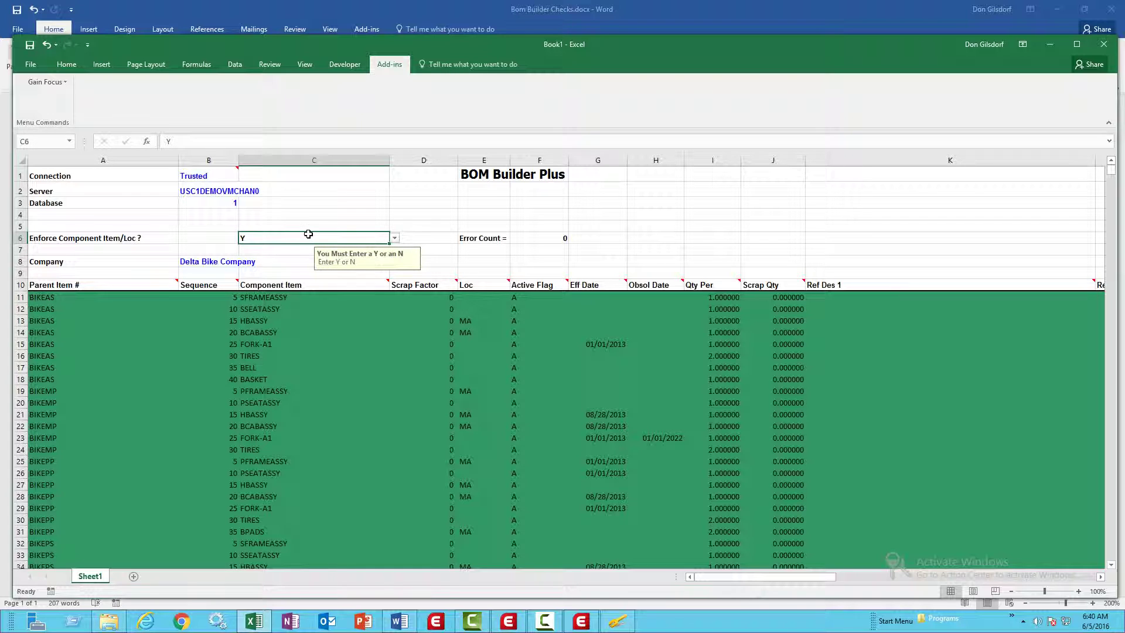
type("n")
key("Return")
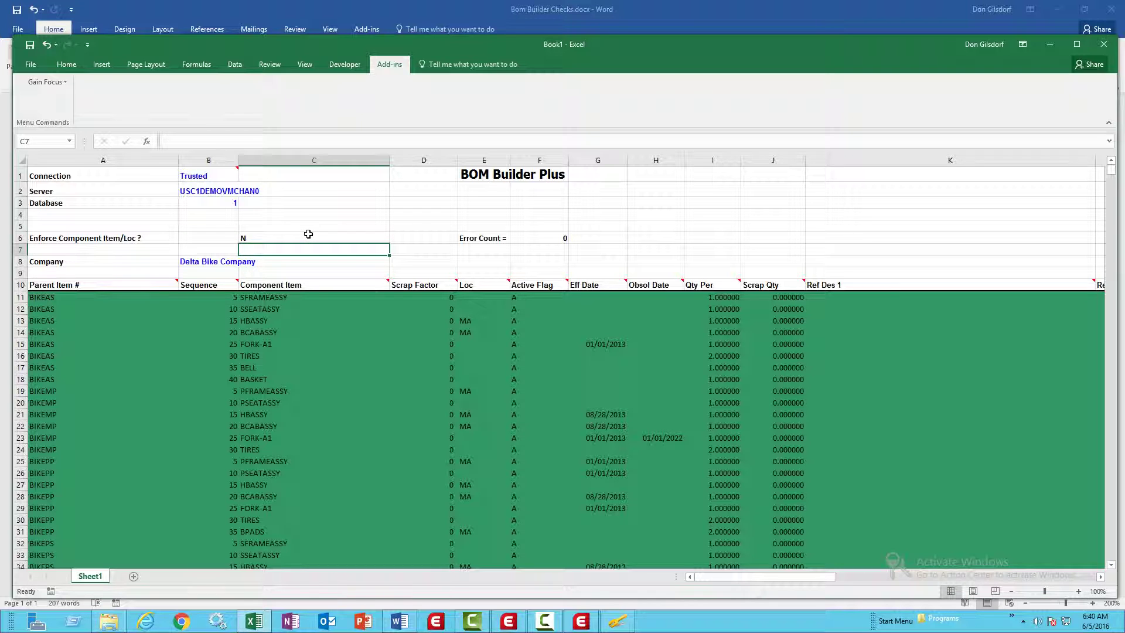
- Switch to the Word document and read the Check Data rules on sequence number range and quantity per
key("alt+Tab")
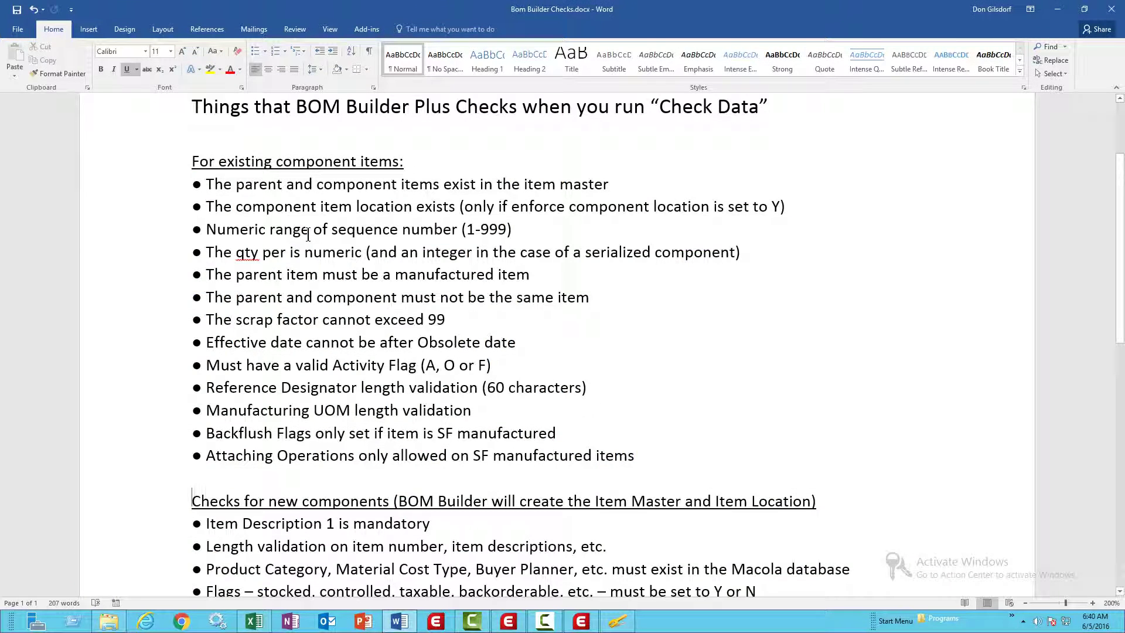
left_click(532, 232)
key("Down")
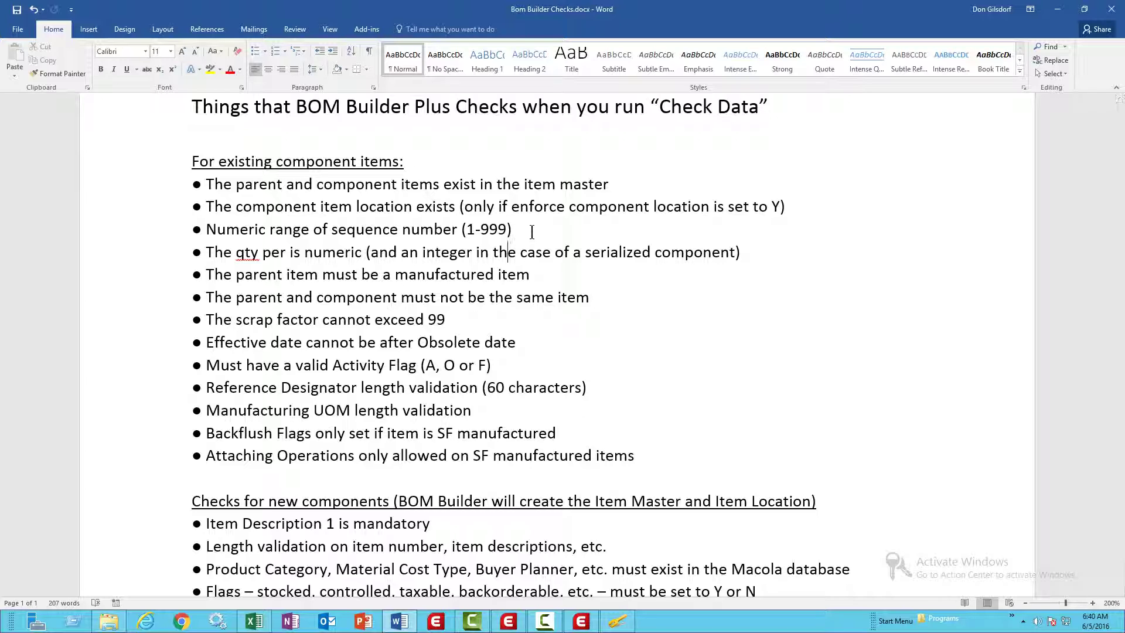